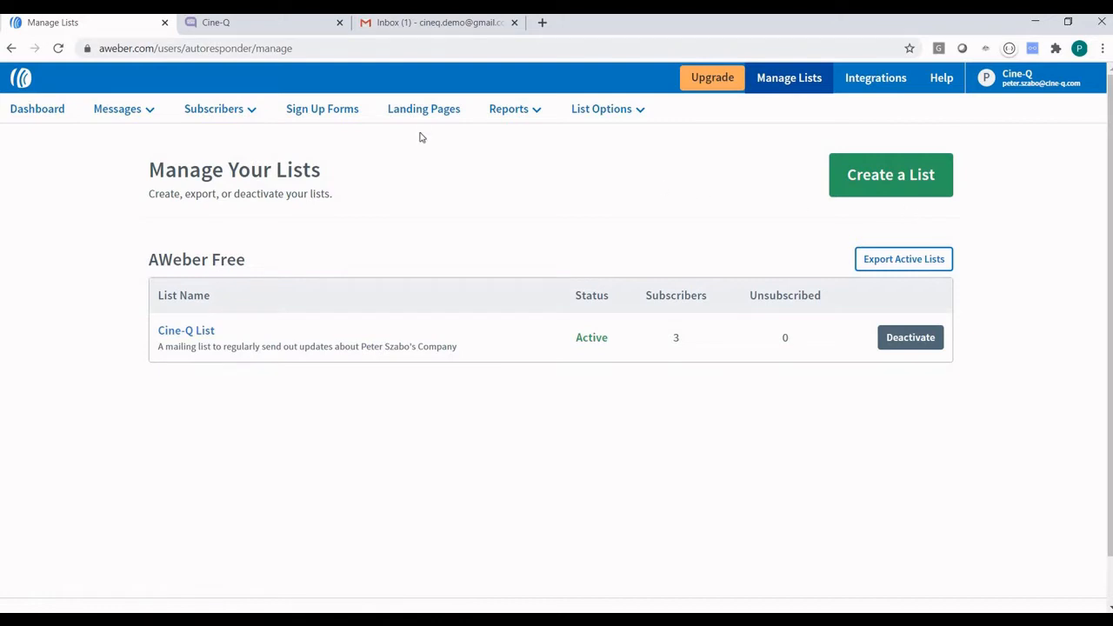
Open the Cine-Q List's Custom Fields and review the Trigger, PURL, CRN, Campaign and Date fields.
left_click(629, 111)
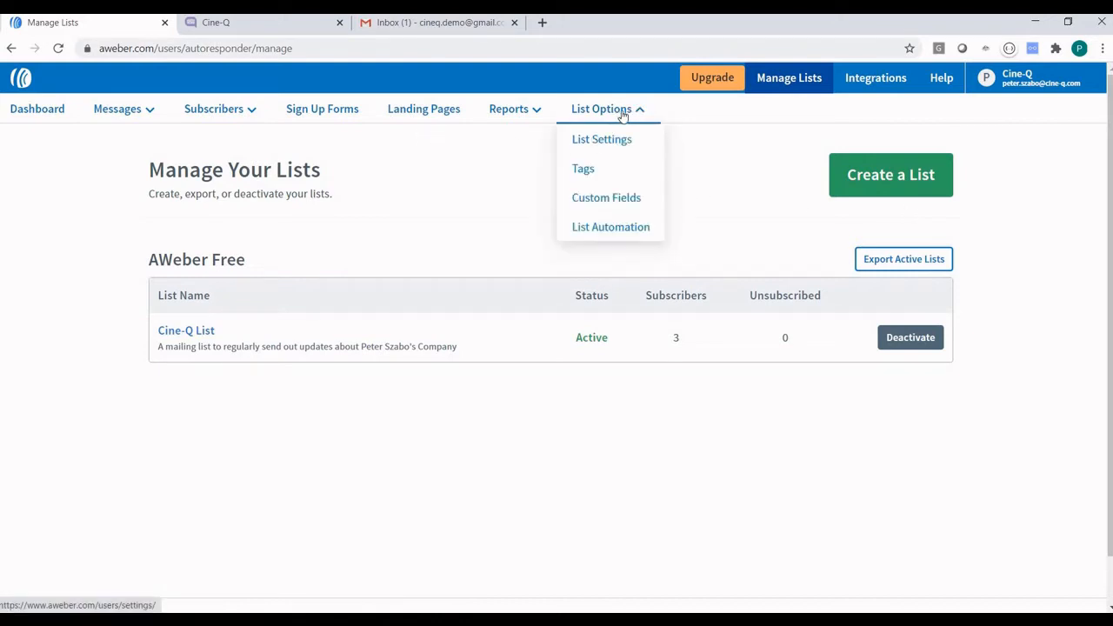
left_click(616, 200)
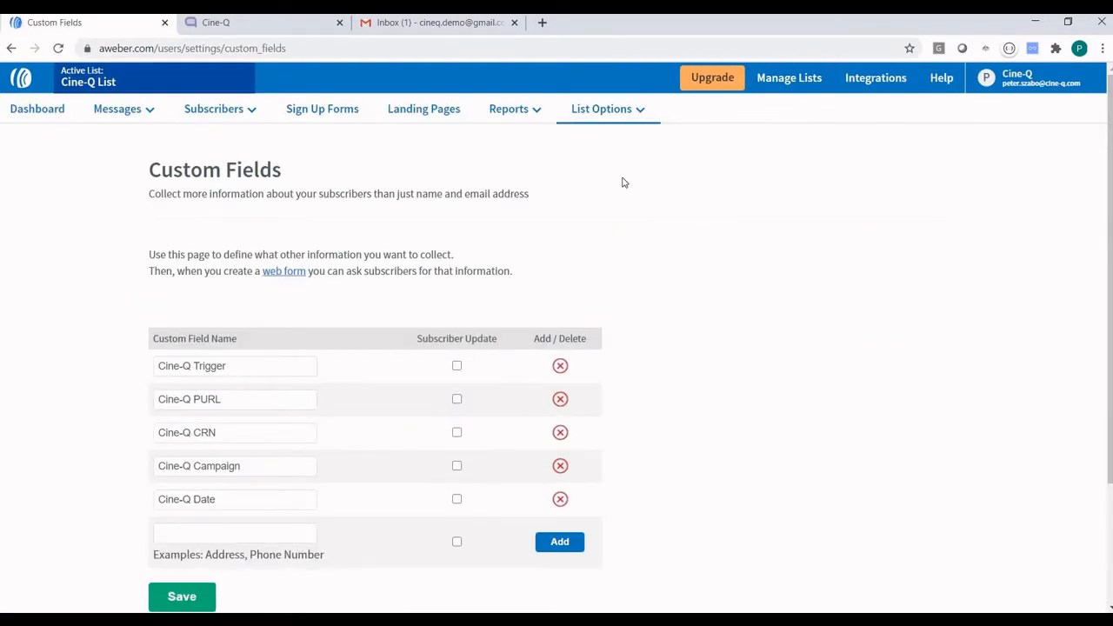
scroll(622, 182, "down", 2)
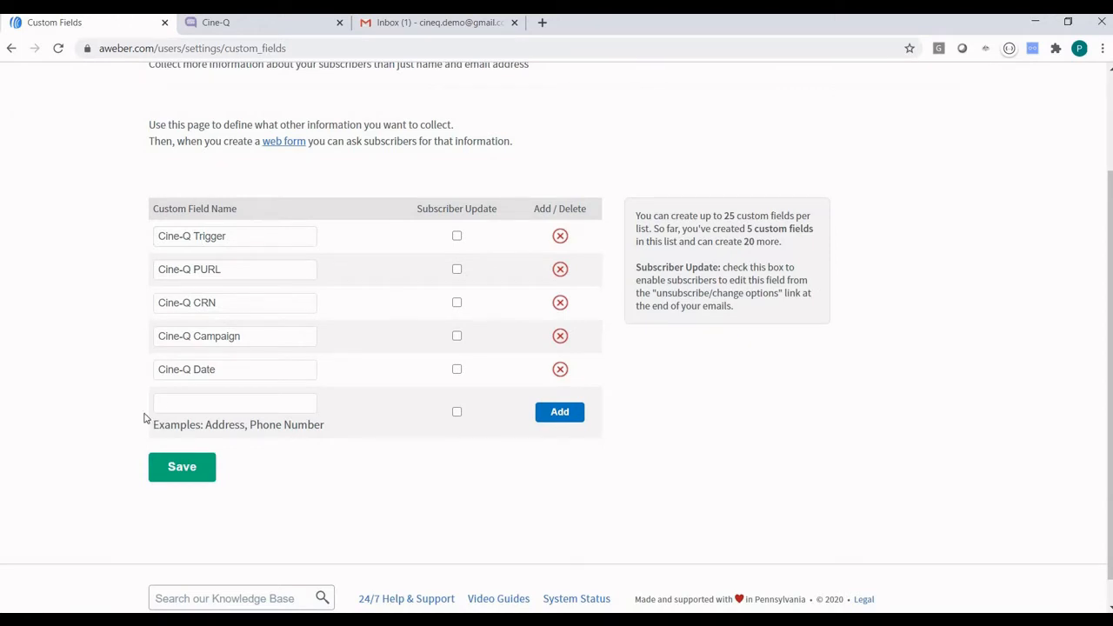
left_click(265, 405)
left_click(566, 411)
scroll(342, 429, "up", 2)
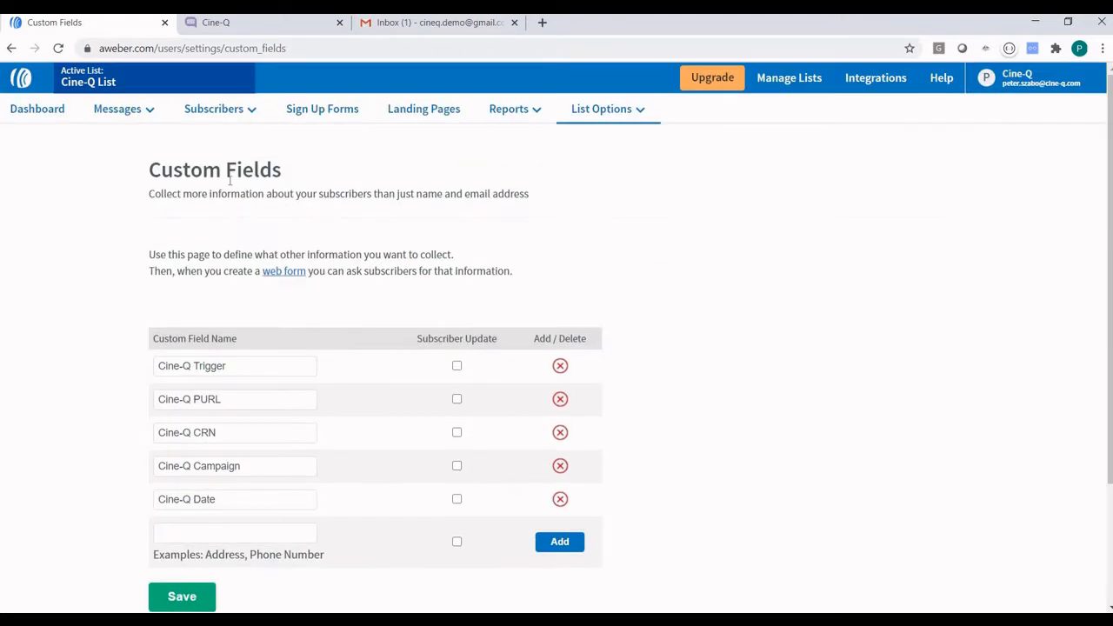
left_click(139, 111)
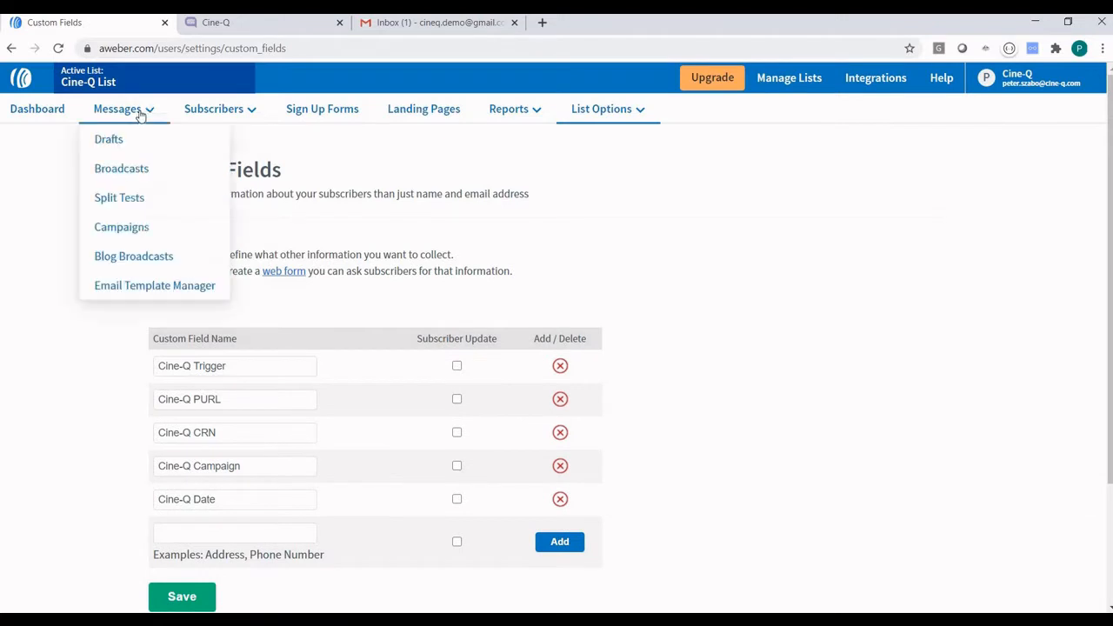
Open the 'Personalised video via AWeber' email from the Send Cine-Q Demo Email (Tag) campaign's send step.
left_click(133, 235)
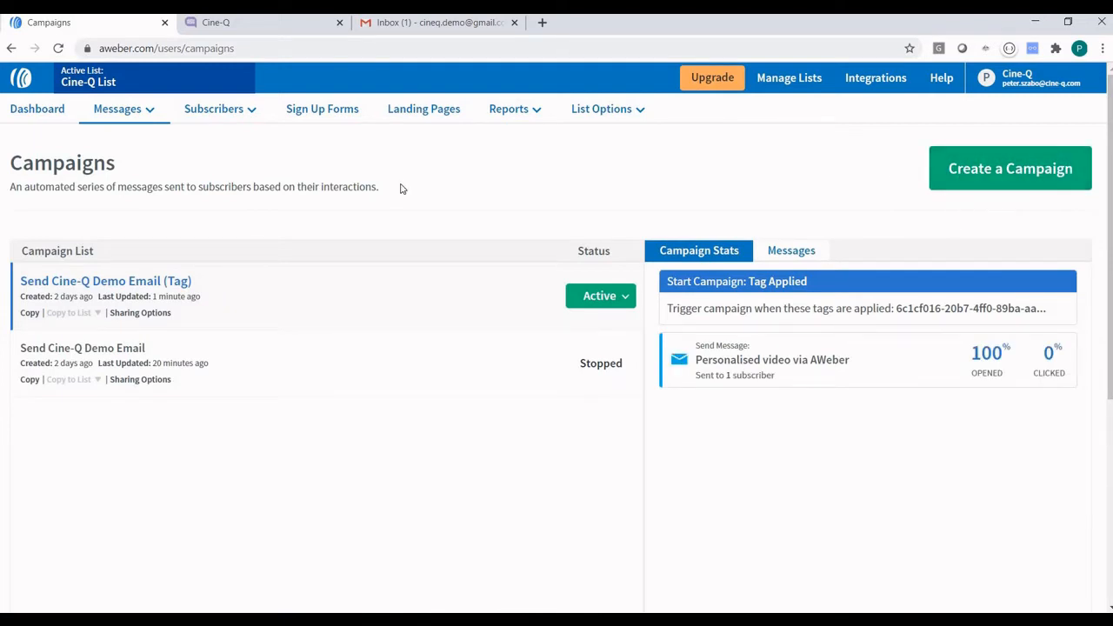
left_click(116, 281)
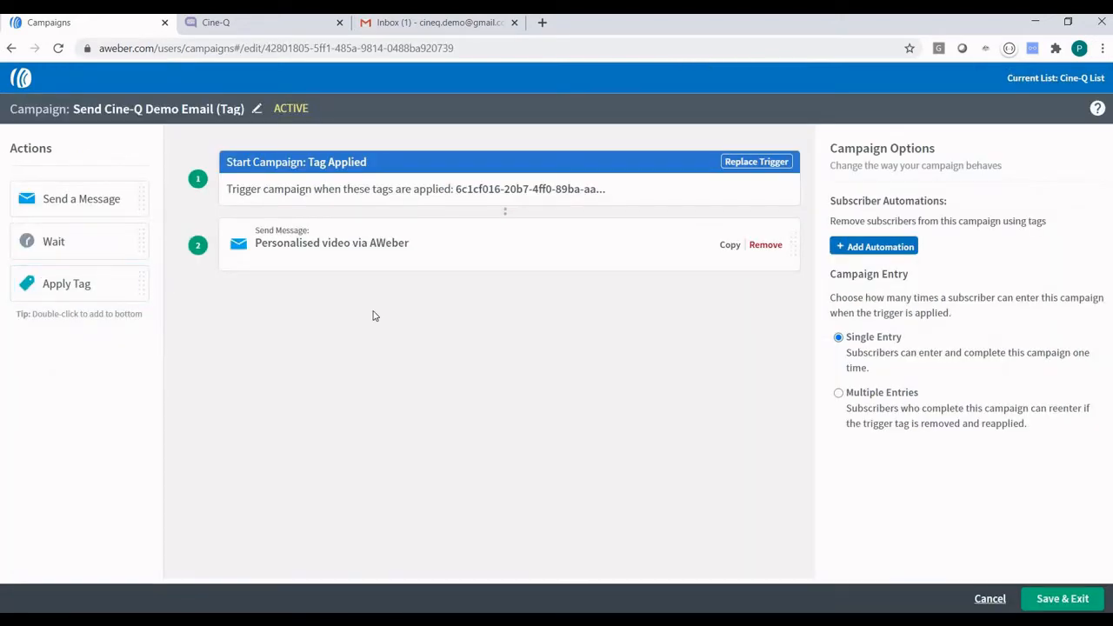
left_click(391, 191)
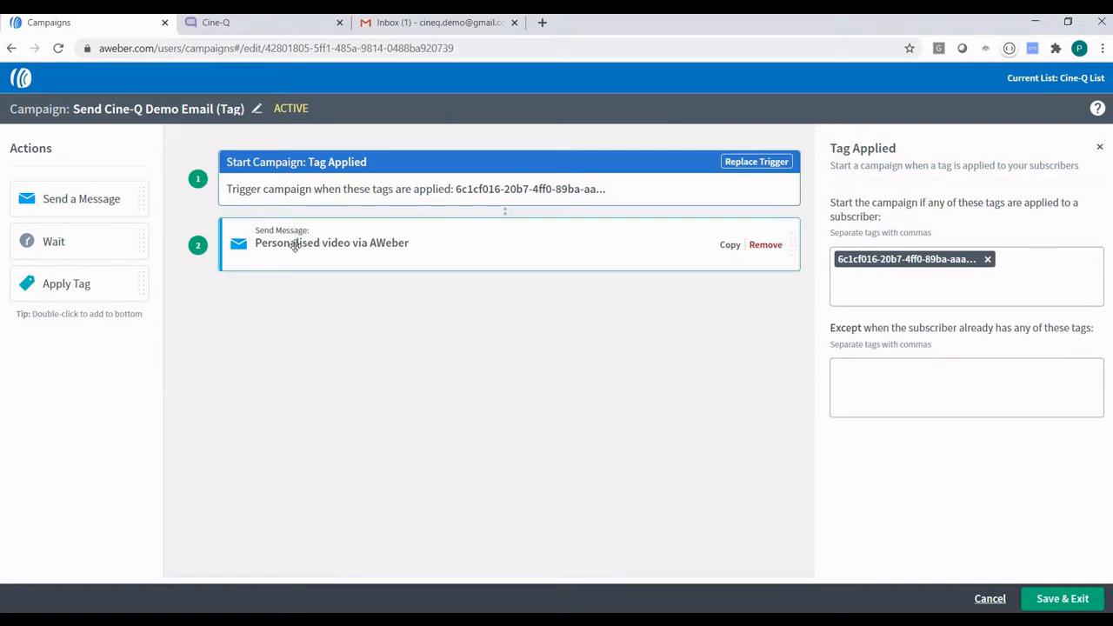
left_click(325, 246)
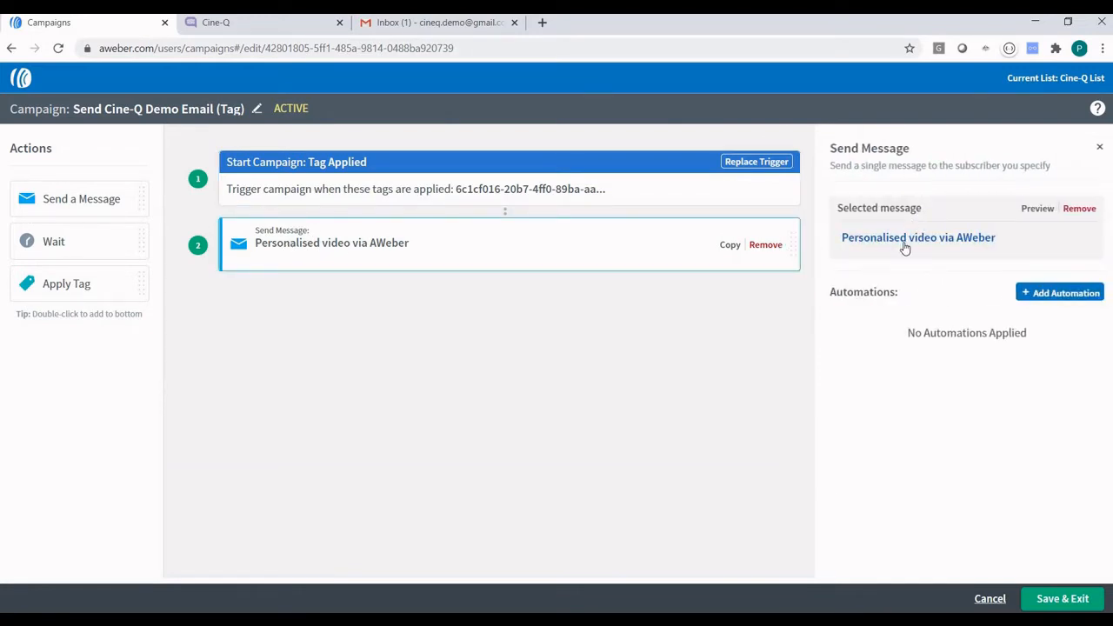
left_click(905, 247)
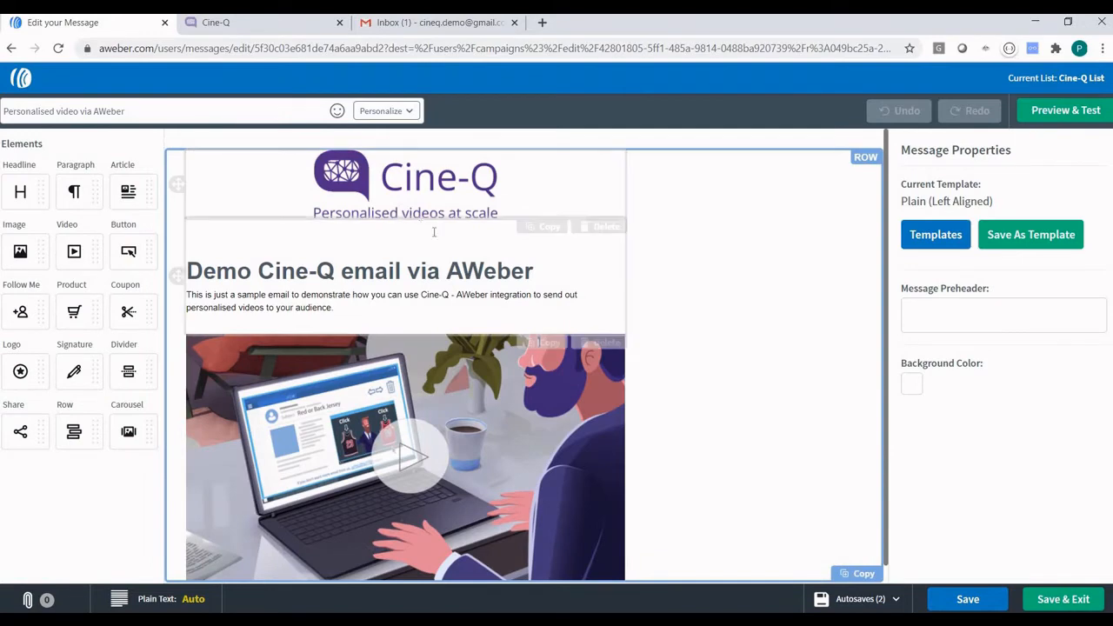
Confirm the email's video image links to {!custom Cine-Q PURL}, then switch to Cine-Q.
scroll(512, 333, "down", 1)
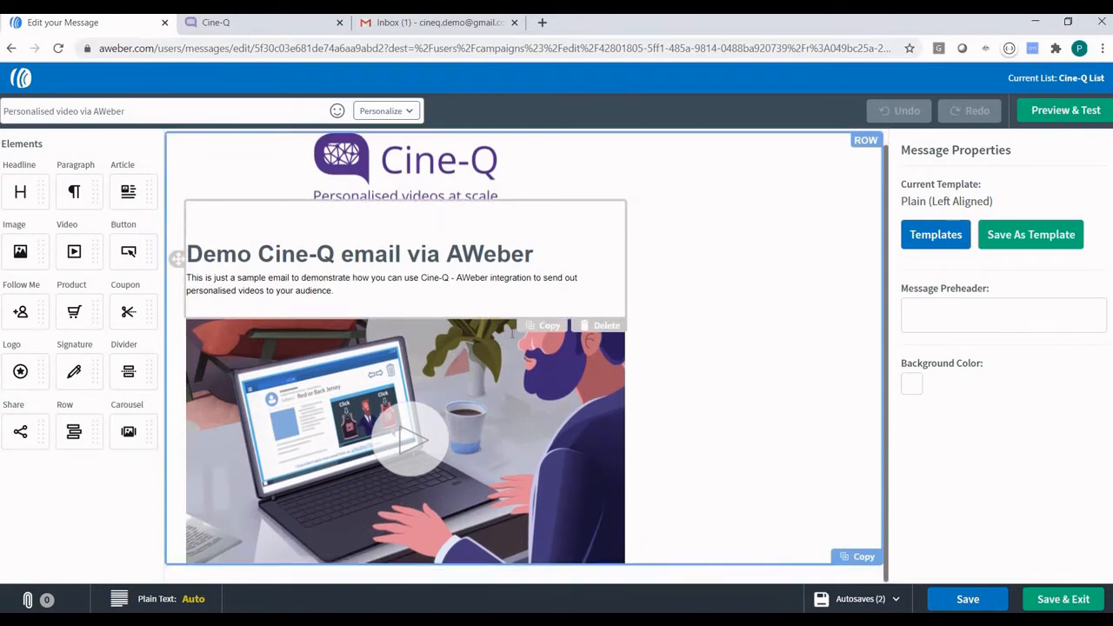
left_click(388, 439)
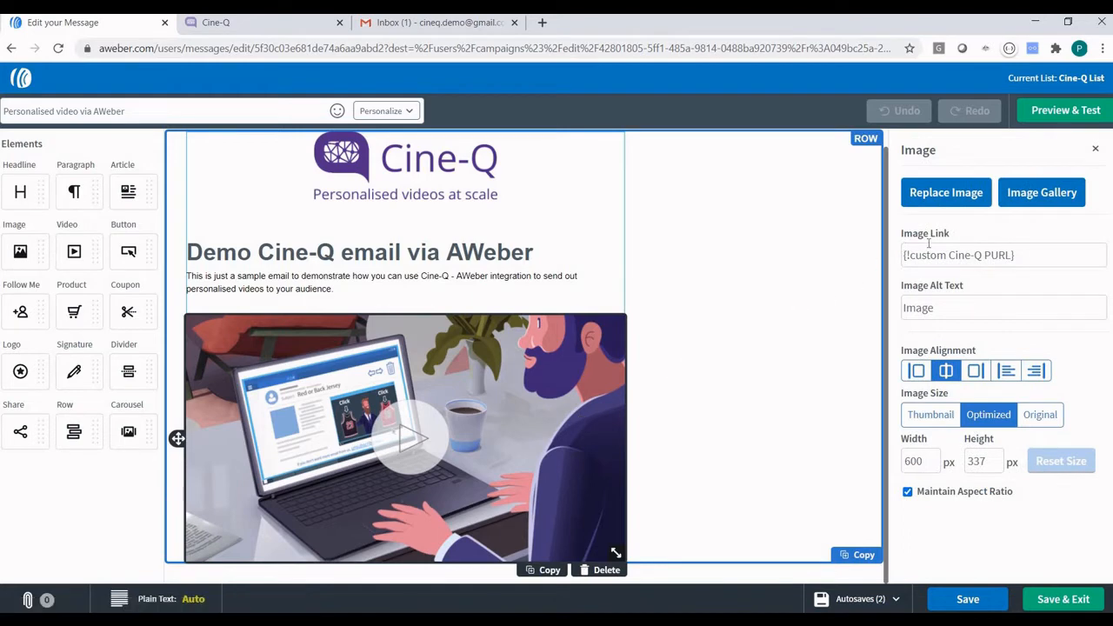
mouse_move(1002, 258)
left_mouse_down()
mouse_move(972, 258)
mouse_move(1015, 253)
left_mouse_up()
left_click(1008, 253)
left_click_drag(1026, 254, 903, 254)
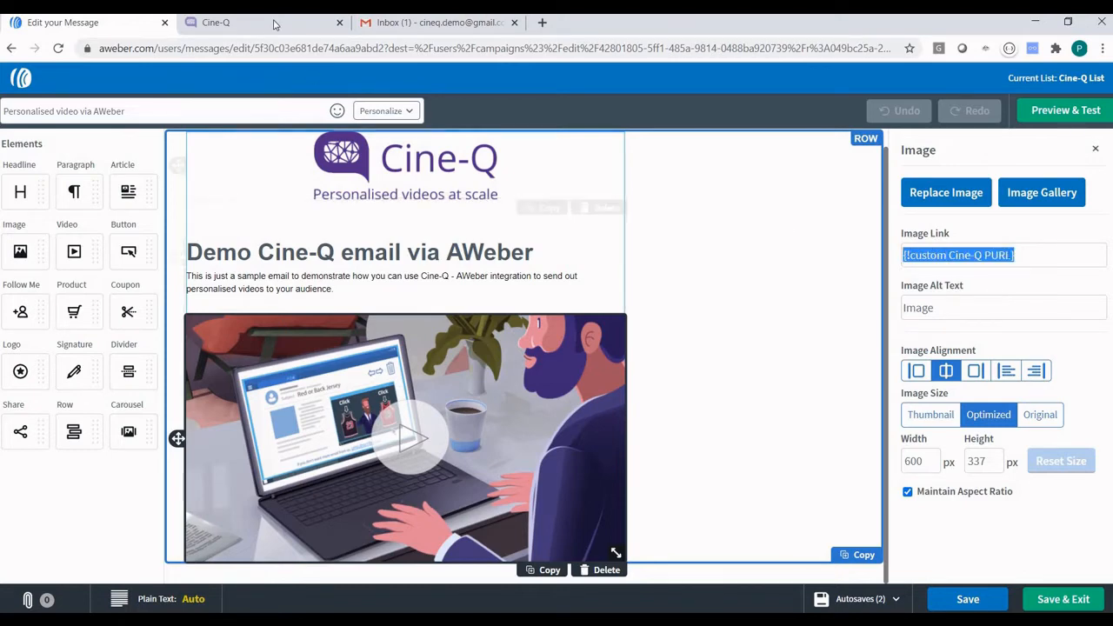
left_click(218, 22)
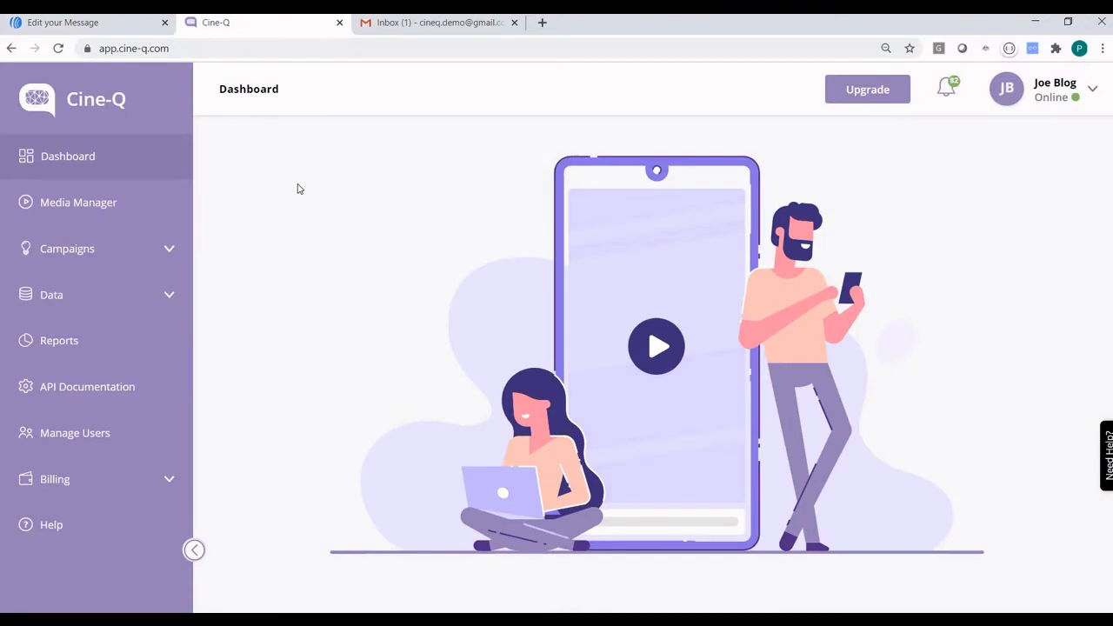
Open Demo AWeber's Segments tab and inspect the 'Trigger = Send me AWeber demo' segment without changes.
left_click(87, 249)
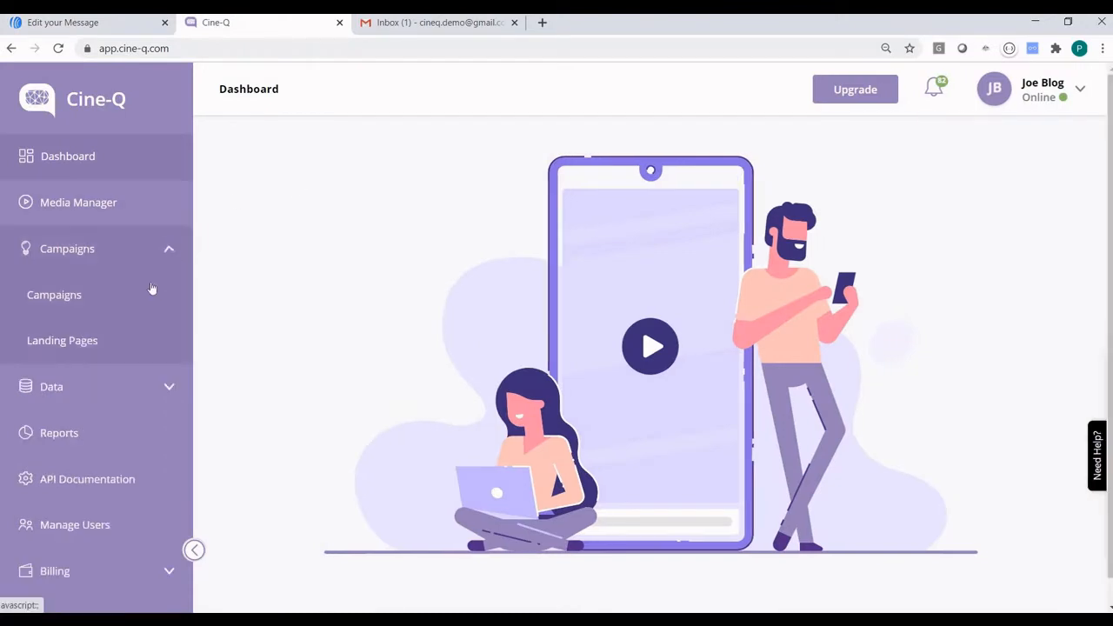
left_click(65, 297)
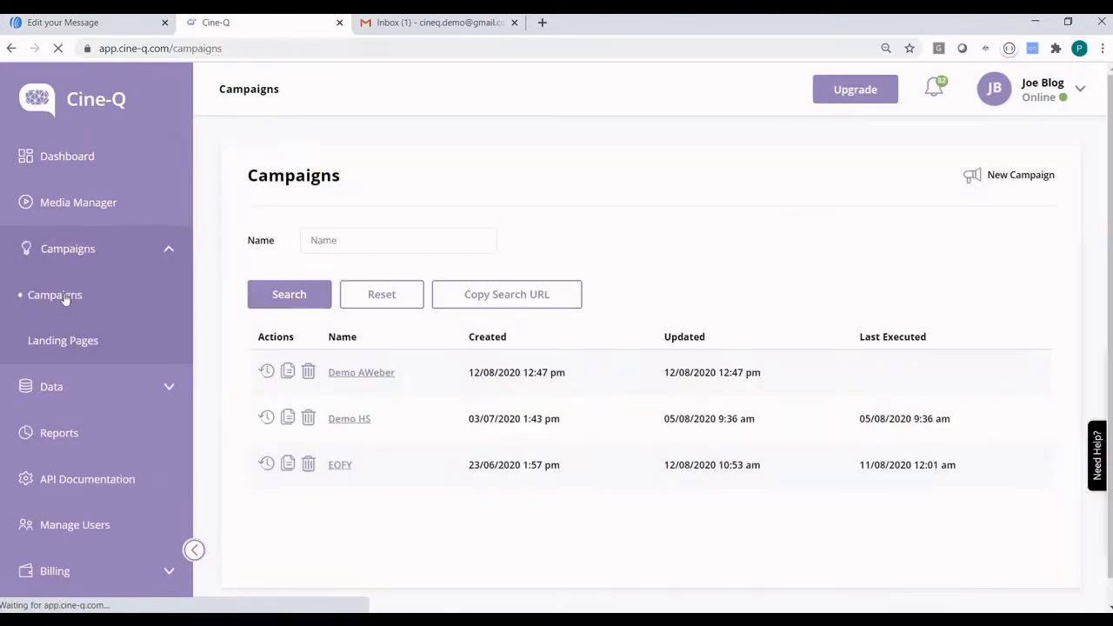
left_click(363, 374)
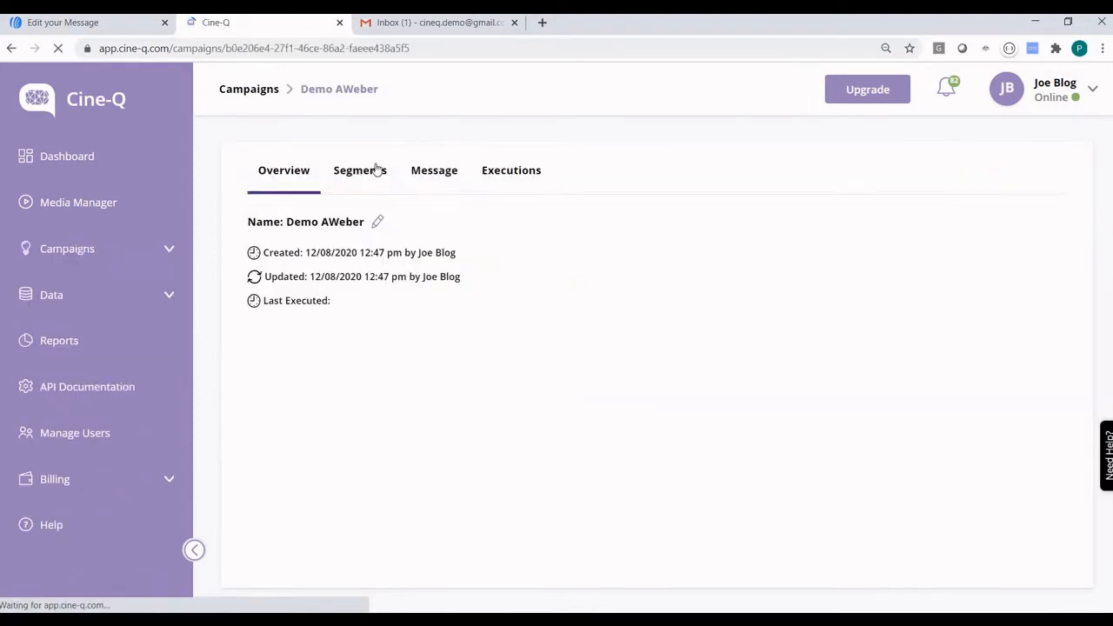
left_click(352, 177)
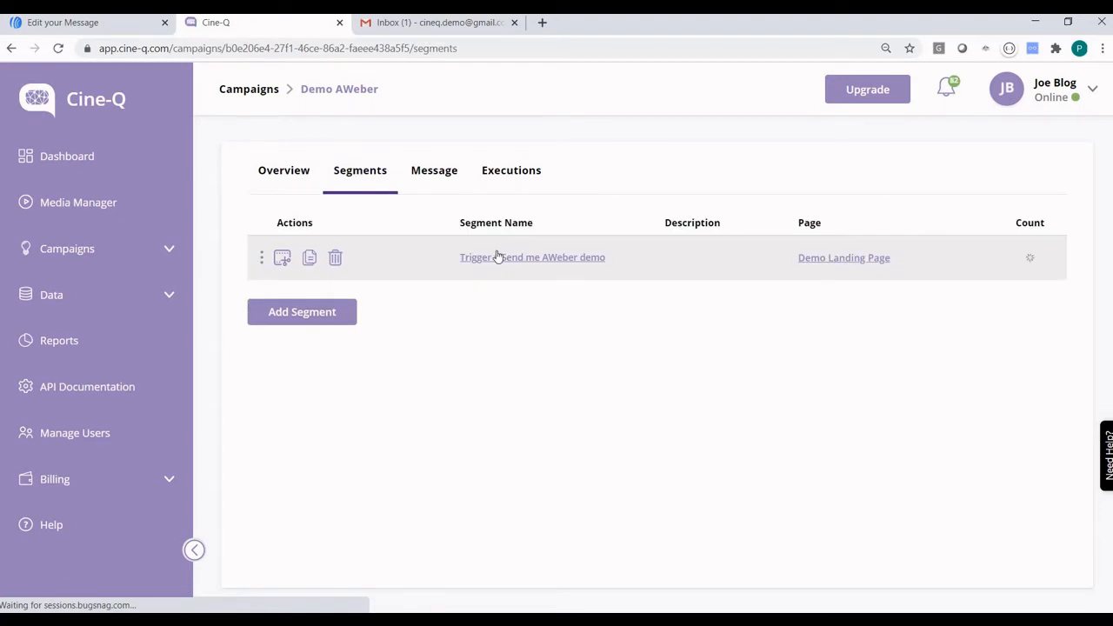
left_click(501, 258)
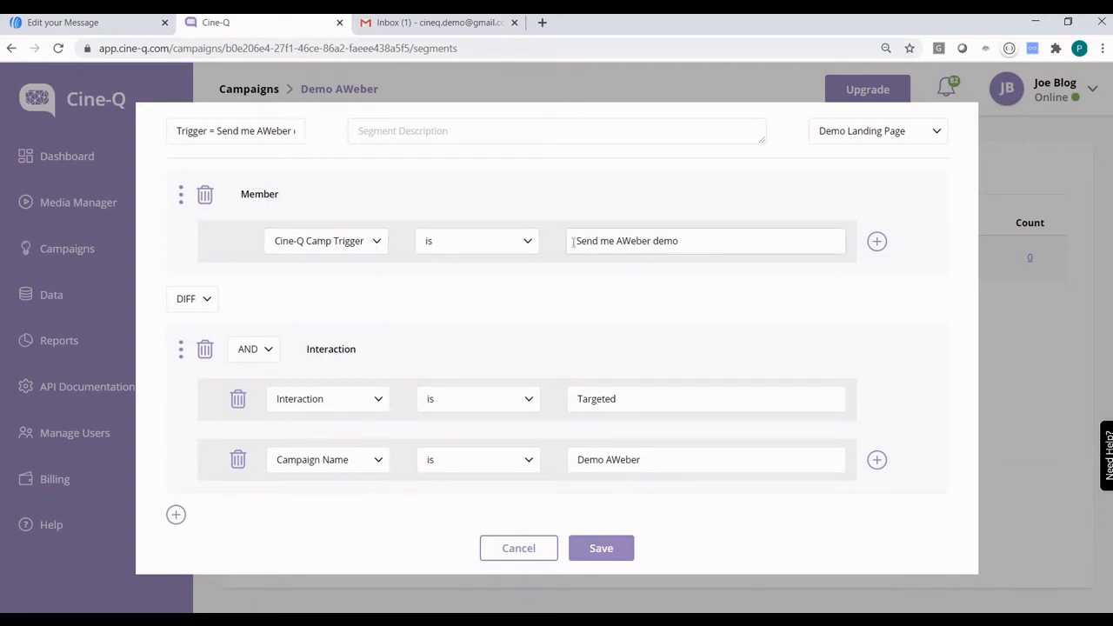
triple_click(624, 243)
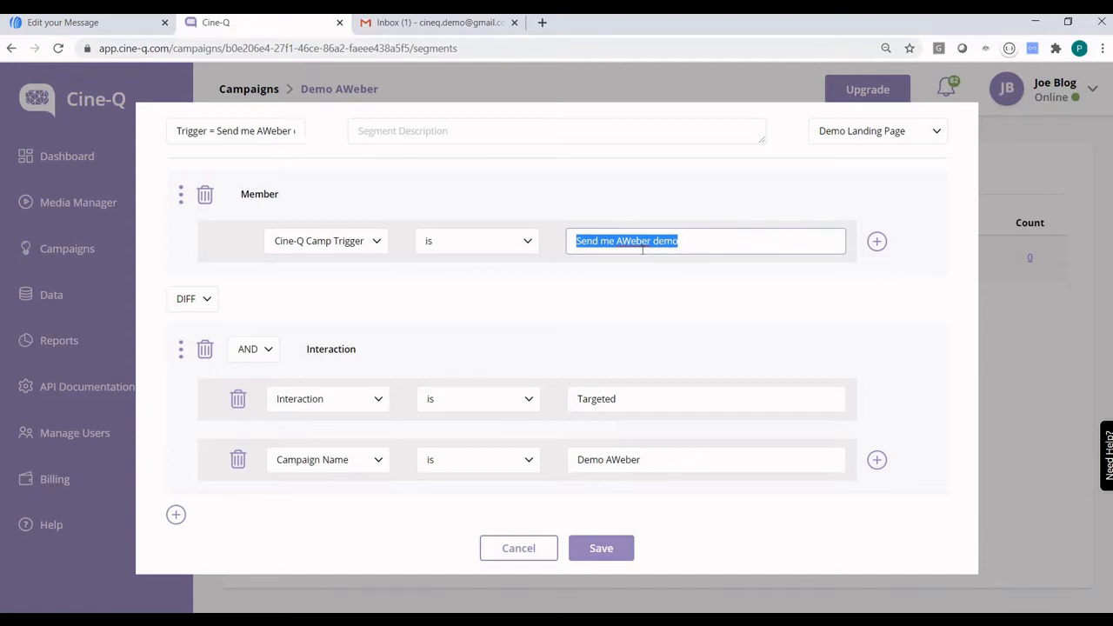
left_click(515, 548)
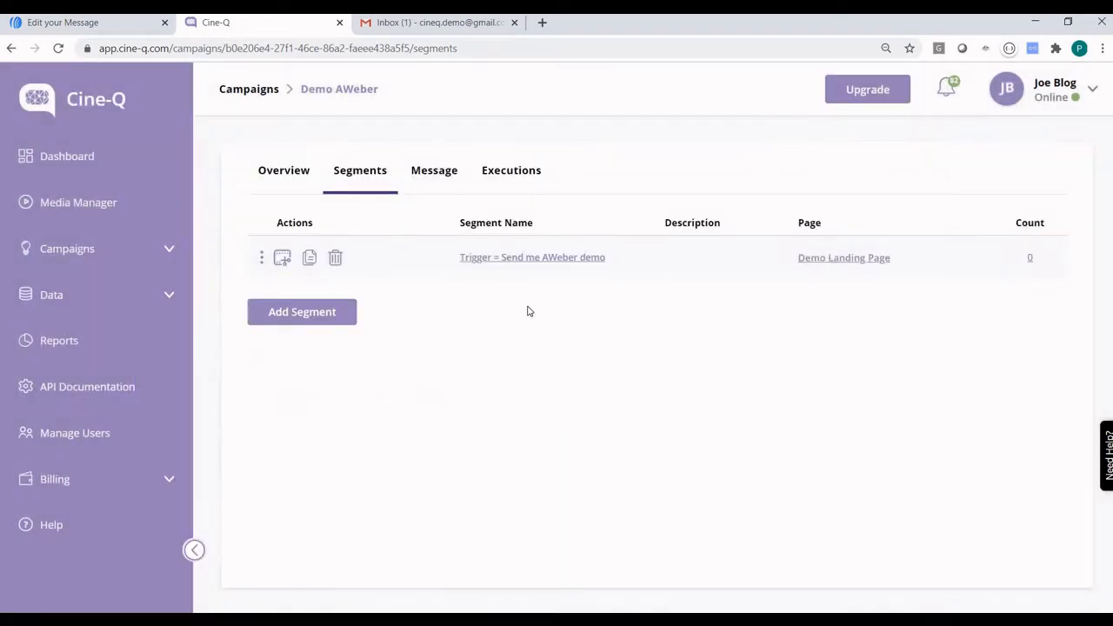
Open the Demo AWeber video message's personalisation and view the Renewal Letter overlay text.
left_click(439, 178)
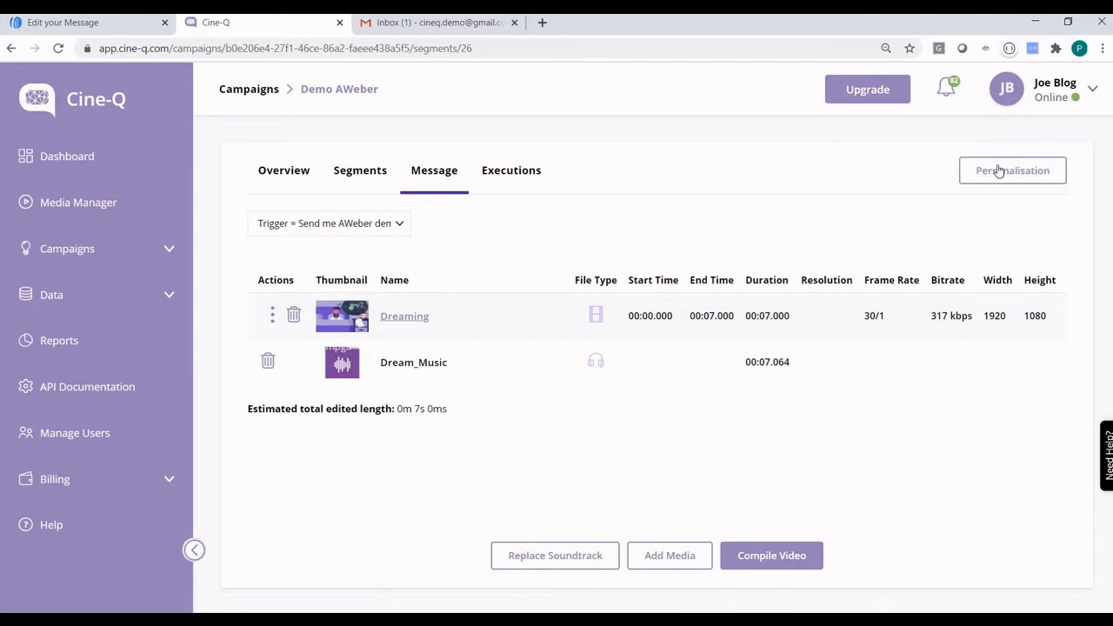
left_click(998, 170)
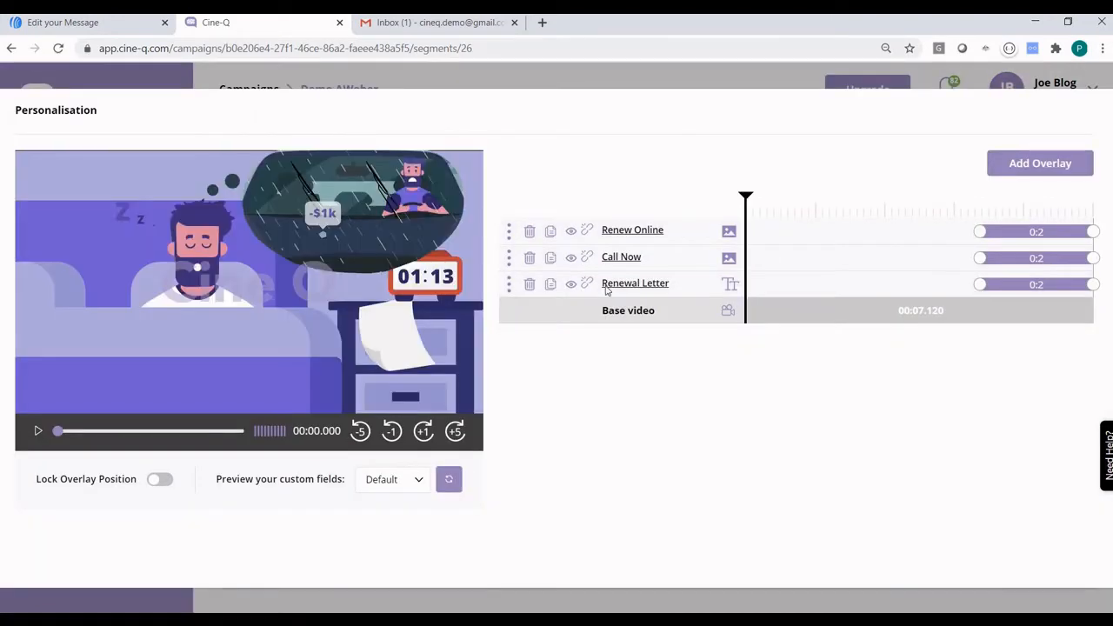
left_click(1000, 199)
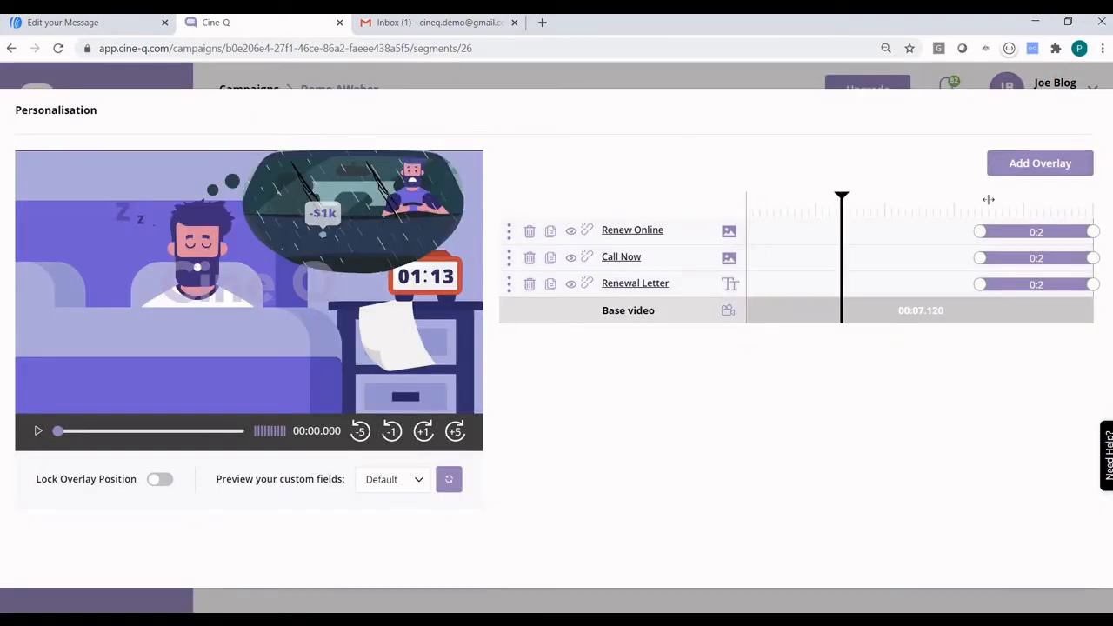
left_click(740, 283)
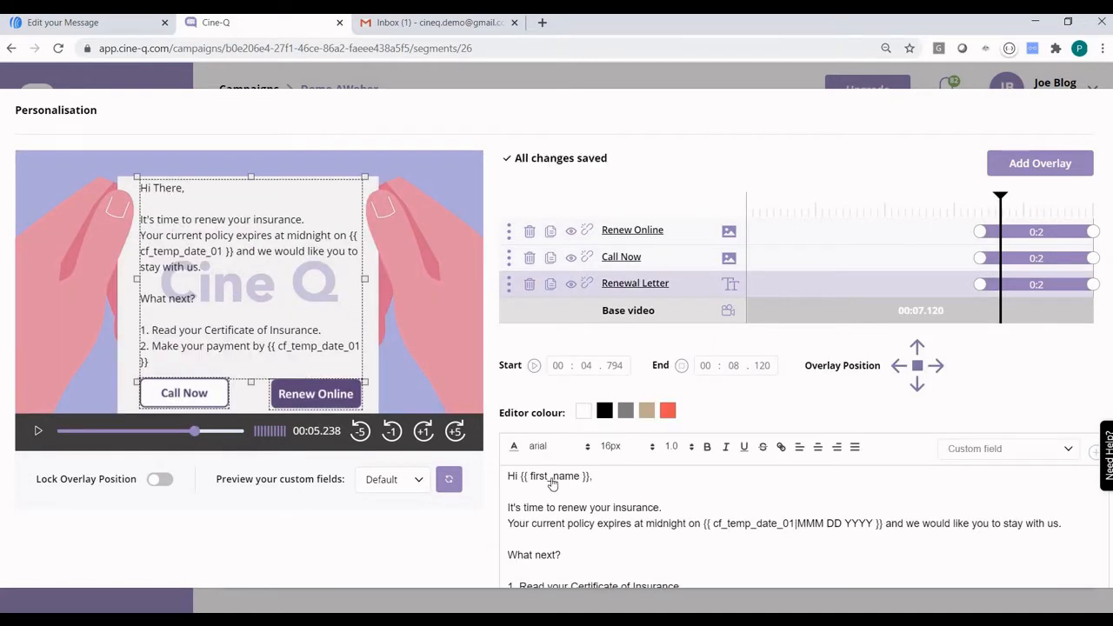
Close the personalisation editor and start a new schedule on the Executions tab.
scroll(581, 461, "down", 1)
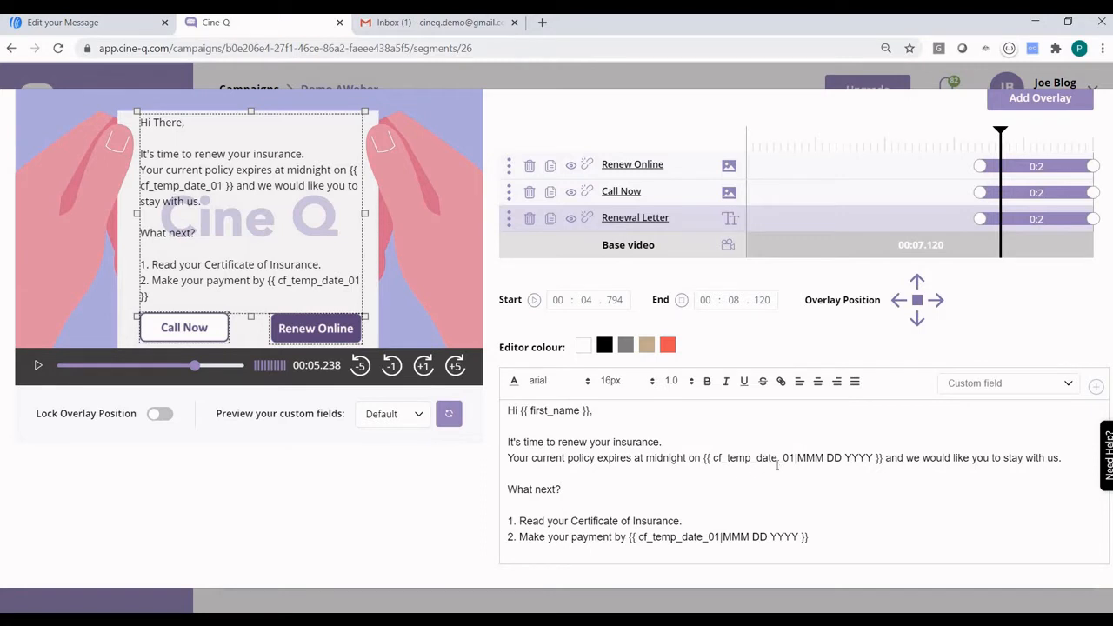
left_click(637, 75)
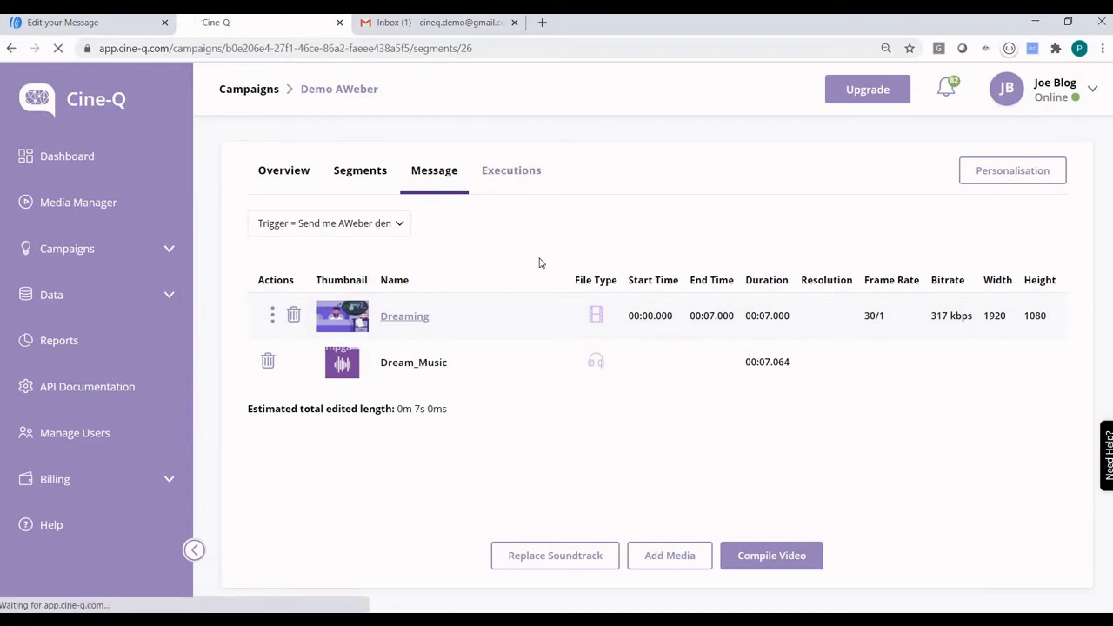
left_click(511, 170)
left_click(321, 224)
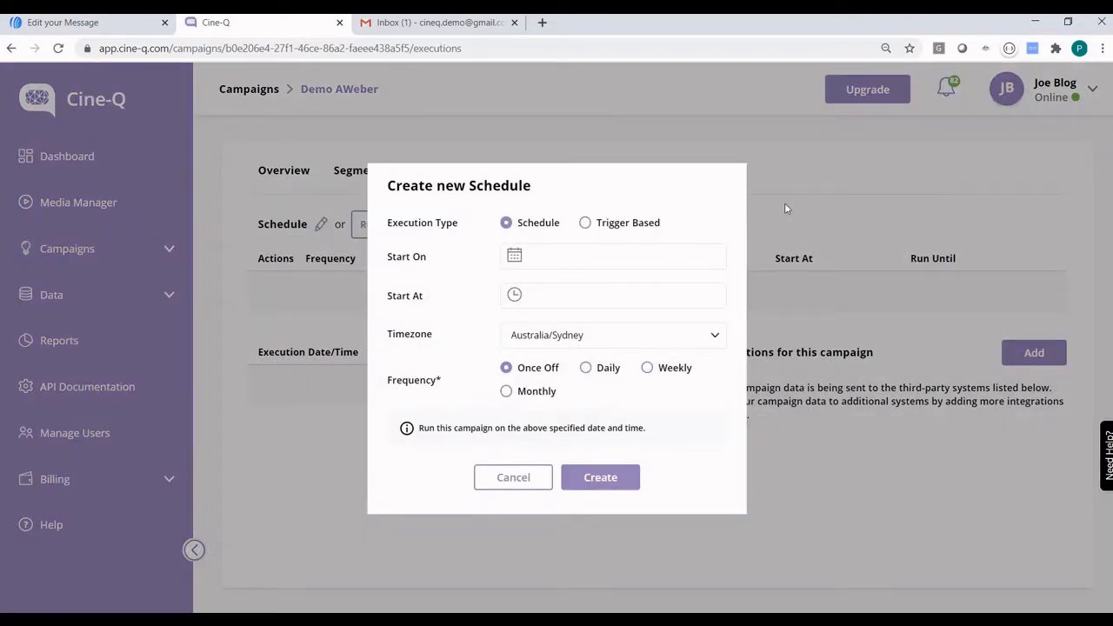
Create a trigger-based schedule starting 2020-08-01 at 00:00 and running until 2099-08-31.
left_click(608, 224)
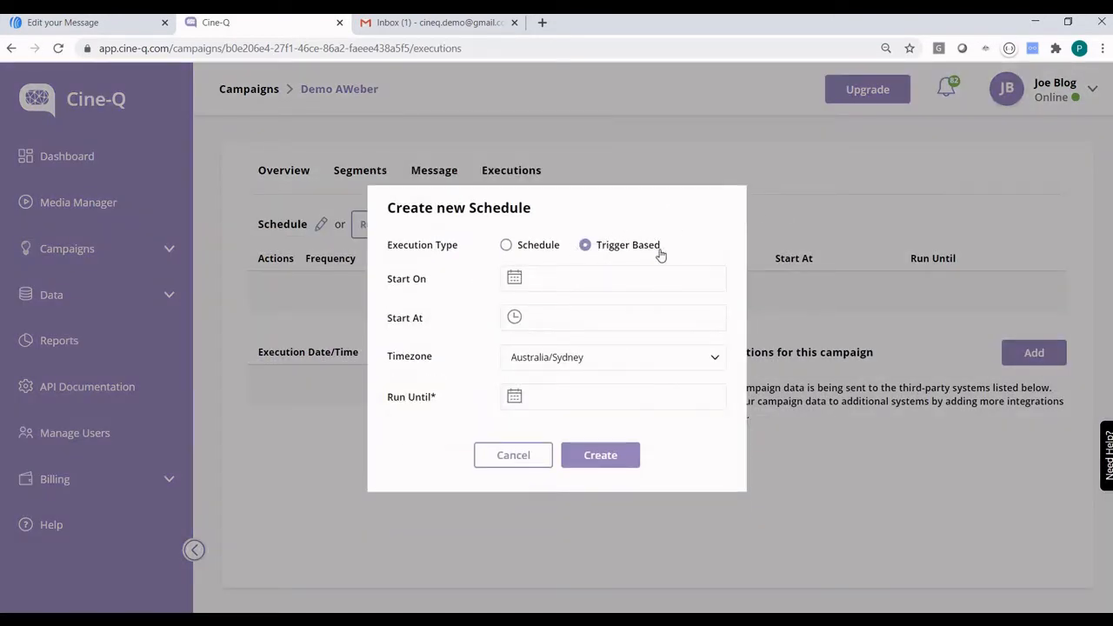
left_click(581, 277)
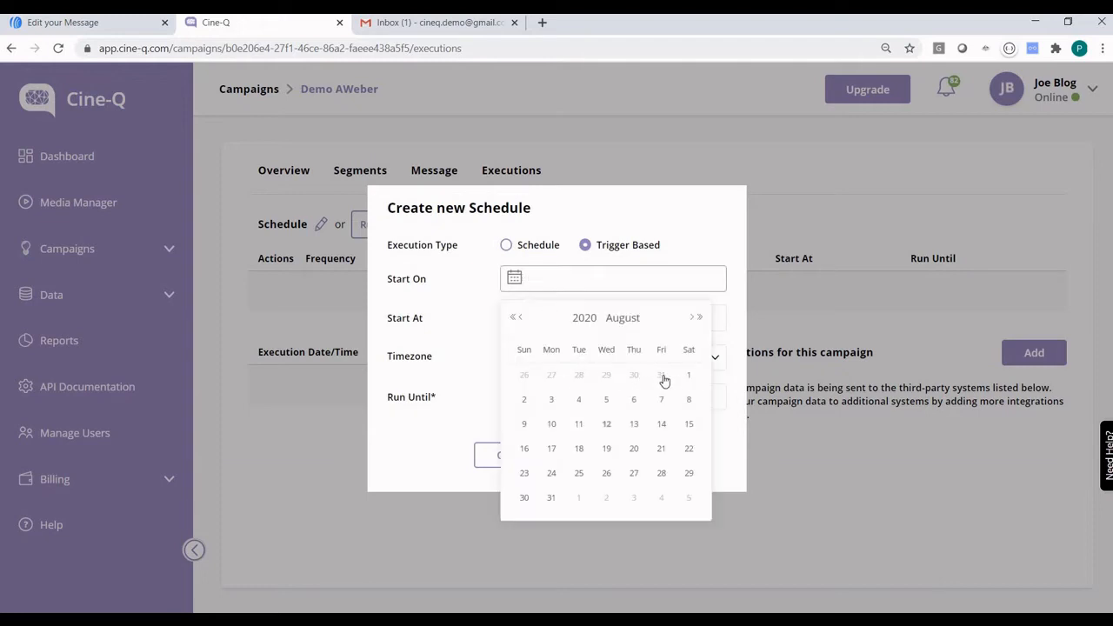
left_click(688, 376)
left_click(554, 318)
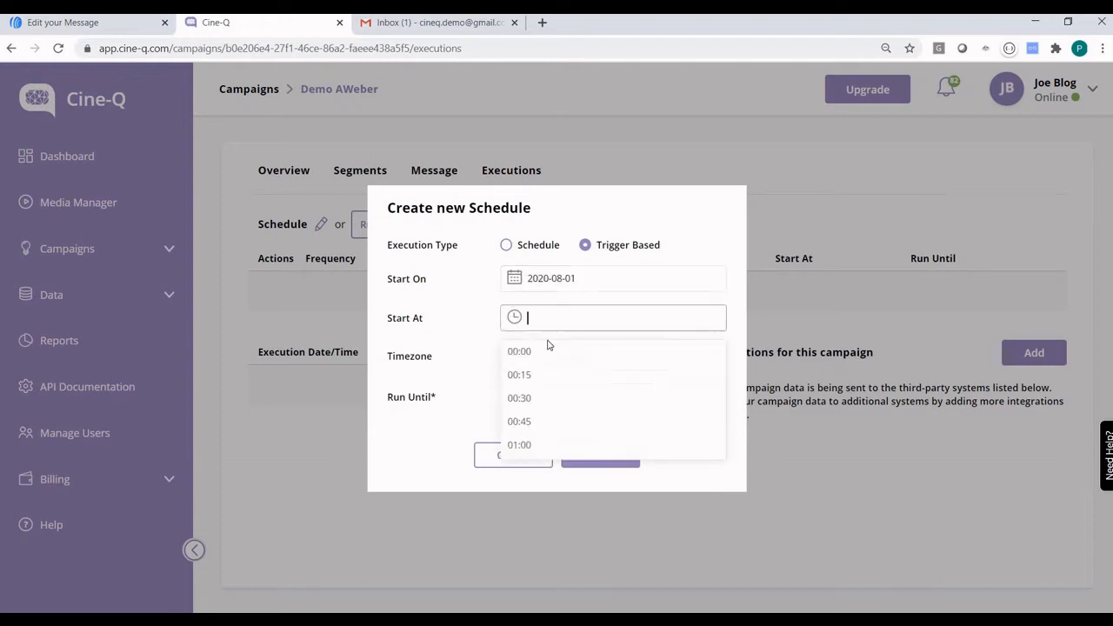
left_click(549, 352)
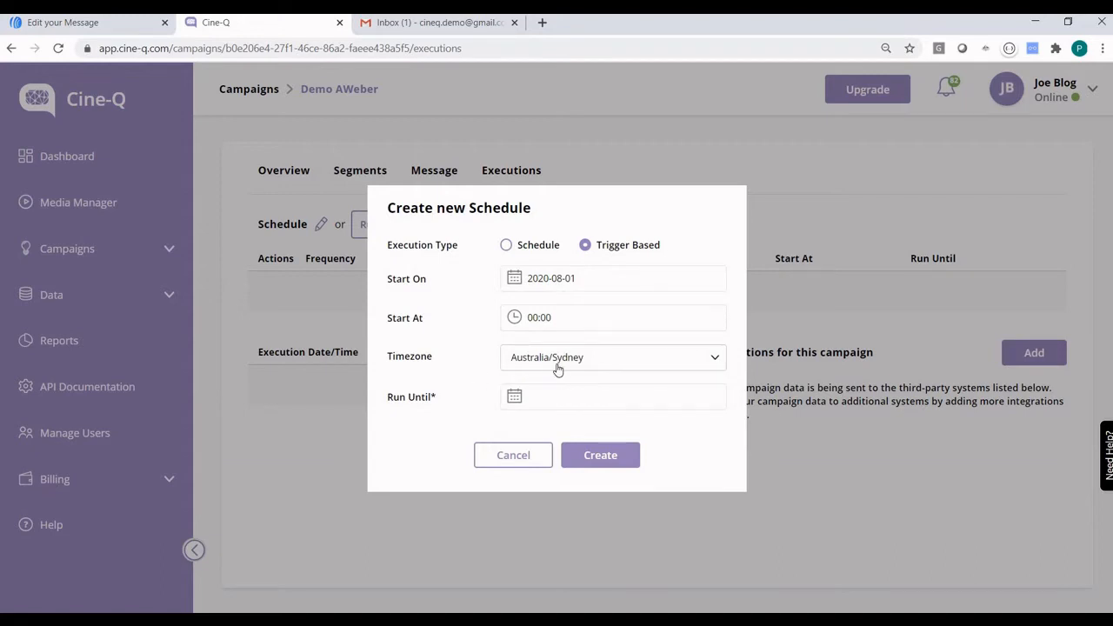
left_click(567, 395)
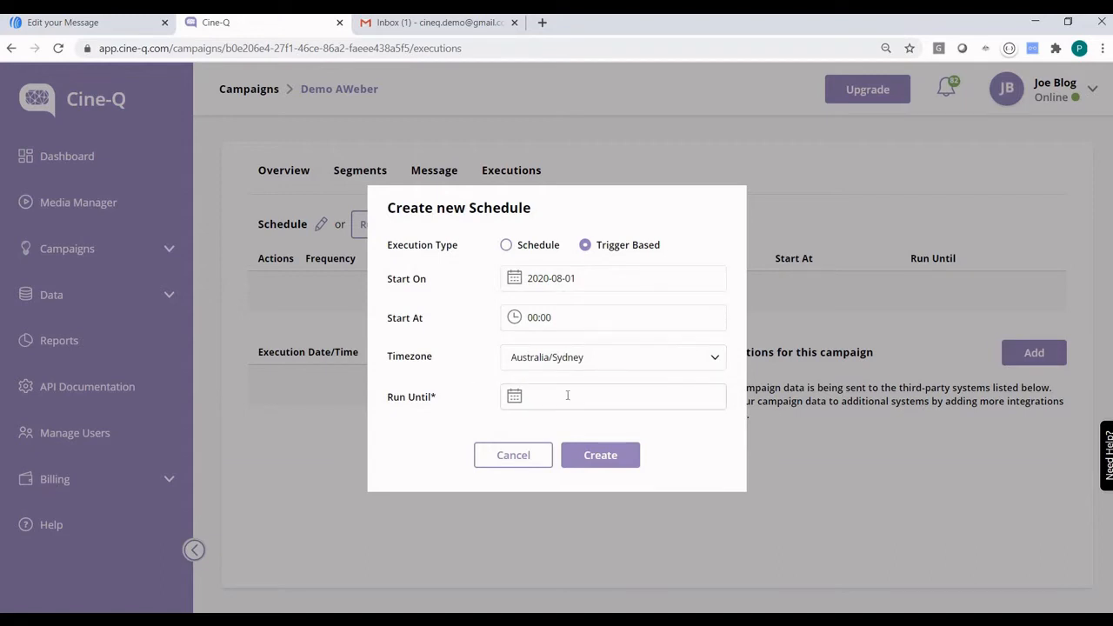
left_click(556, 357)
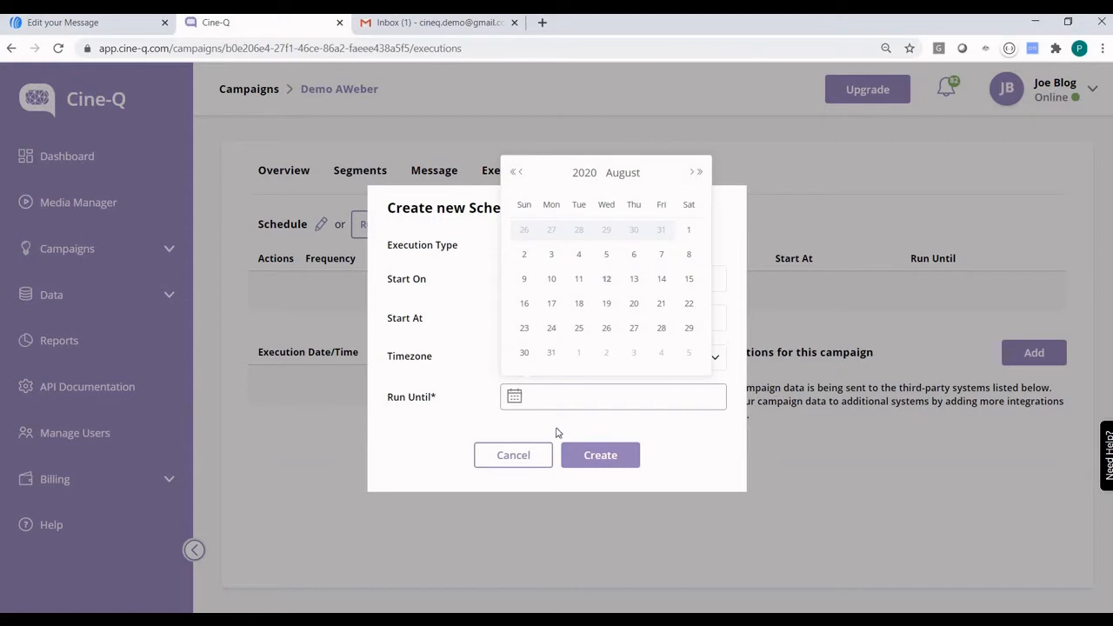
left_click_drag(547, 396, 541, 397)
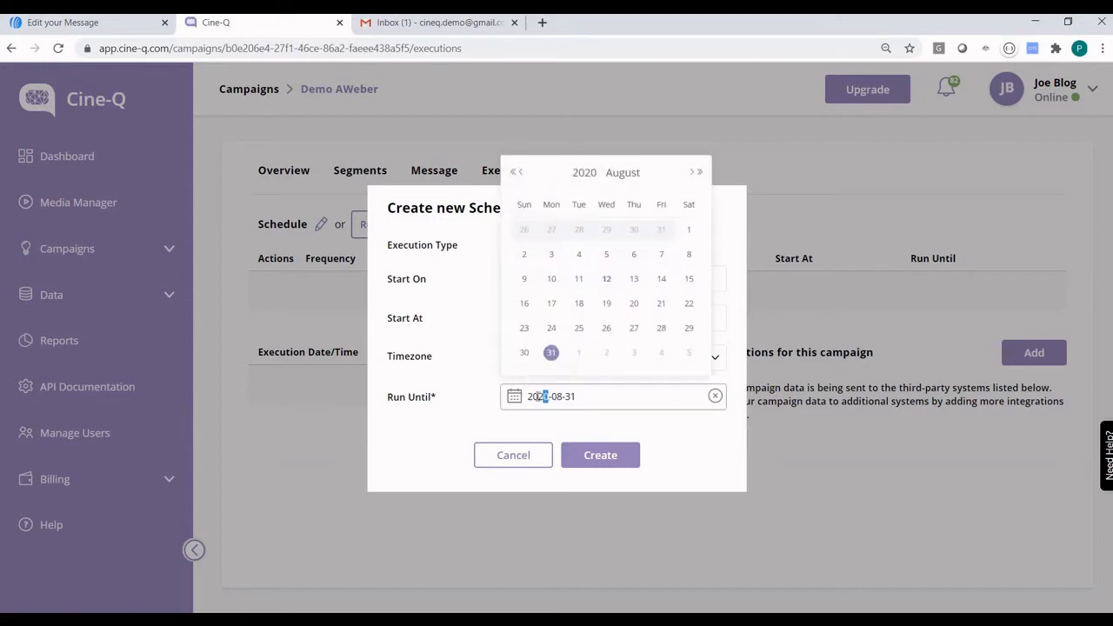
type("99")
key("Return")
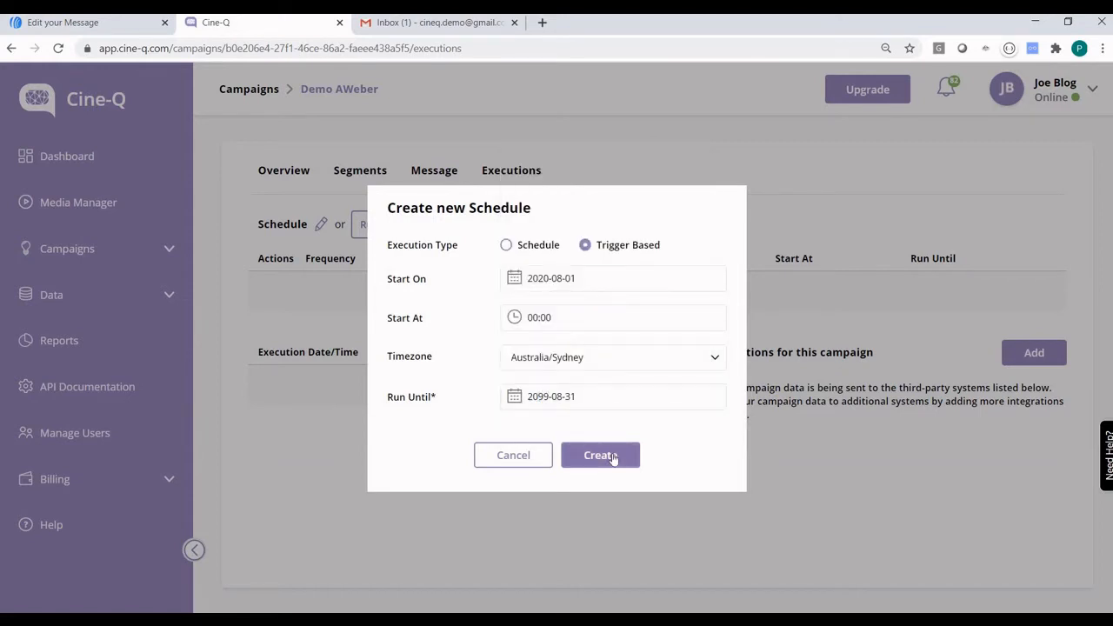
left_click(600, 455)
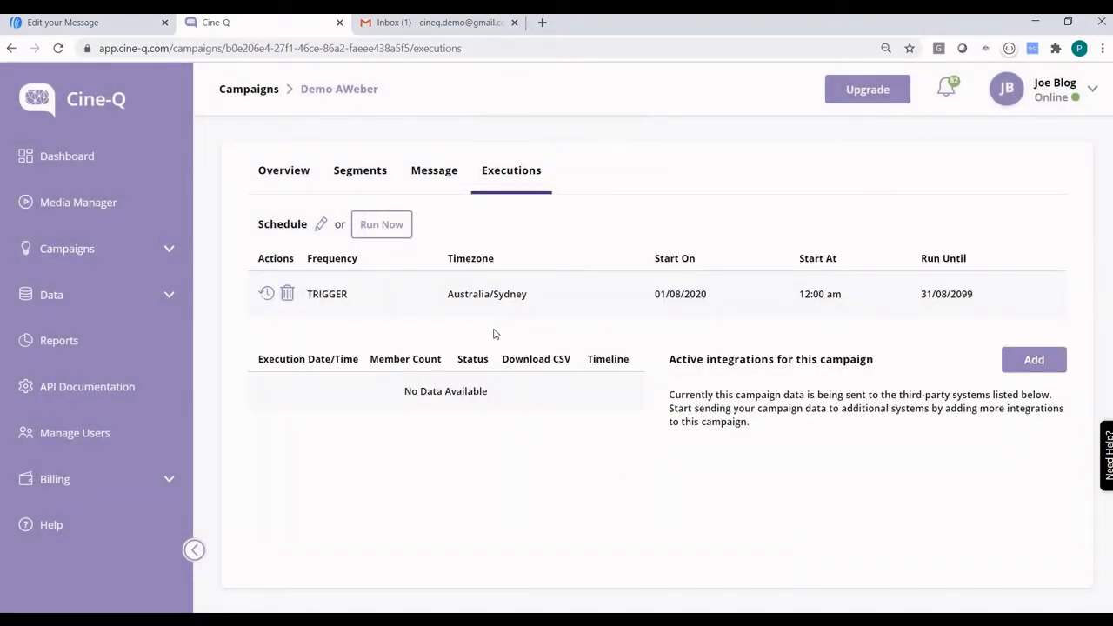
Recheck the Segments and Executions tabs to confirm the new TRIGGER schedule.
left_click(359, 177)
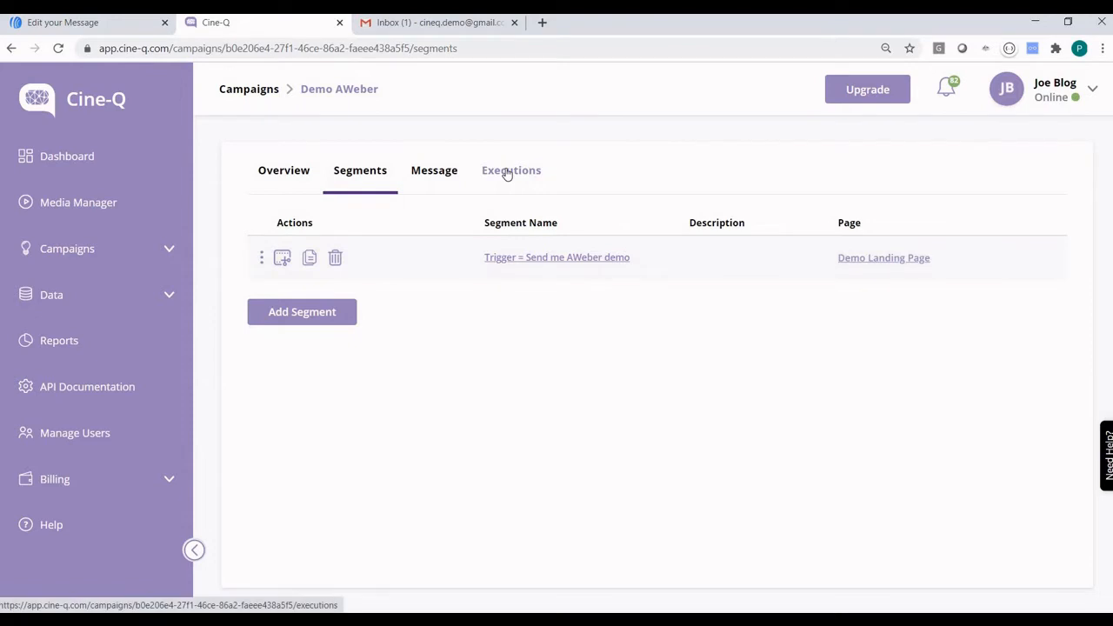
left_click(509, 172)
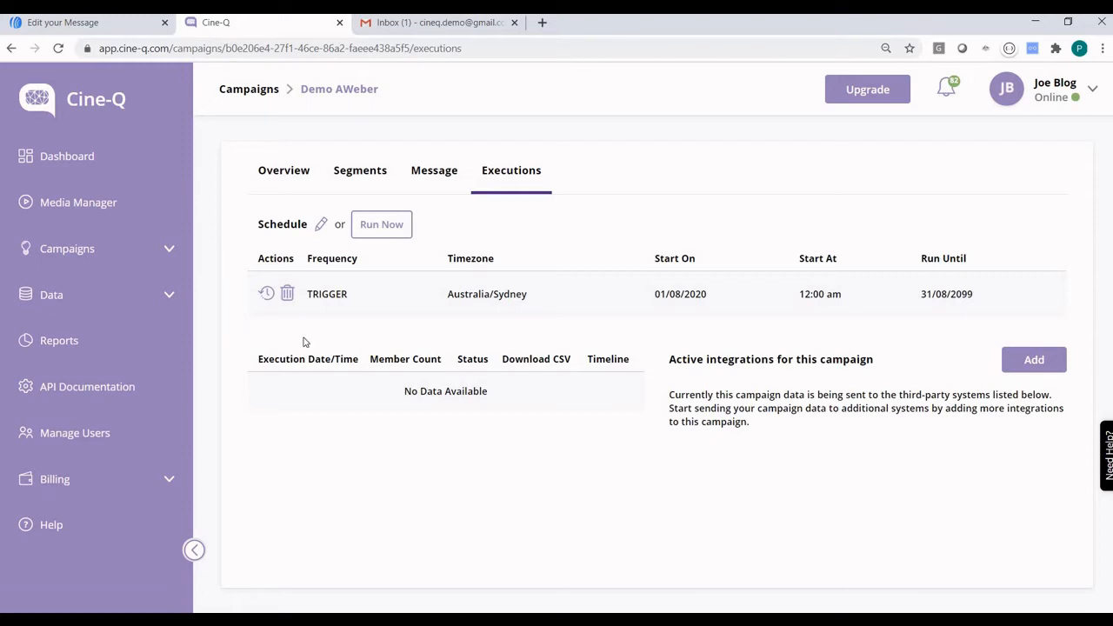
left_click(155, 300)
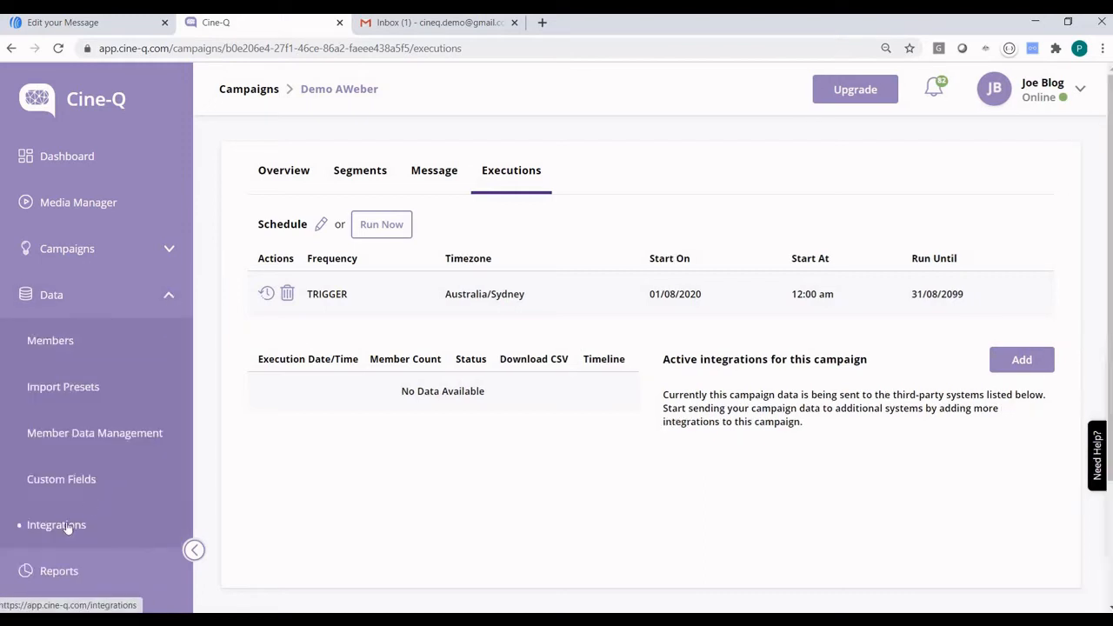
Create a new AWeber integration under Data > Integrations and open its settings.
left_click(68, 526)
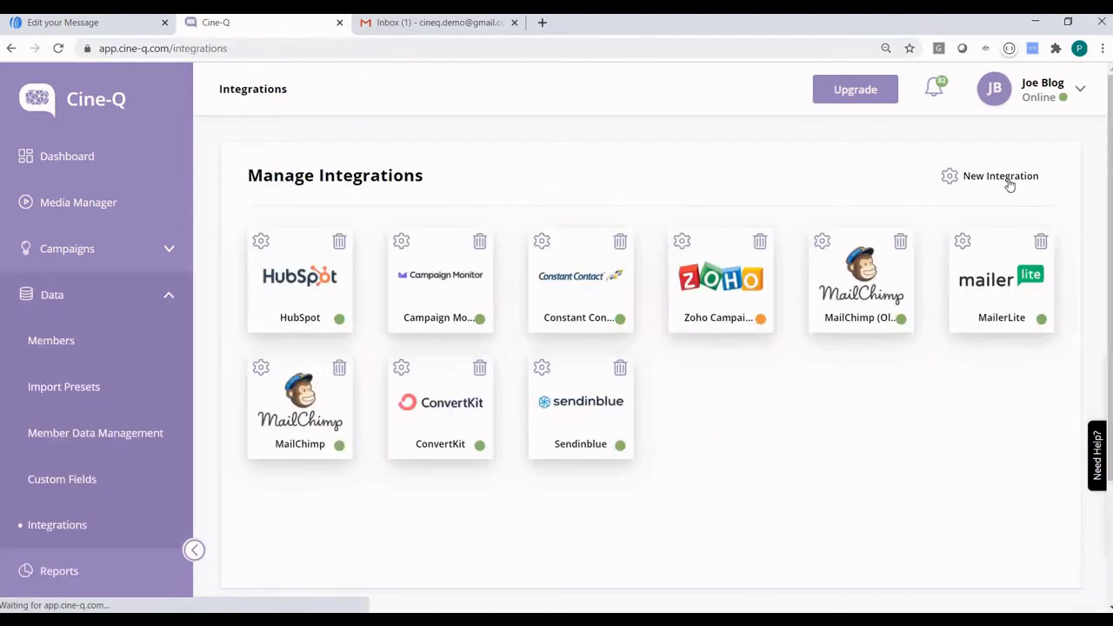
left_click(1000, 176)
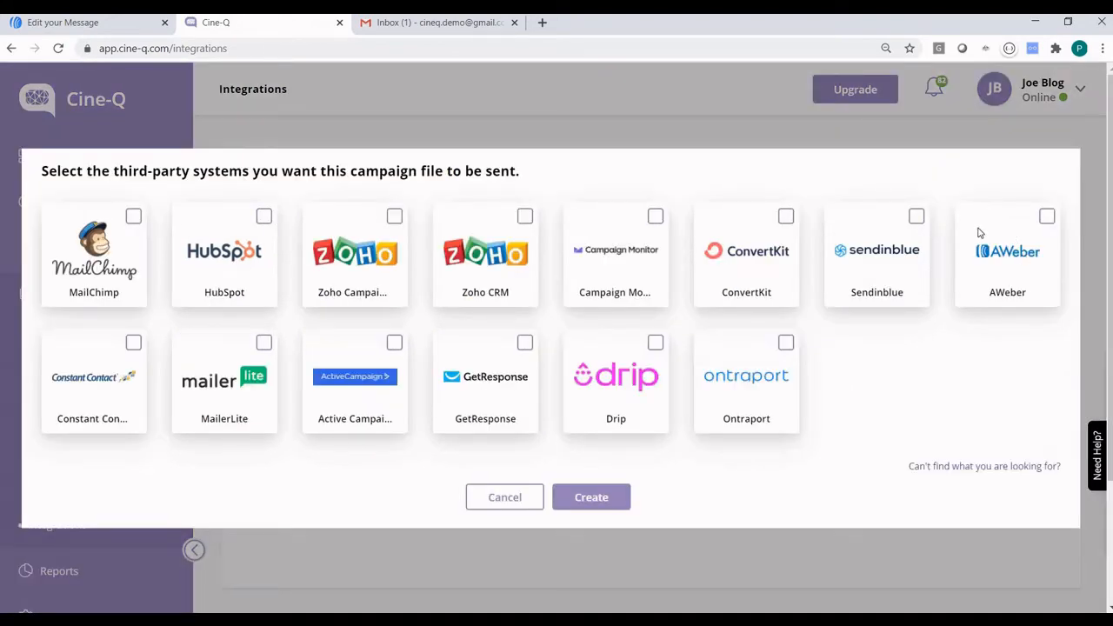
left_click(1047, 217)
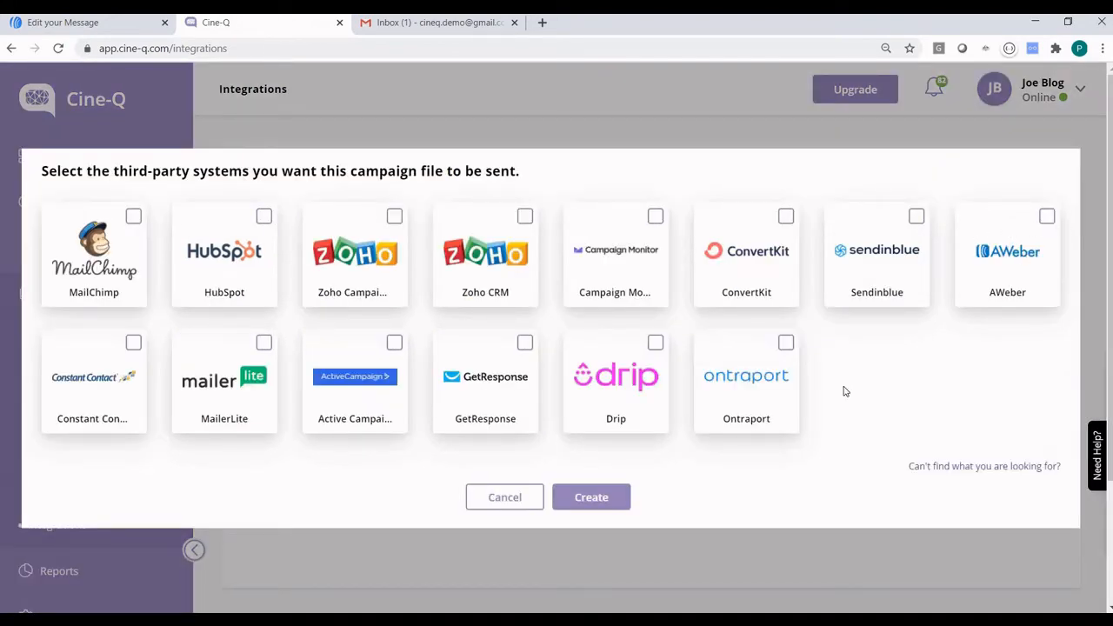
left_click(598, 504)
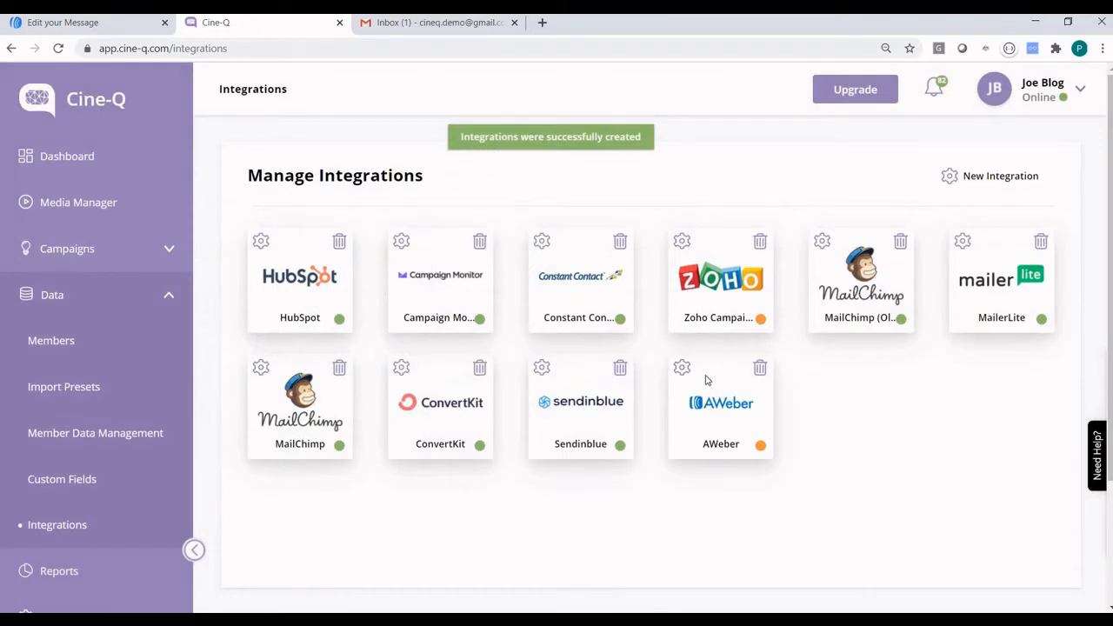
mouse_move(760, 444)
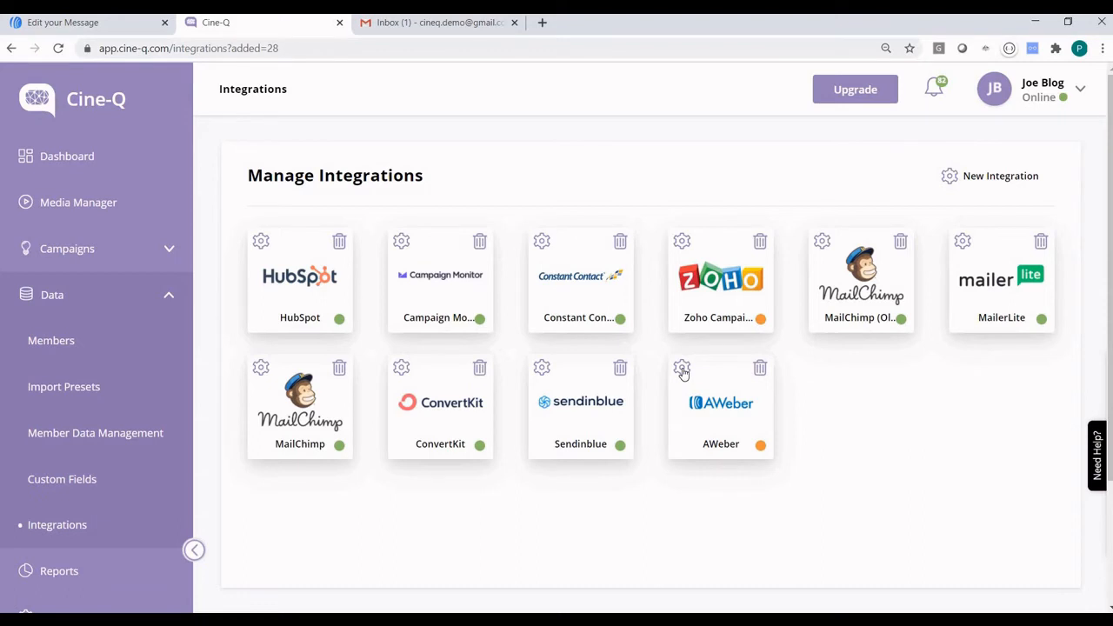
left_click(683, 371)
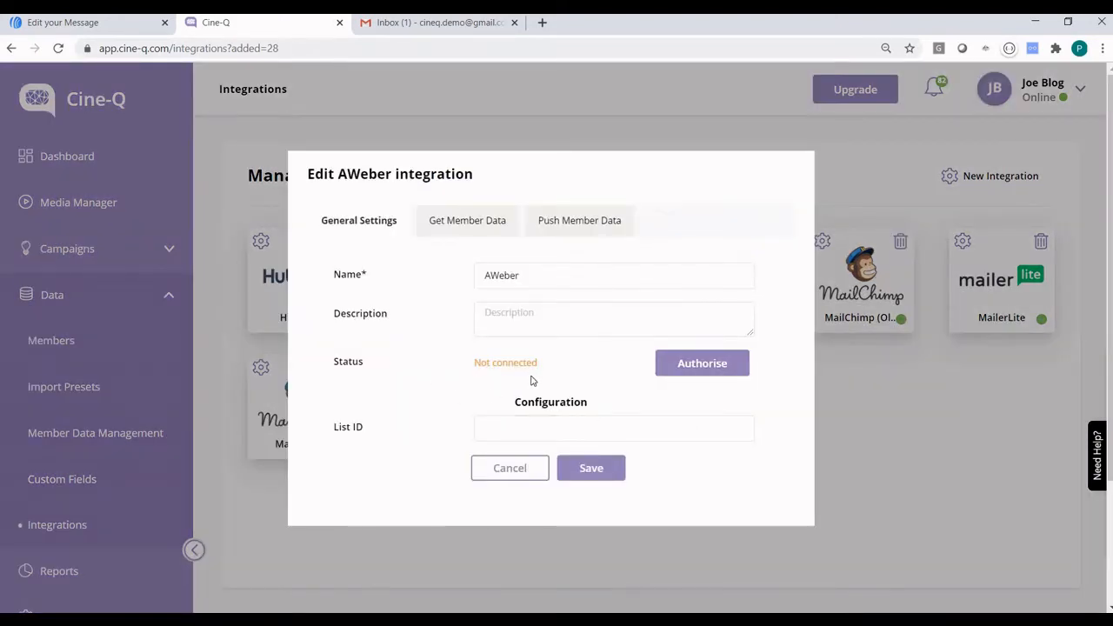
left_click(673, 371)
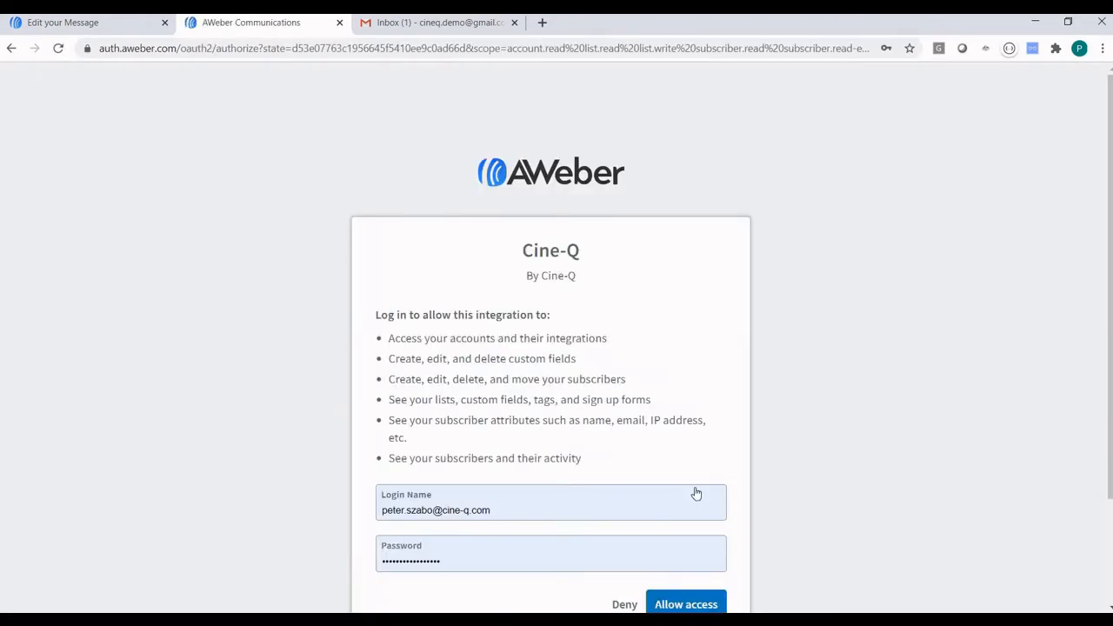
Allow Cine-Q access to the AWeber account so the integration shows Confirmed, then return to AWeber.
scroll(696, 491, "down", 2)
key("Return")
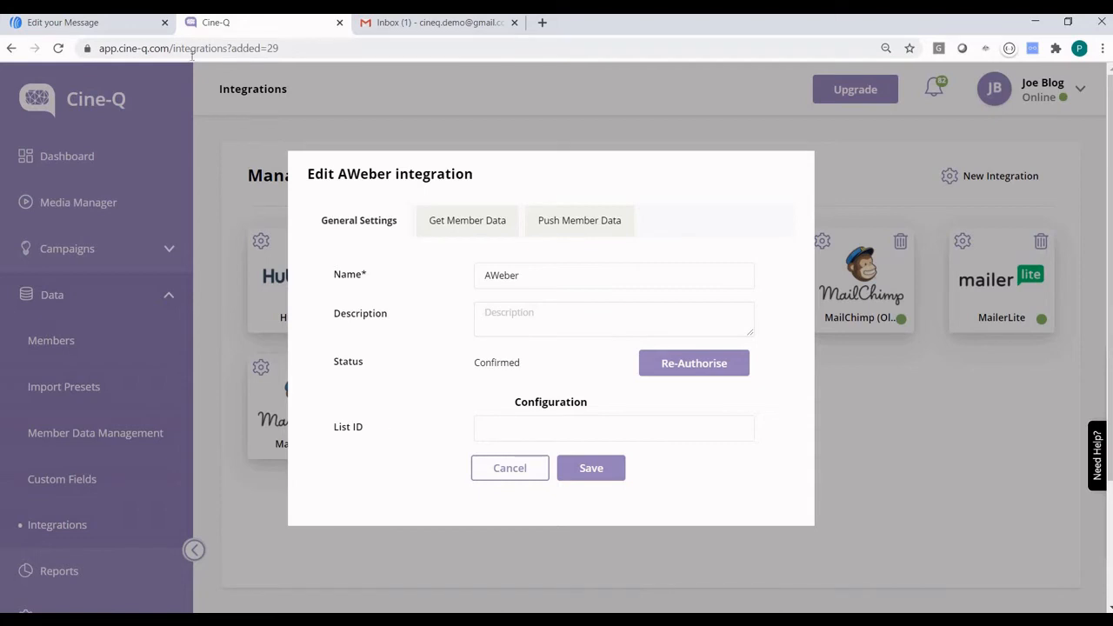
left_click(93, 22)
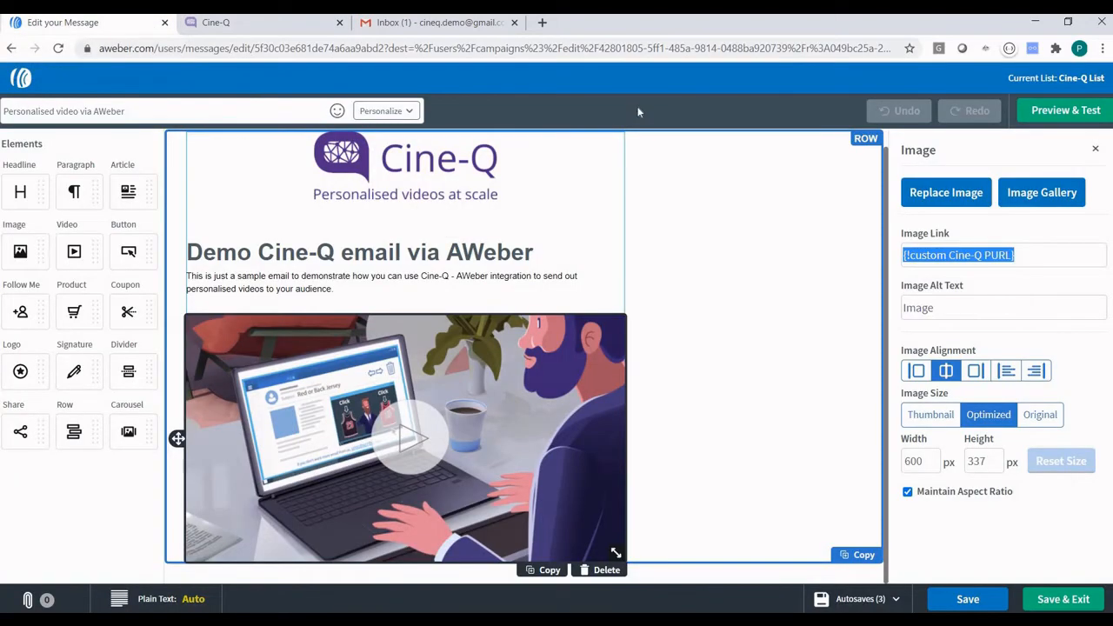
Copy the digits of the Cine-Q List's unique ID from AWeber List Settings and return to Cine-Q.
left_click(566, 94)
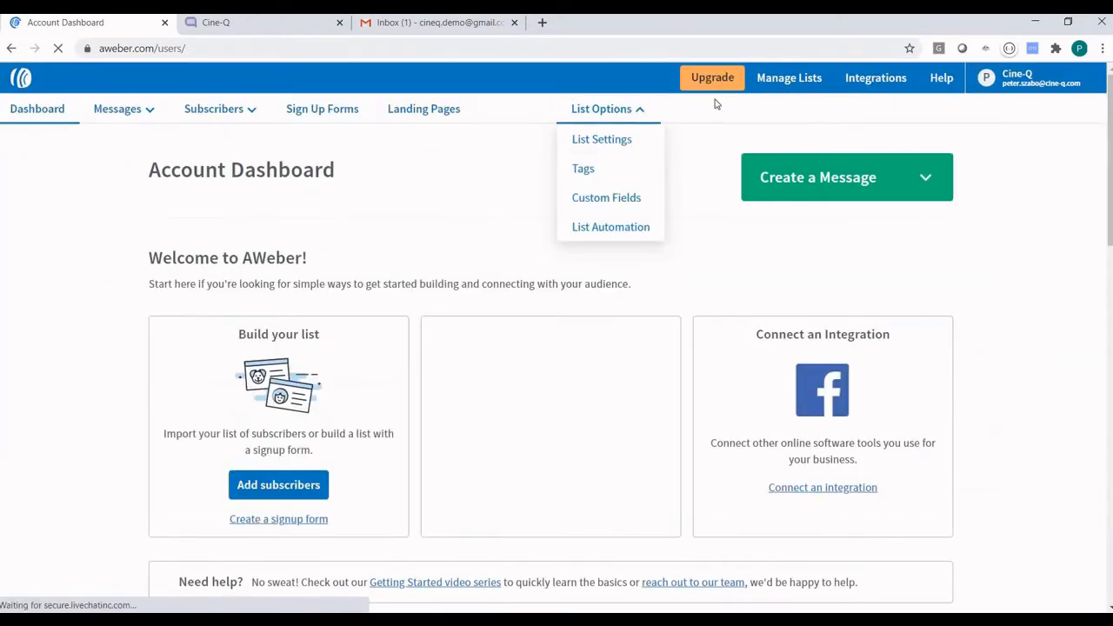
mouse_move(597, 111)
left_click(603, 141)
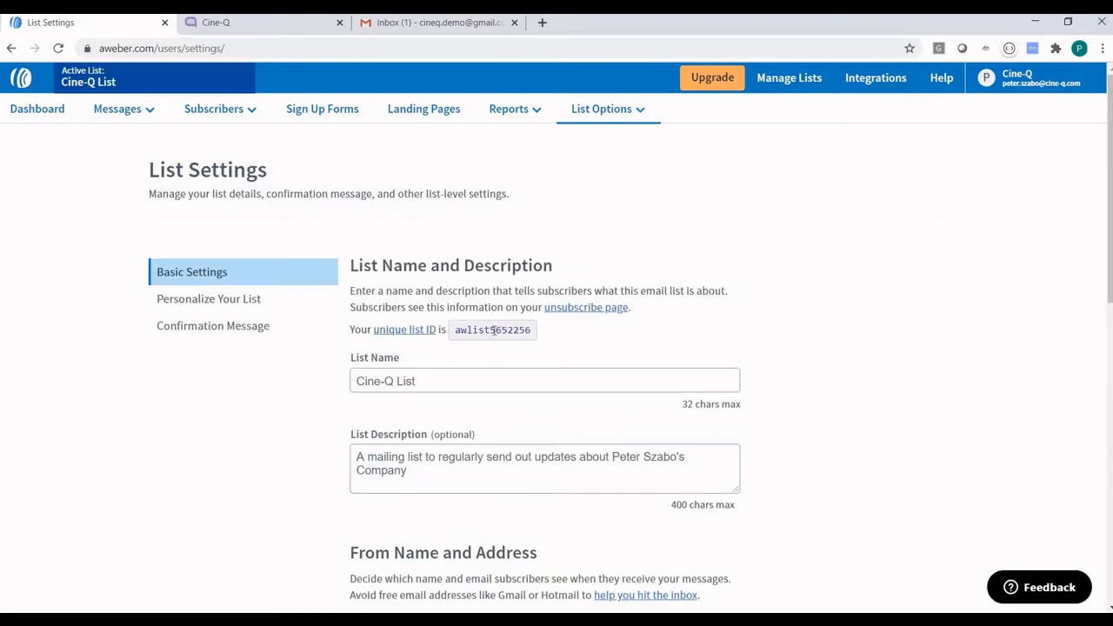
left_click_drag(490, 330, 530, 330)
key("ctrl+c")
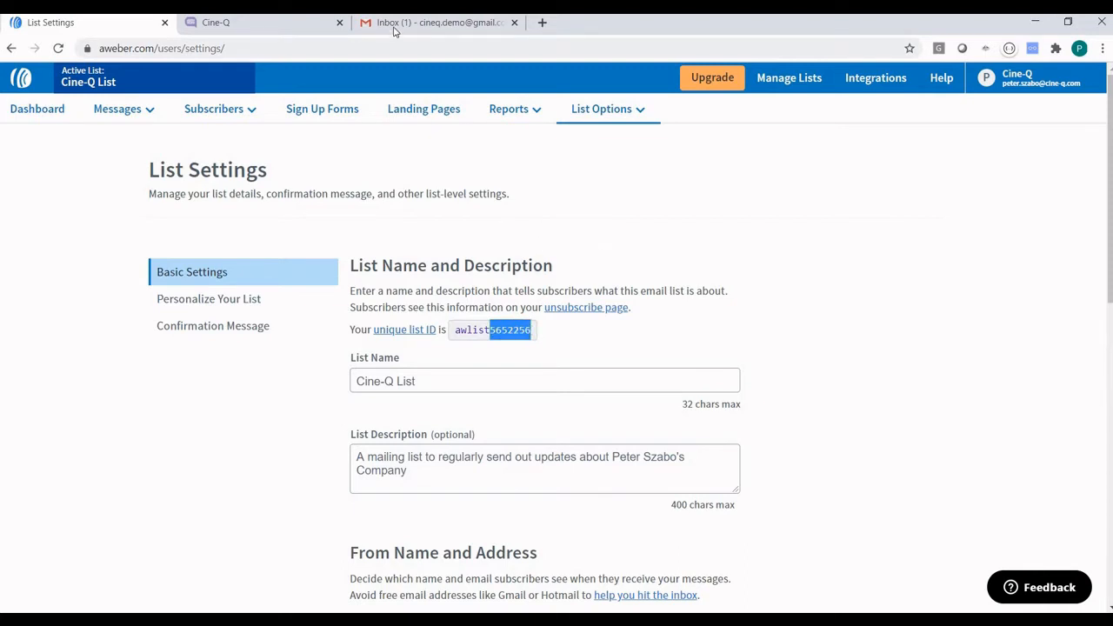
left_click(283, 24)
left_click(520, 430)
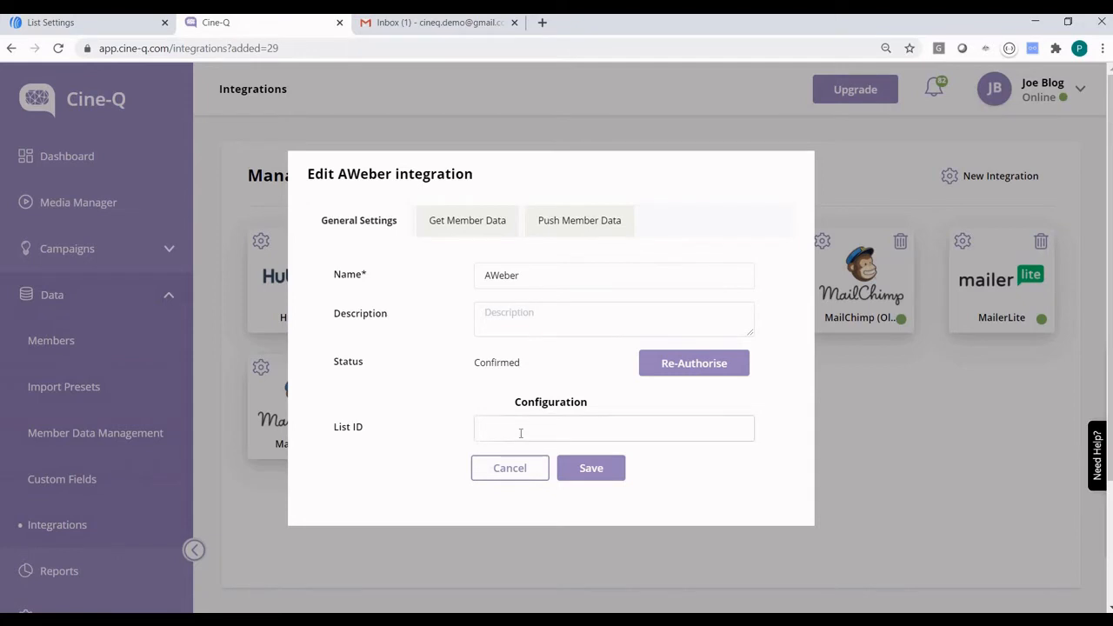
Paste the Cine-Q List ID into the AWeber integration, save it, and reopen its settings.
key("ctrl+v")
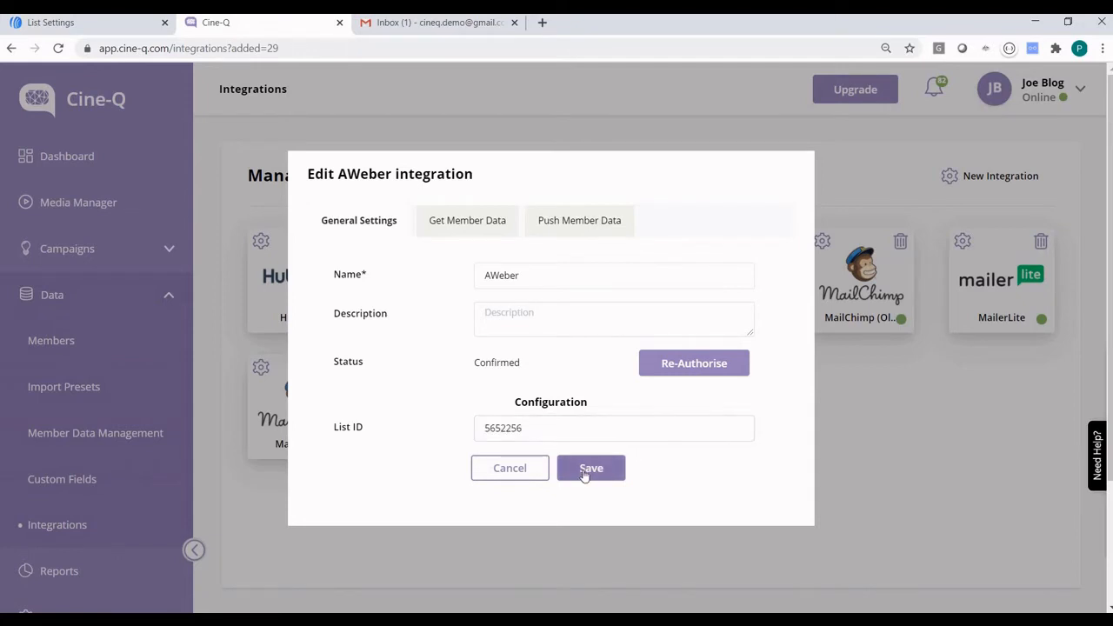
left_click(588, 474)
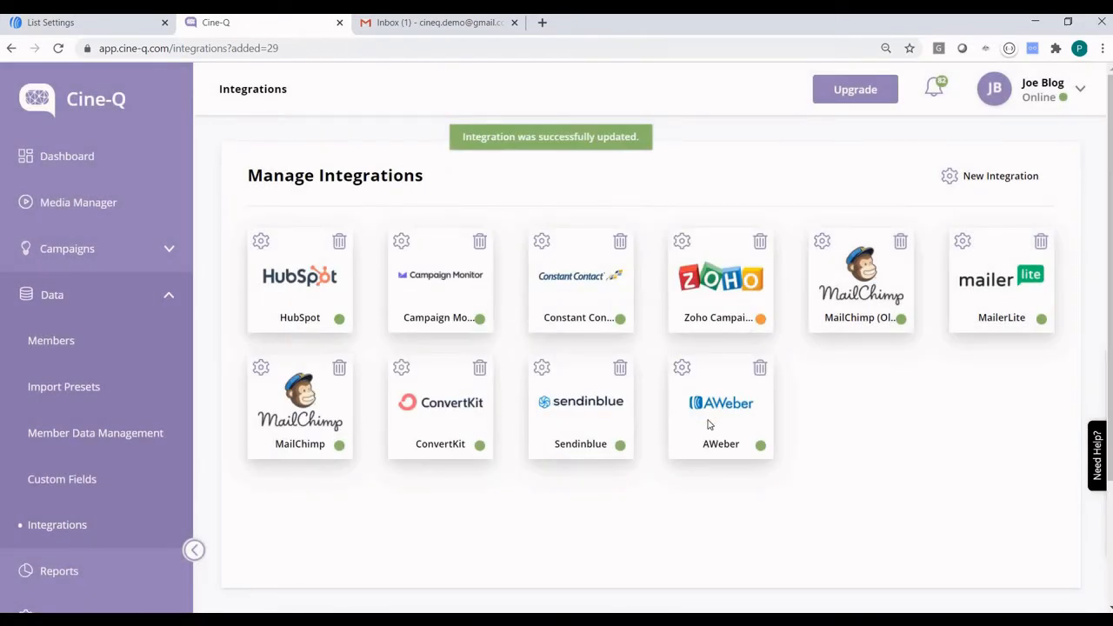
left_click(682, 369)
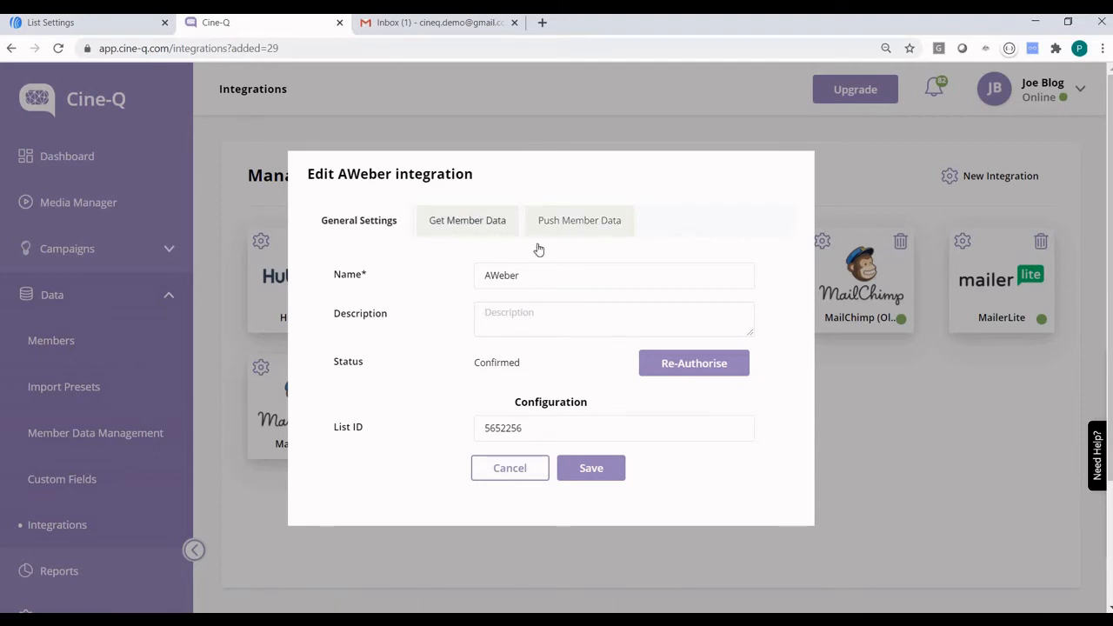
Schedule the AWeber member-data pull to run at 00:00, Australia/Sydney timezone.
left_click(559, 224)
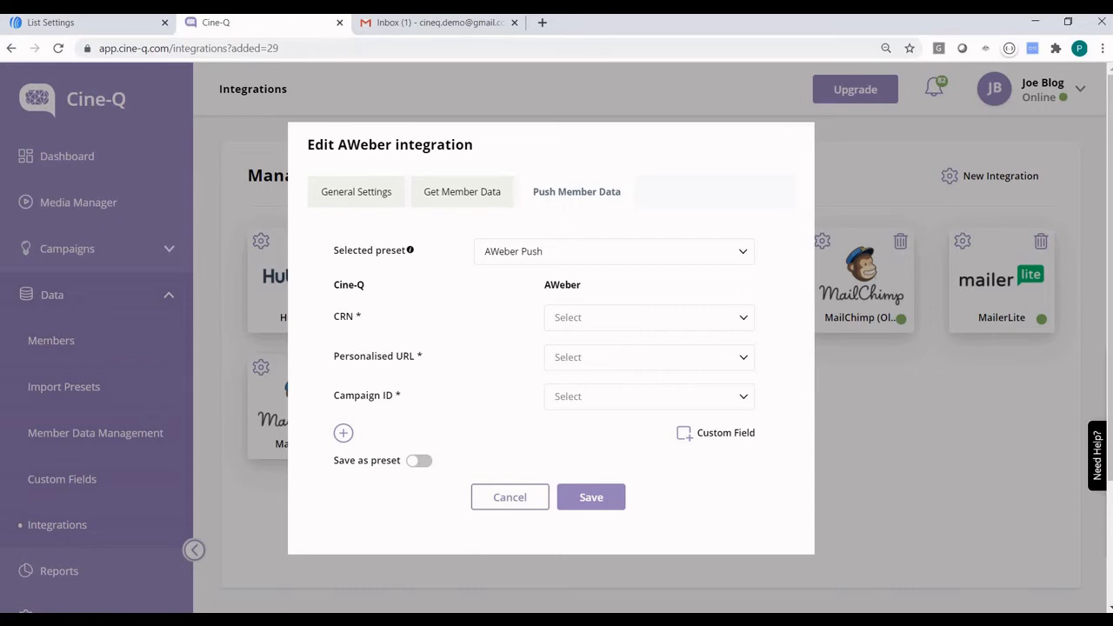
left_click(458, 191)
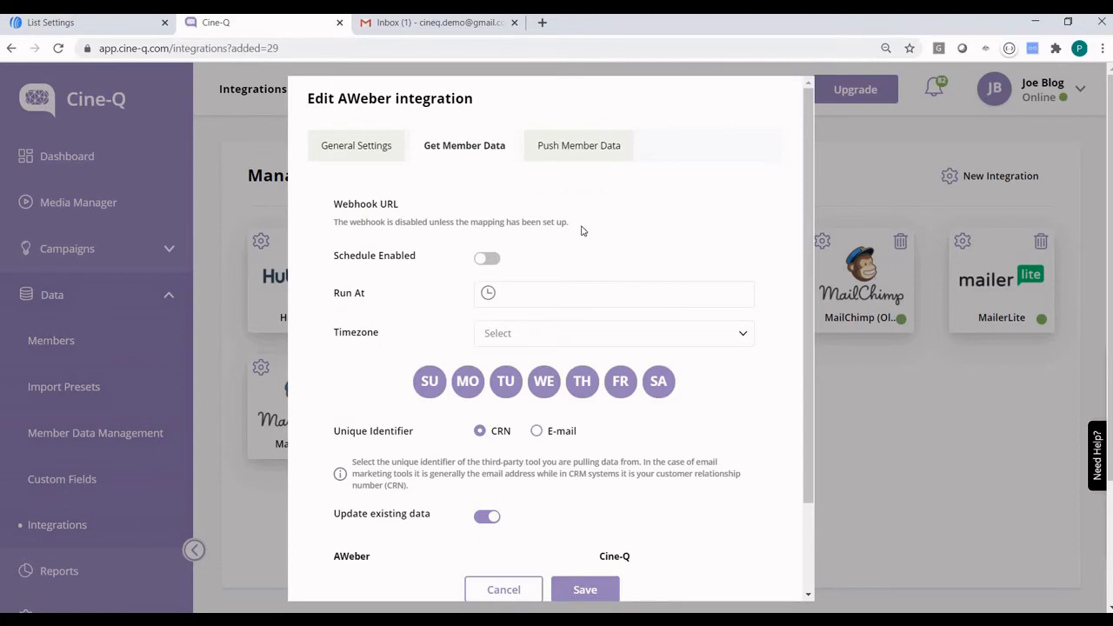
left_click(483, 258)
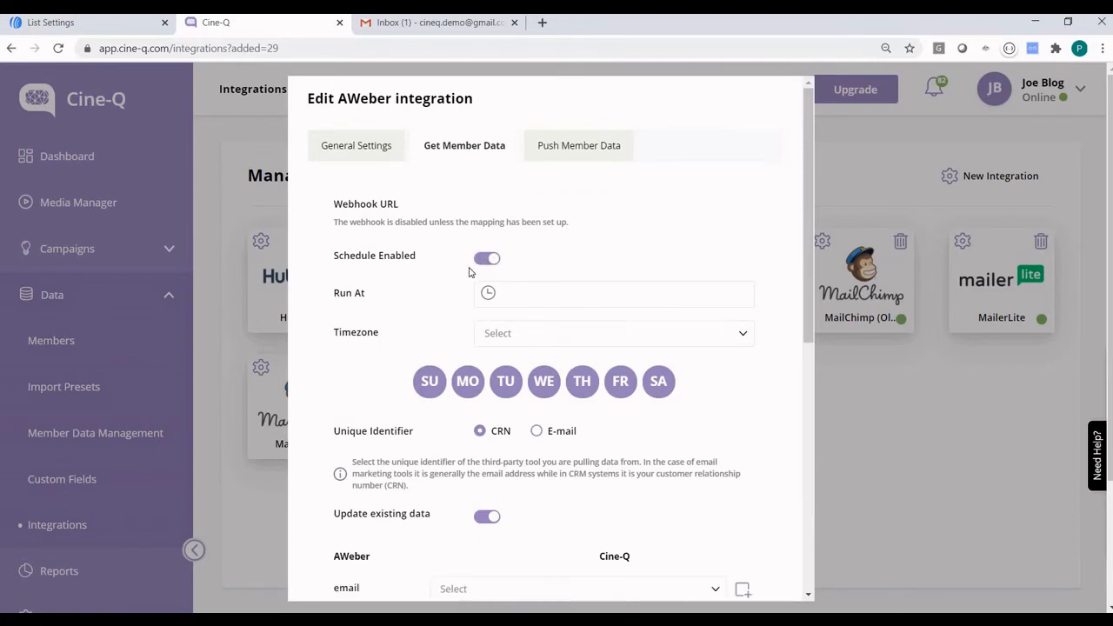
scroll(468, 272, "down", 1)
left_click(513, 224)
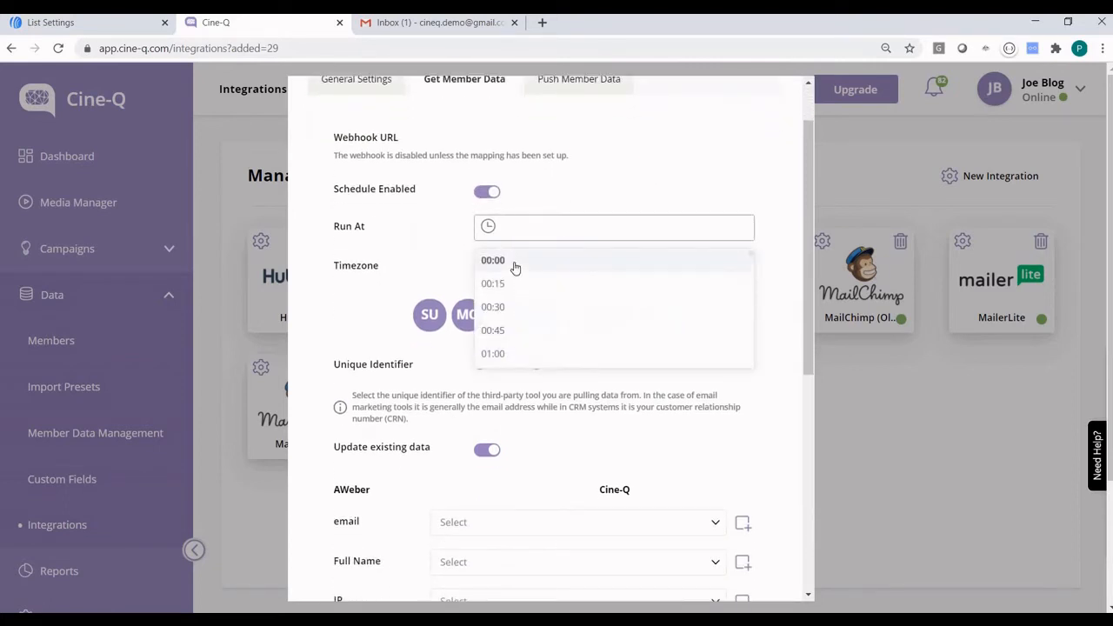
left_click(514, 264)
left_click(518, 266)
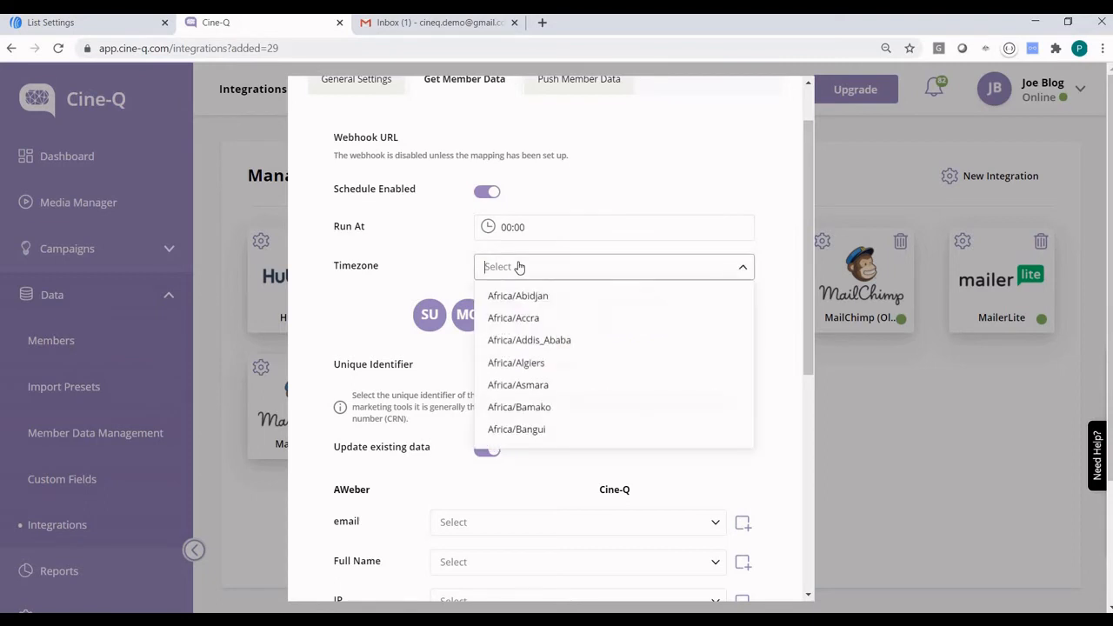
type("syd")
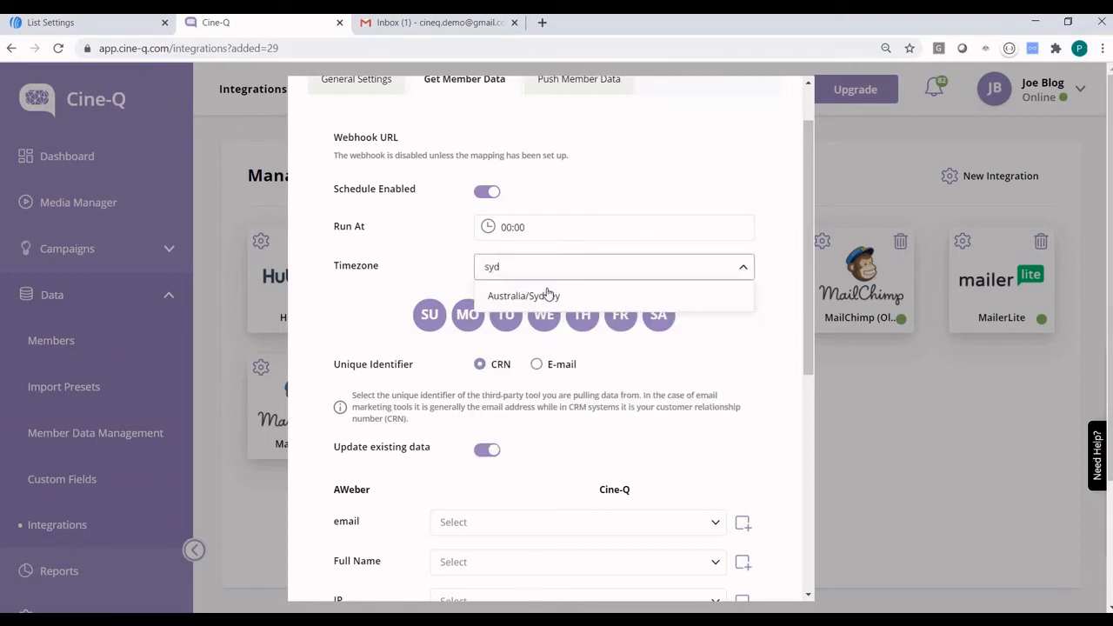
left_click(548, 296)
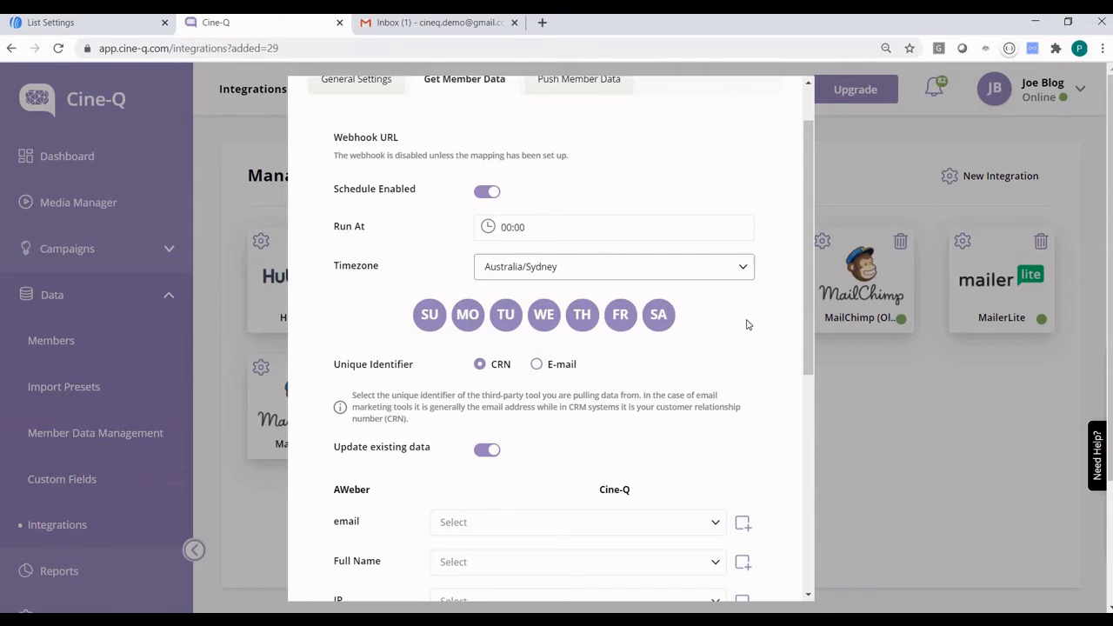
Set E-mail instead of CRN as the unique identifier for matching members.
scroll(746, 324, "up", 1)
scroll(746, 324, "down", 2)
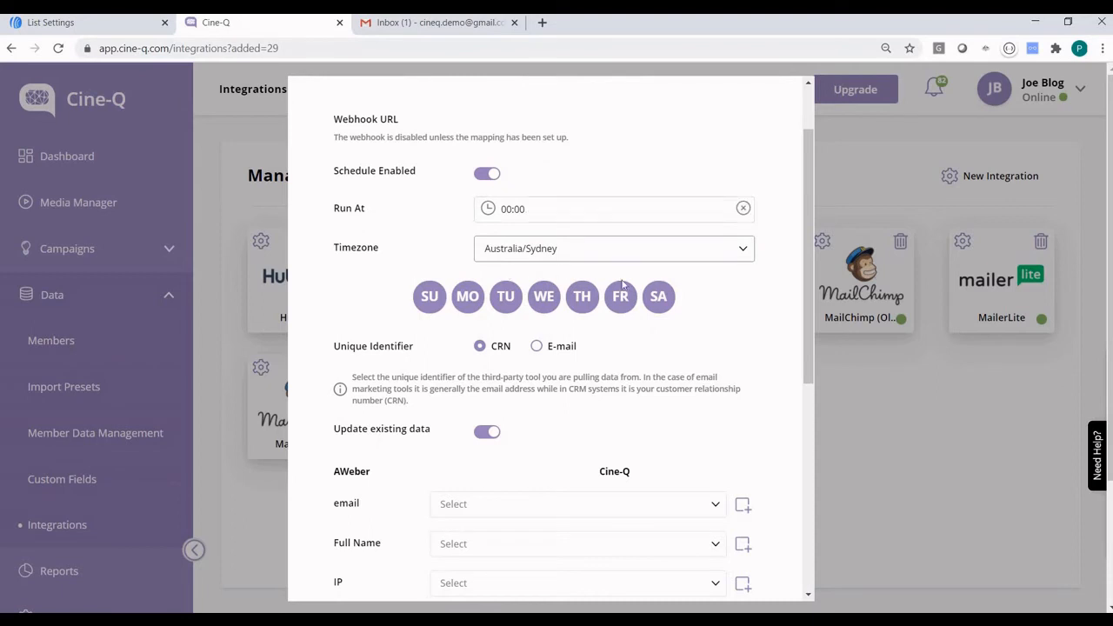
scroll(748, 320, "down", 1)
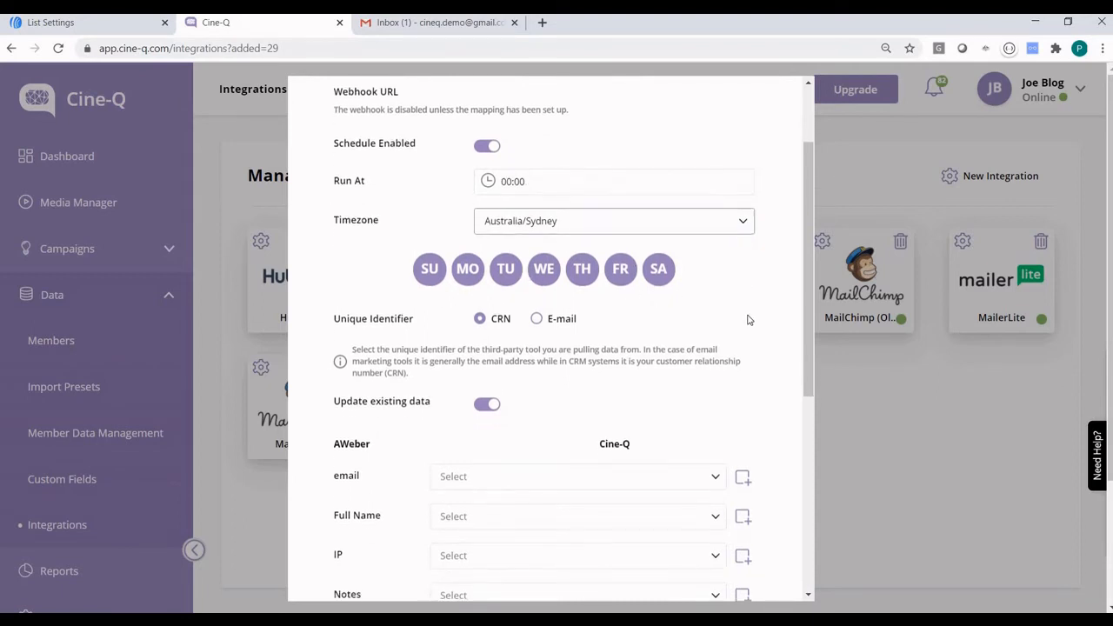
scroll(748, 320, "down", 3)
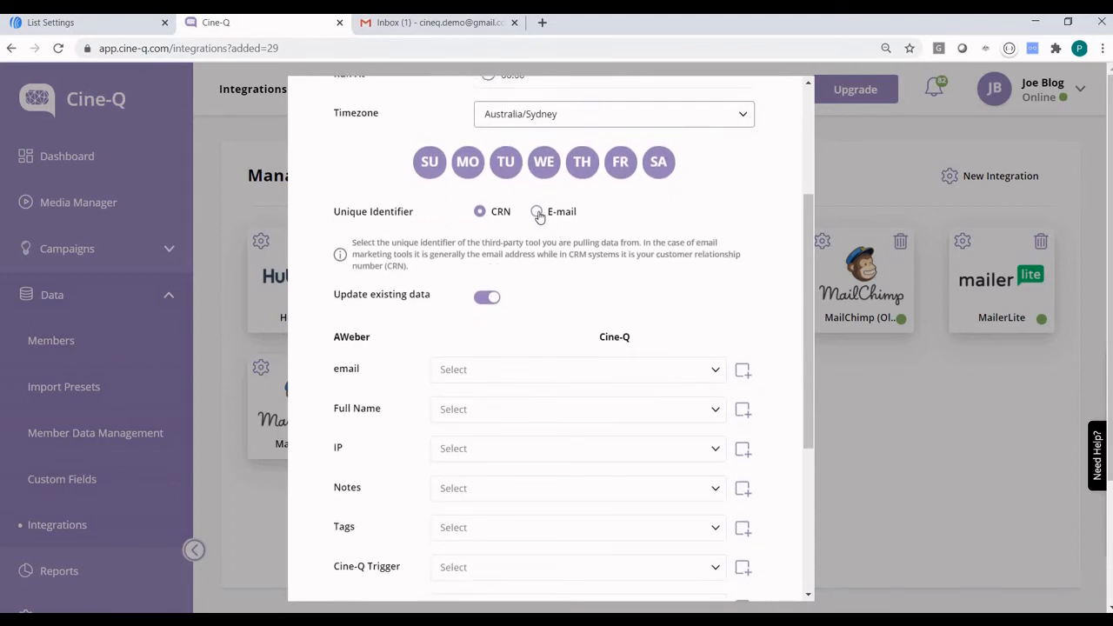
left_click(537, 213)
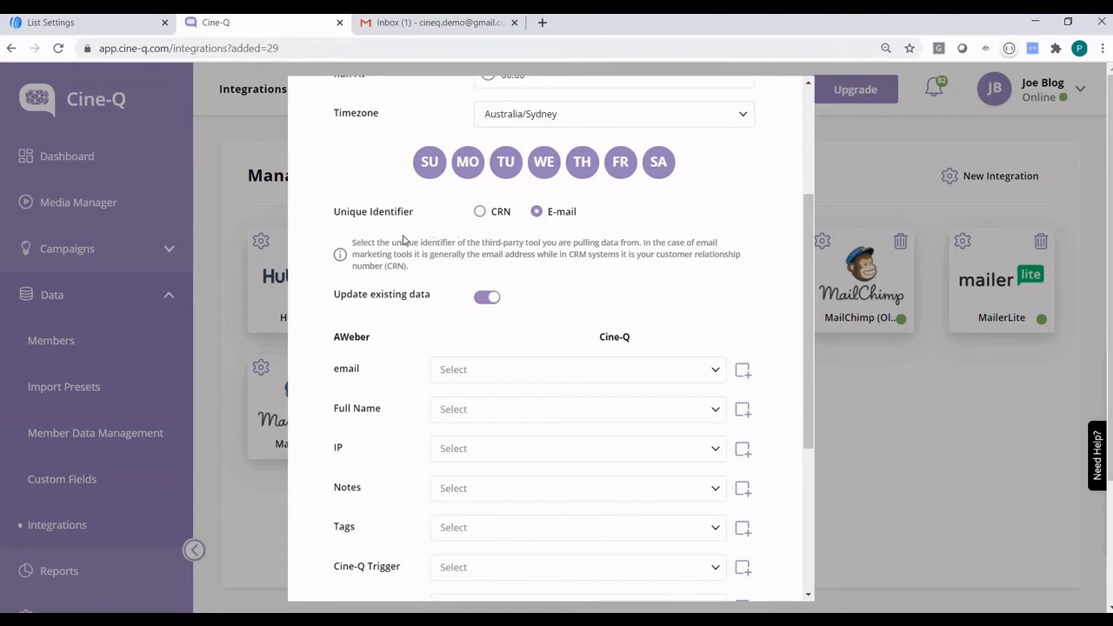
scroll(493, 226, "down", 2)
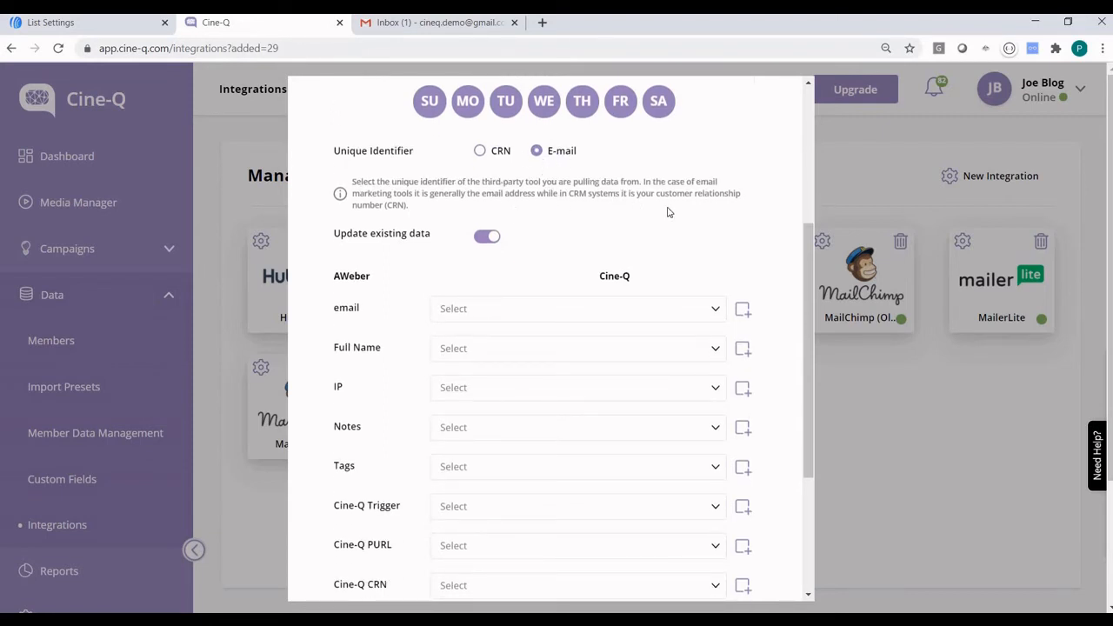
scroll(667, 212, "down", 1)
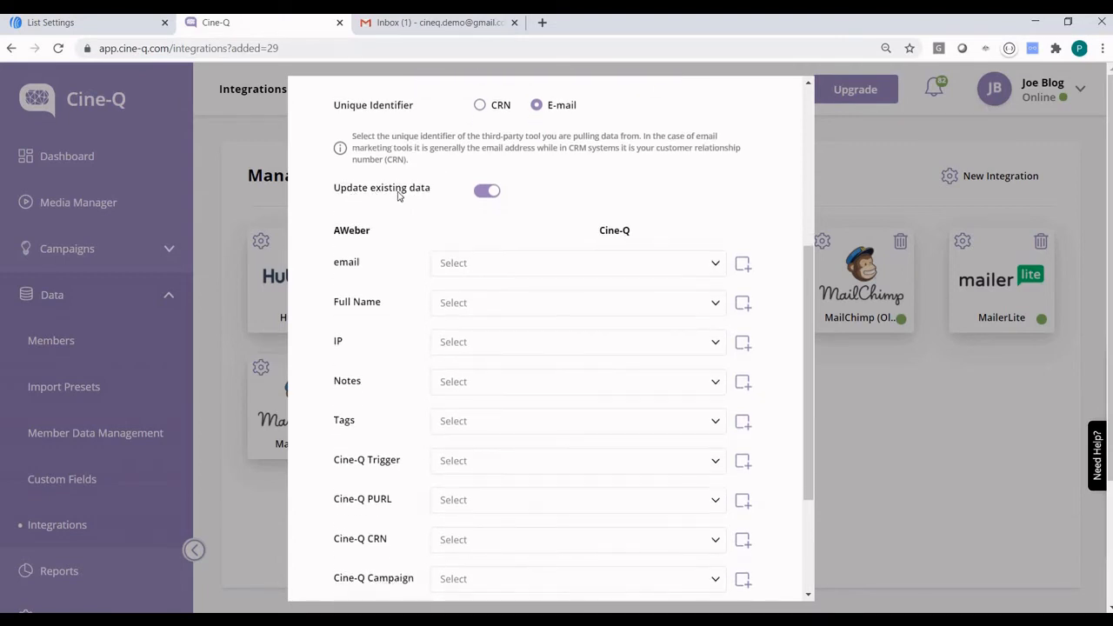
scroll(567, 200, "down", 1)
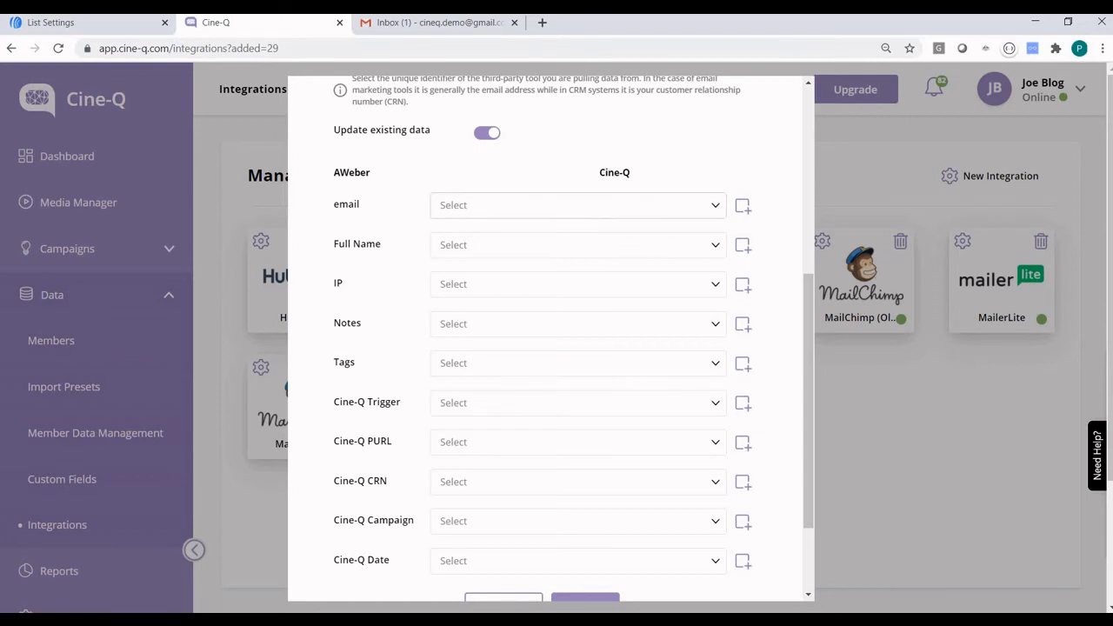
Map AWeber email to Email and Full Name to First Name.
left_click(533, 209)
scroll(504, 315, "down", 1)
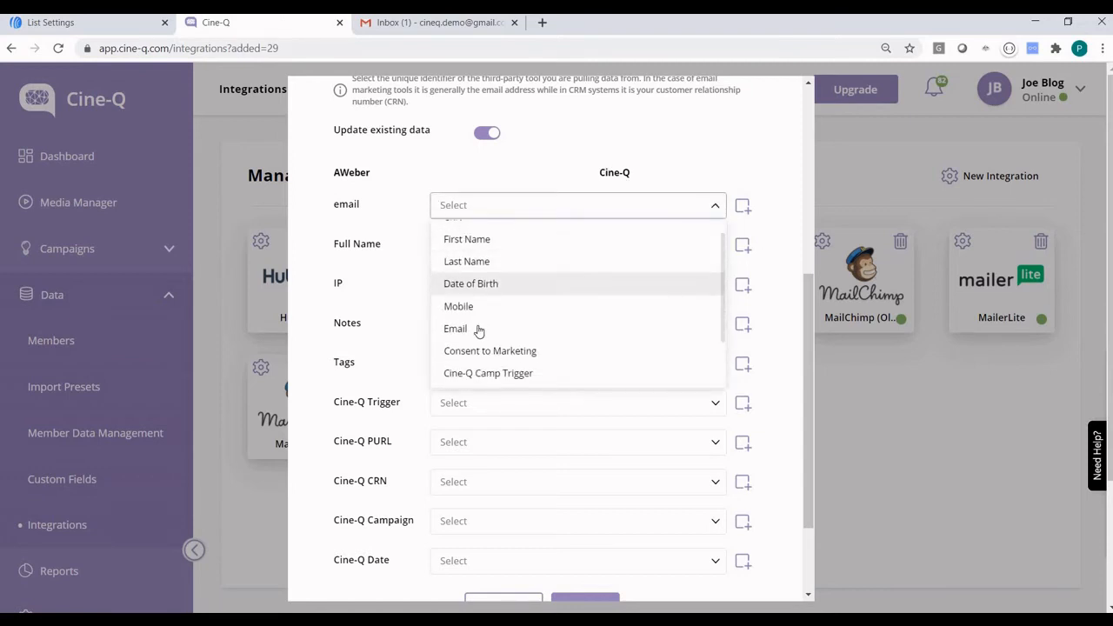
key("Return")
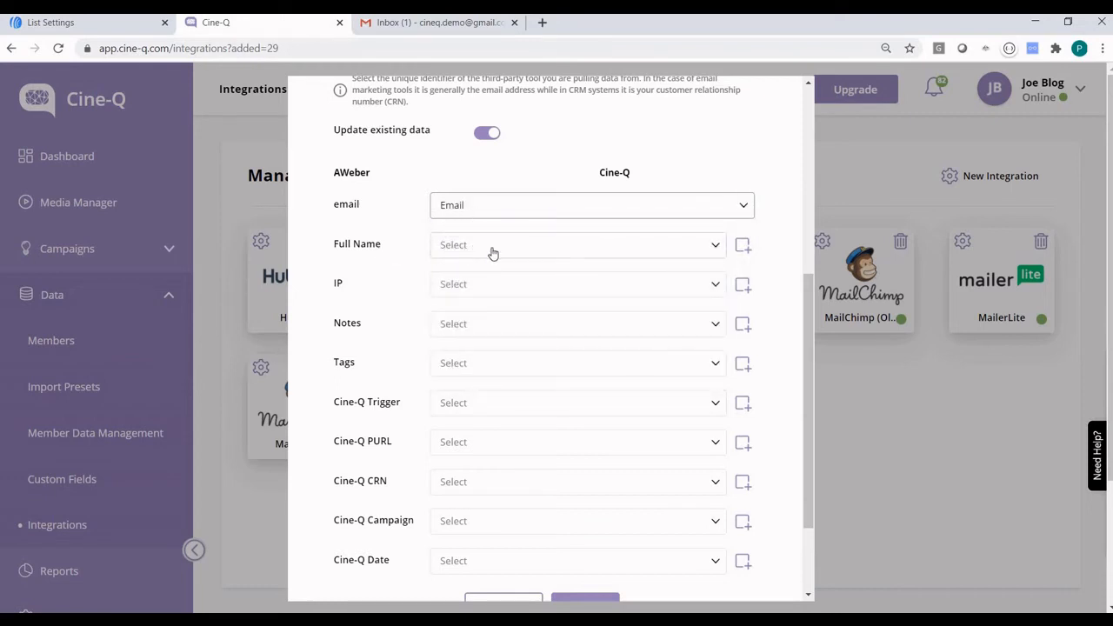
left_click(492, 252)
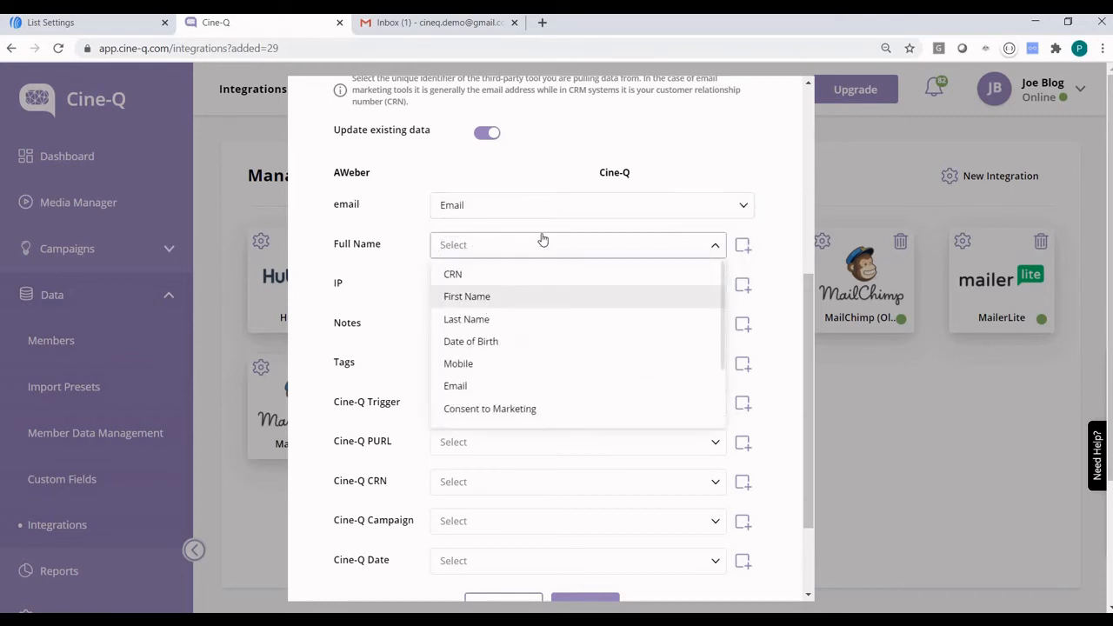
key("Return")
Map Cine-Q CRN to CRN and Cine-Q Date to Temp Date 01.
scroll(389, 278, "down", 2)
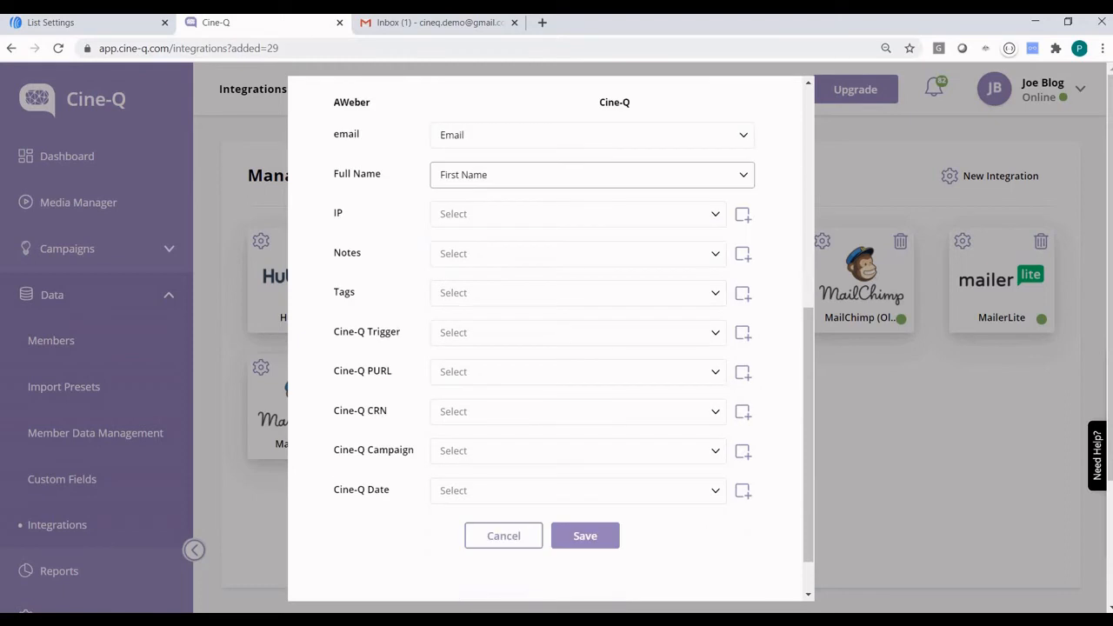
scroll(389, 391, "down", 1)
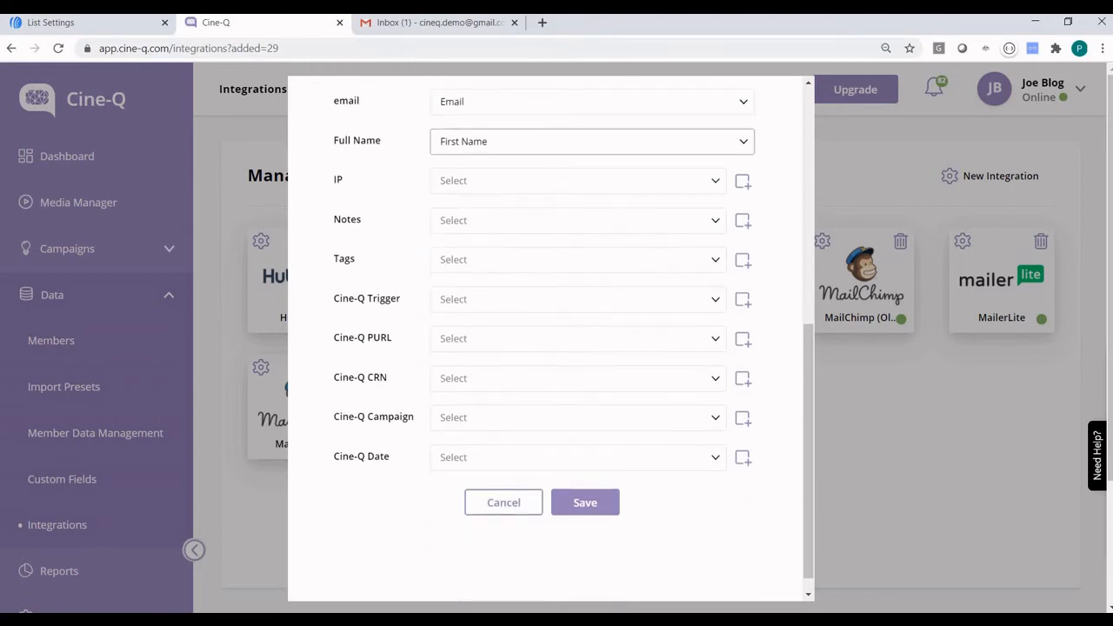
left_click(487, 380)
left_click(487, 410)
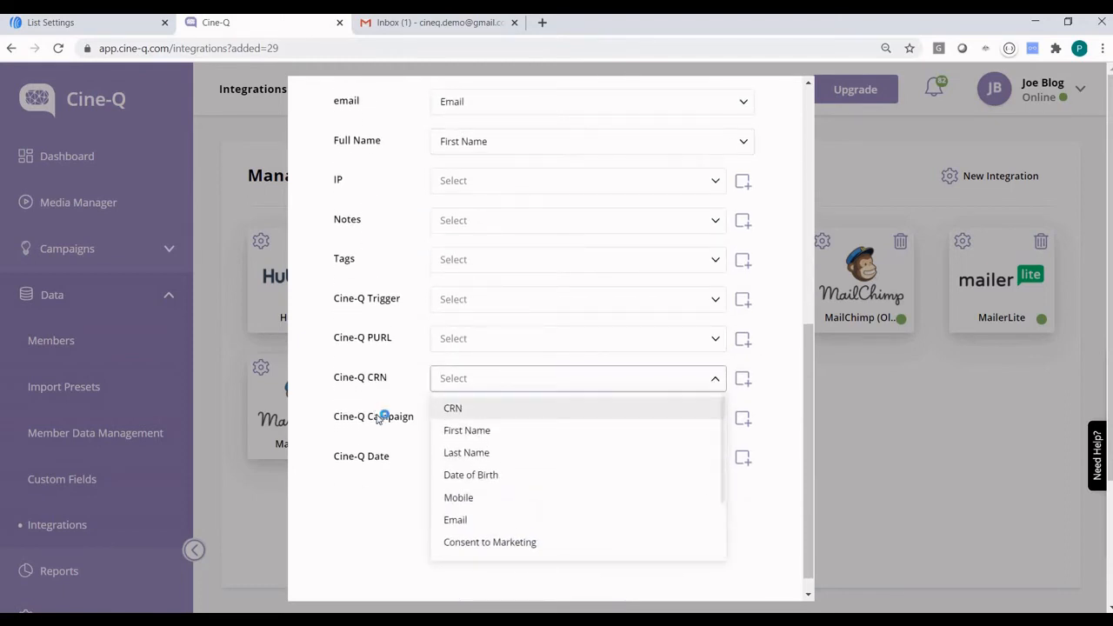
left_click(470, 462)
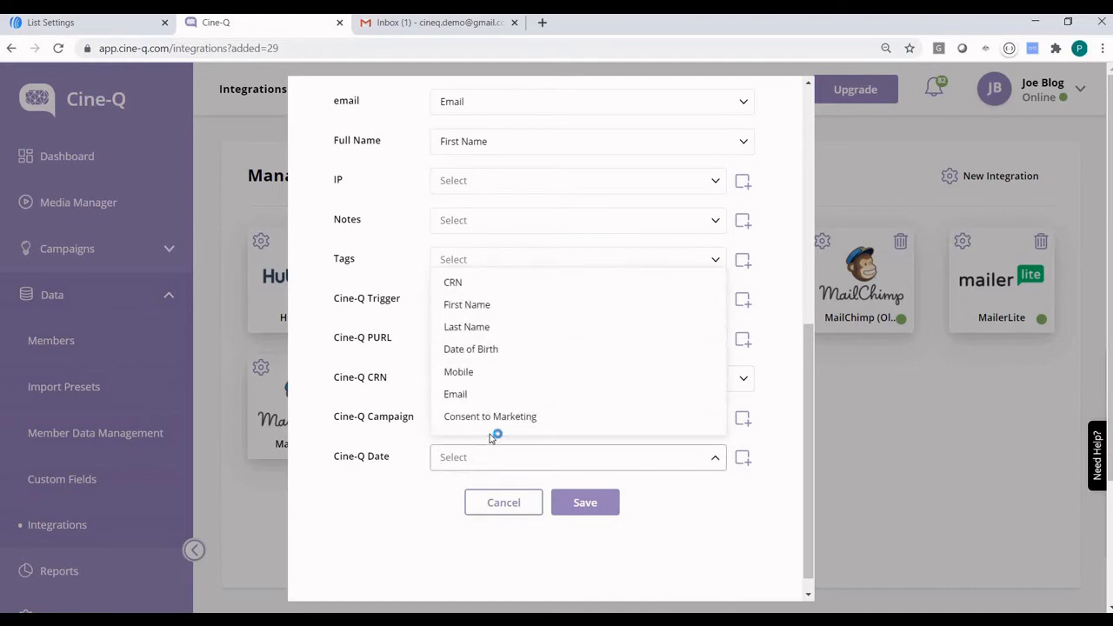
scroll(505, 396, "down", 2)
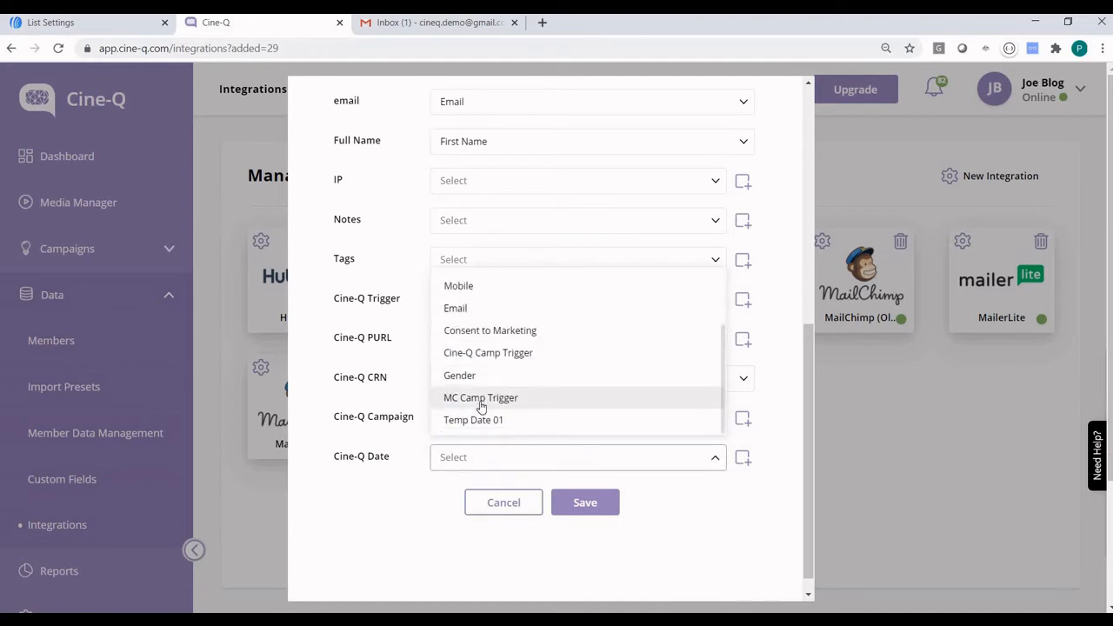
left_click(495, 421)
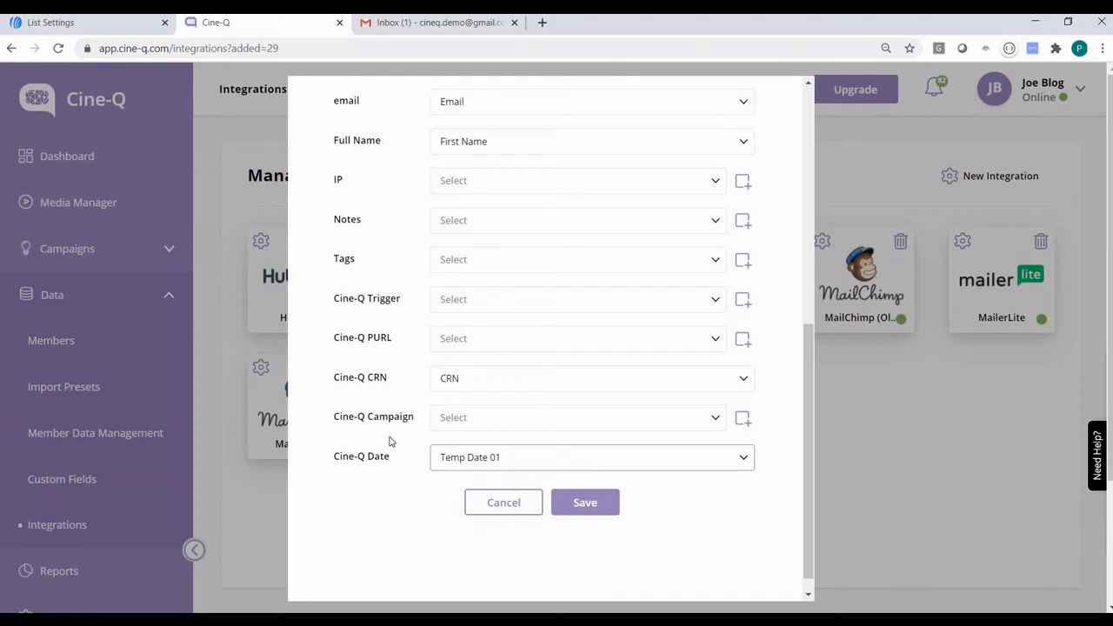
scroll(389, 442, "up", 2)
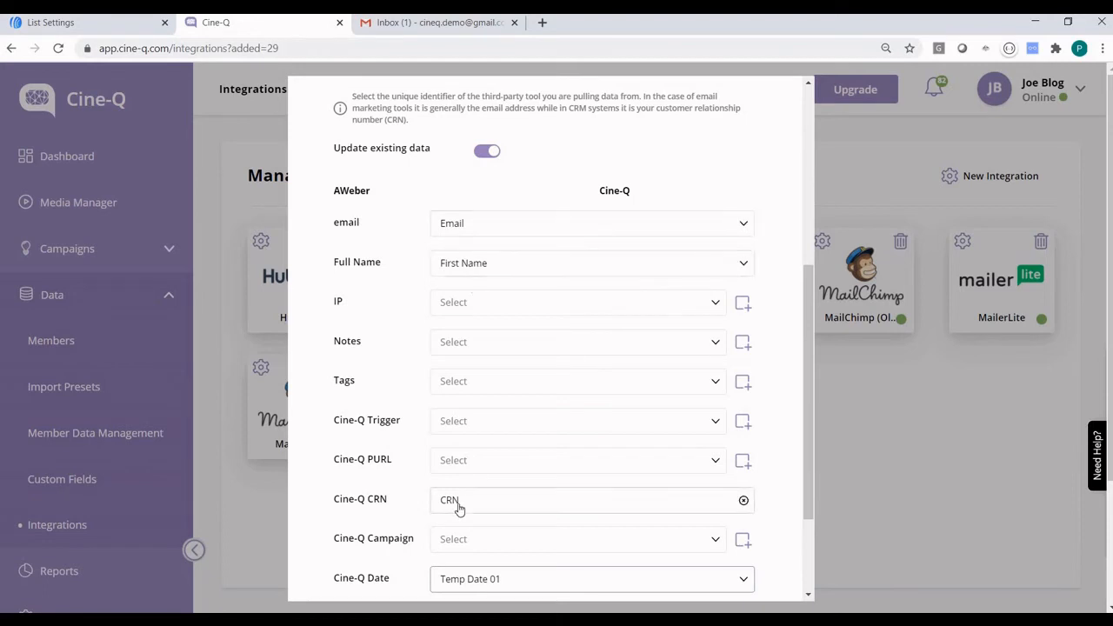
scroll(403, 488, "up", 6)
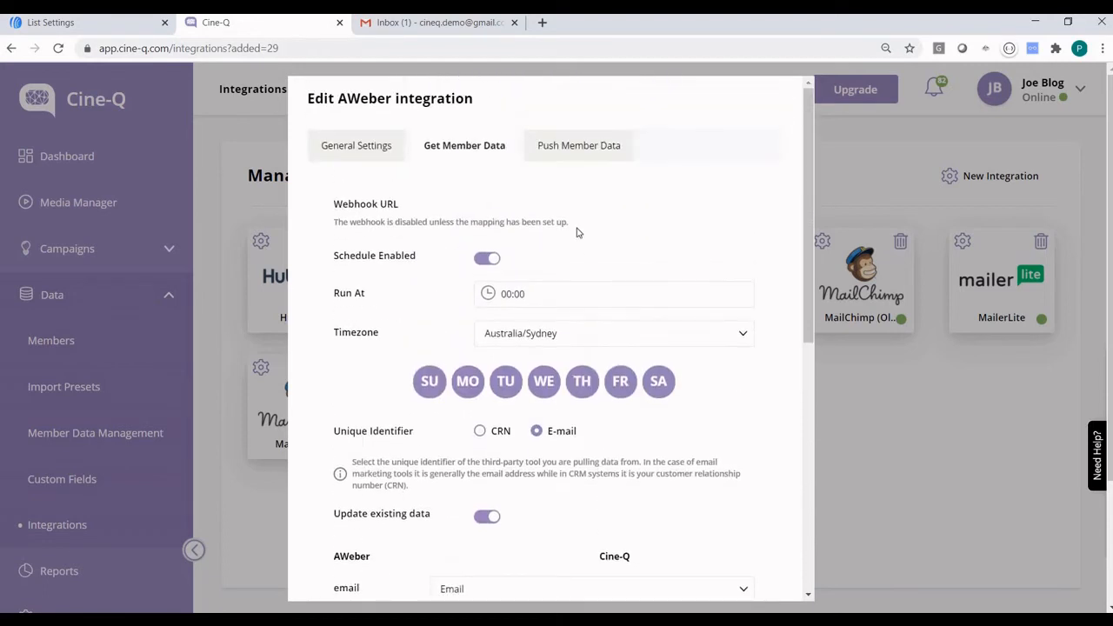
On Push Member Data, send CRN to the AWeber Cine-Q CRN field.
left_click(579, 146)
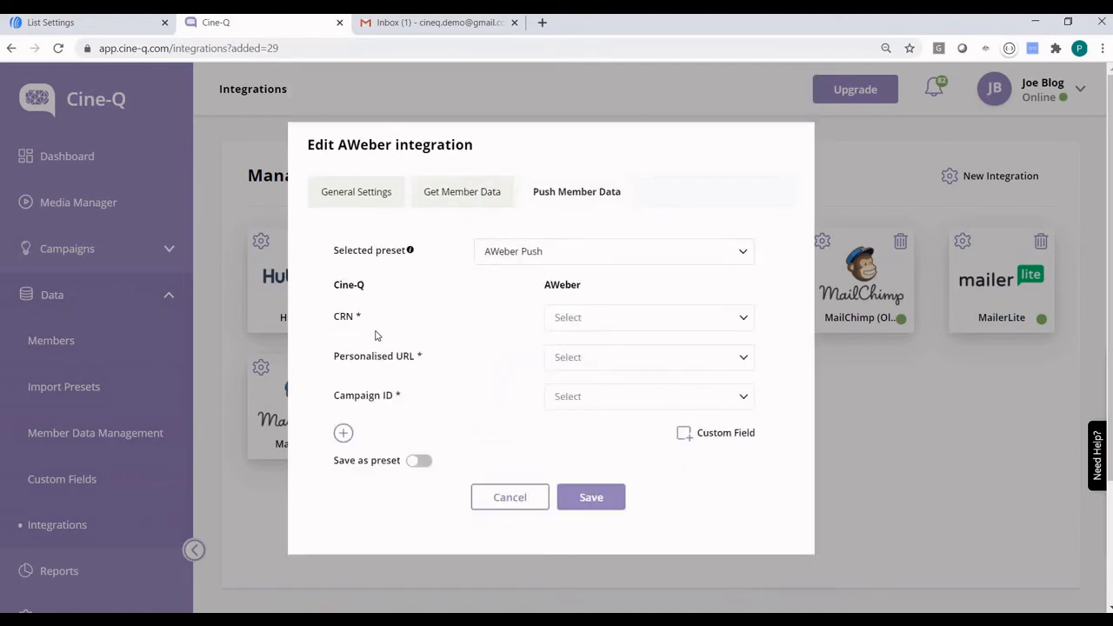
left_click(589, 321)
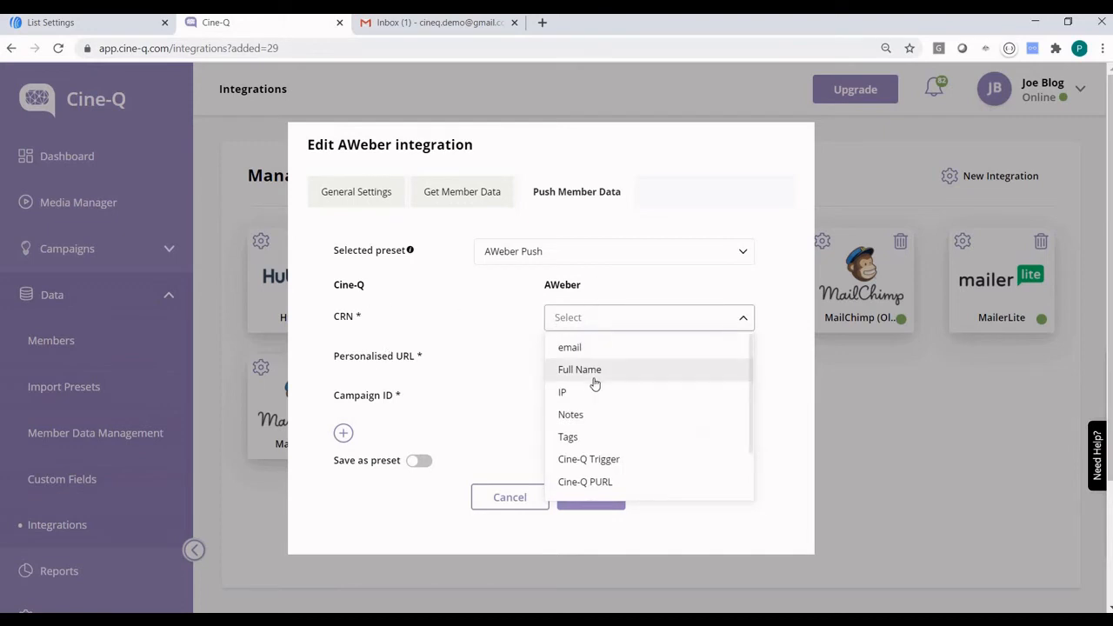
scroll(622, 429, "down", 2)
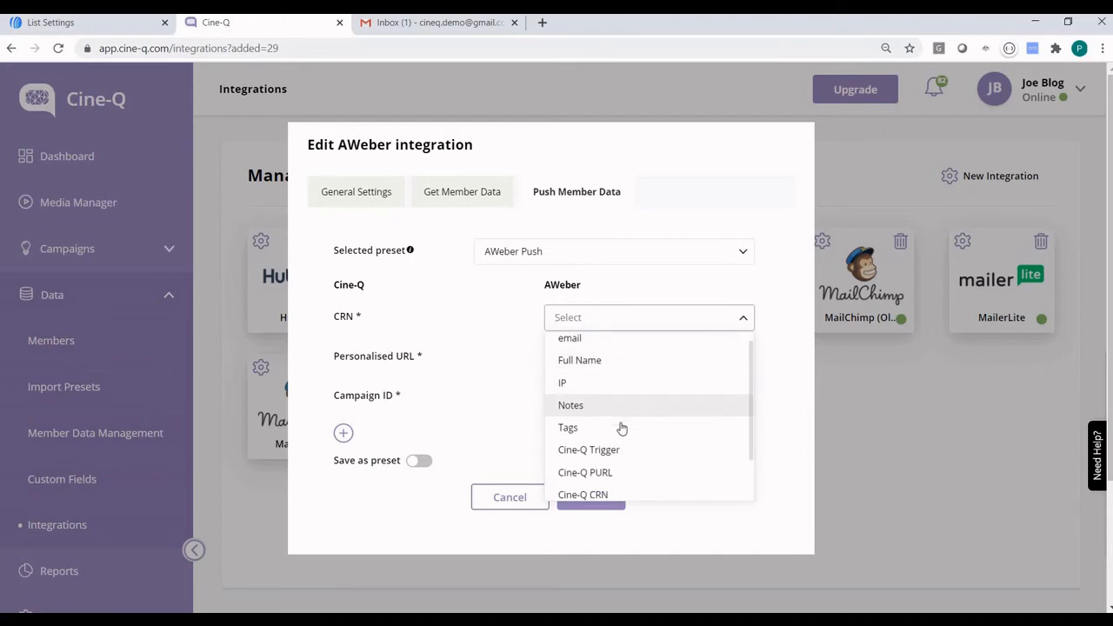
left_click(582, 441)
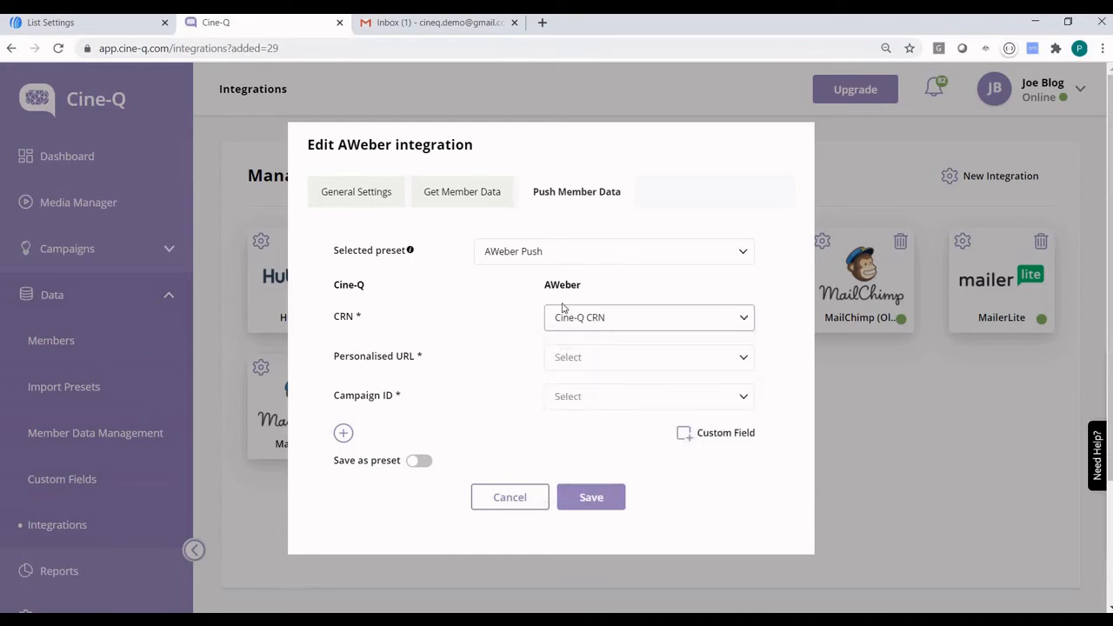
Map Personalised URL to Cine-Q PURL and Campaign ID to Tags, then save the integration.
left_click(594, 361)
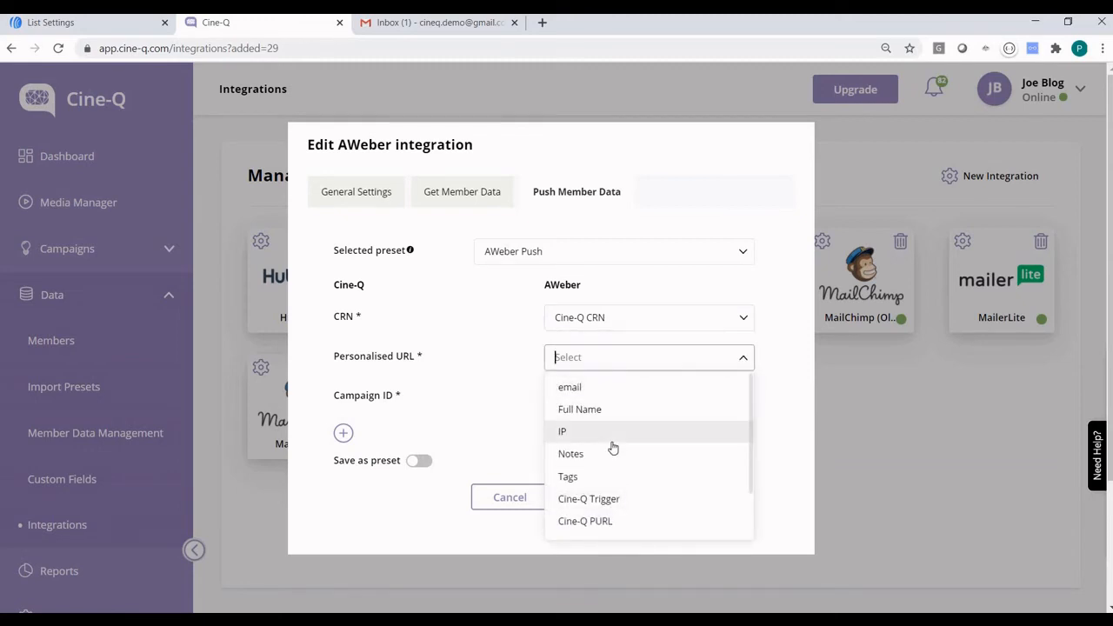
scroll(574, 486, "down", 1)
left_click(585, 483)
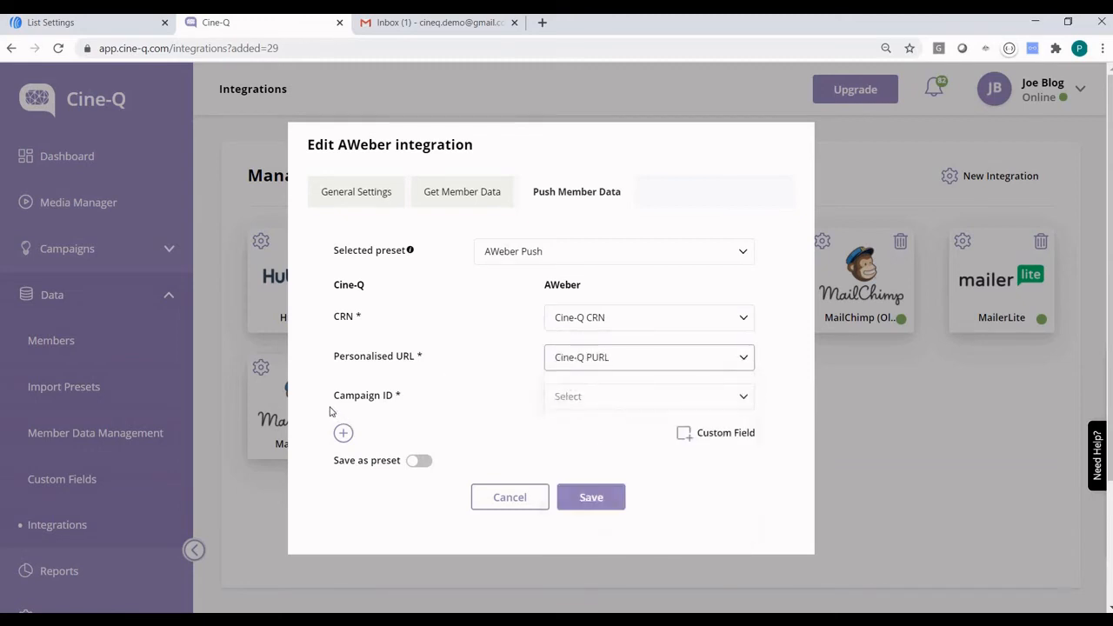
left_click(594, 405)
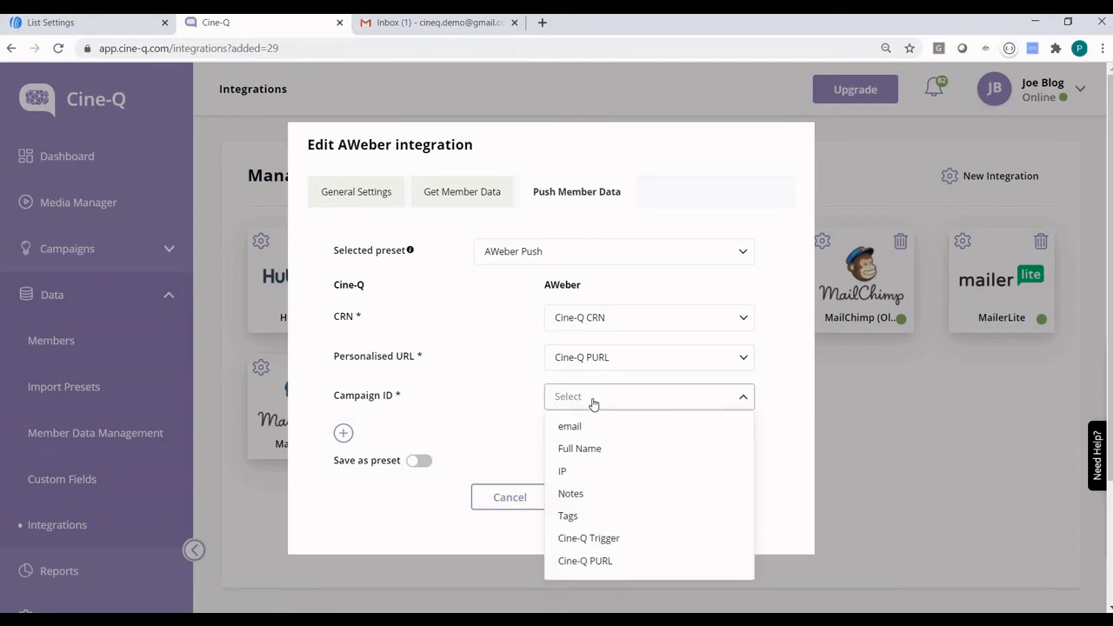
left_click(595, 516)
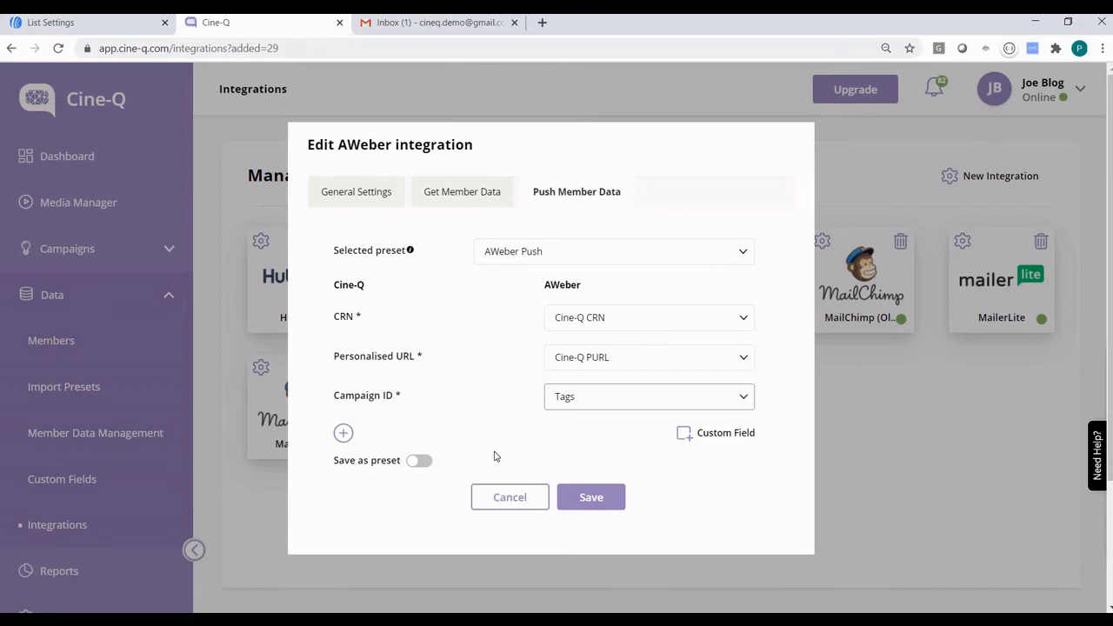
left_click(586, 500)
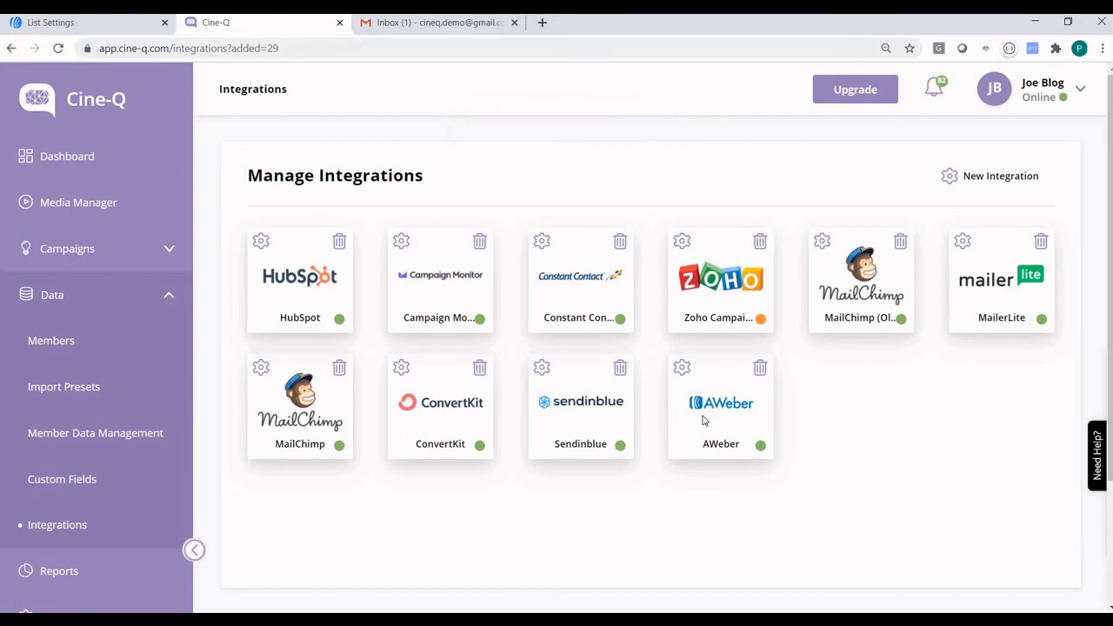
On the Demo AWeber campaign's Executions tab, add and save AWeber as an integration.
left_click(97, 258)
left_click(87, 297)
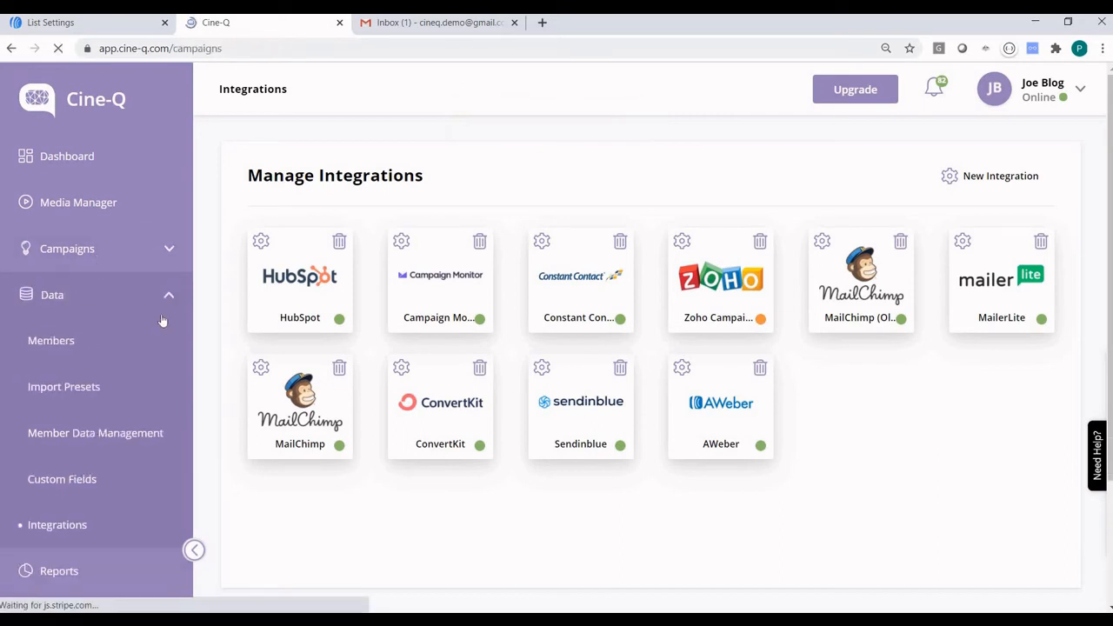
left_click(372, 373)
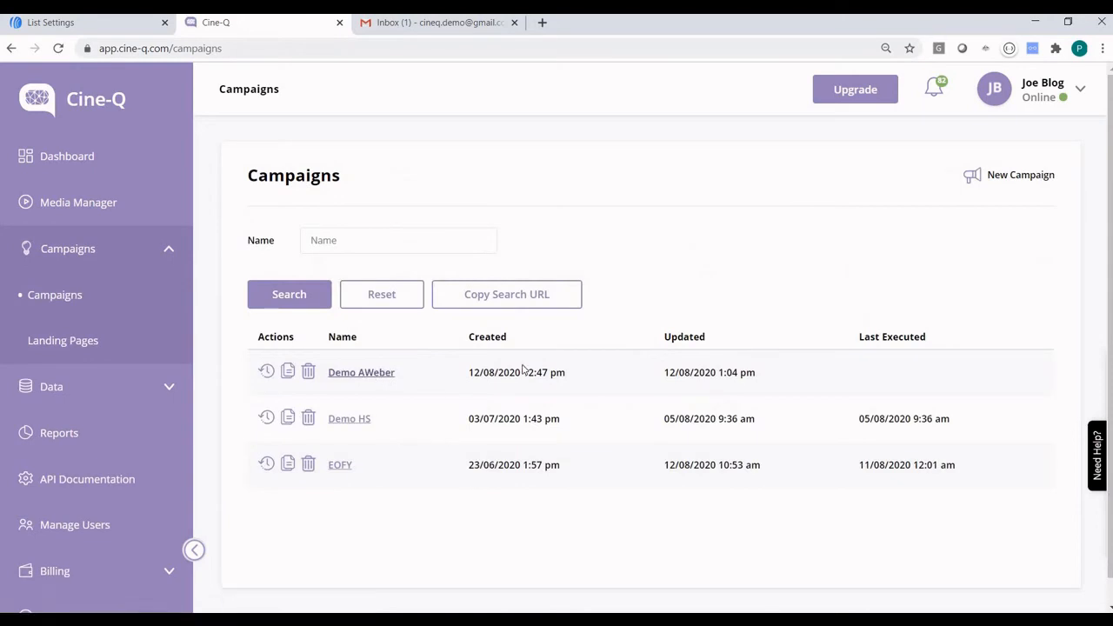
left_click(512, 171)
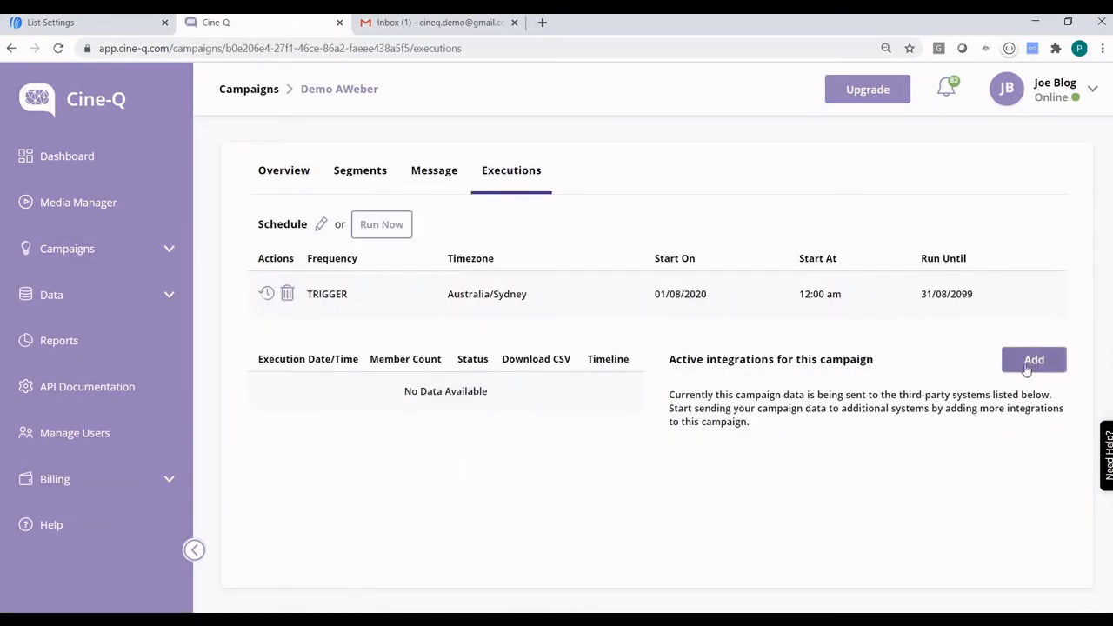
left_click(1040, 363)
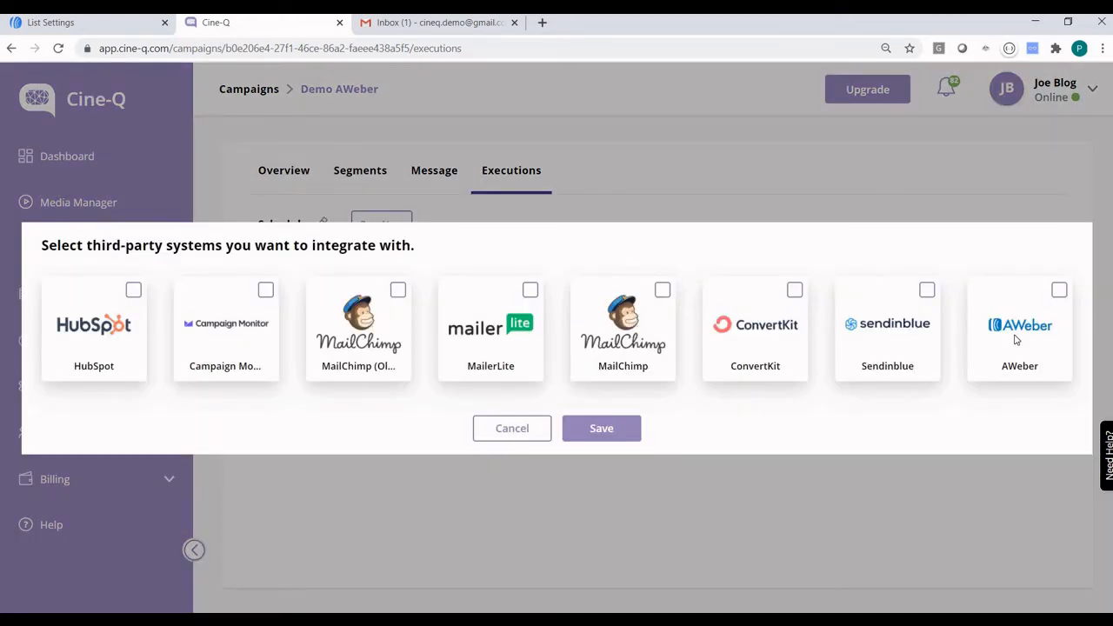
left_click(1057, 296)
left_click(598, 430)
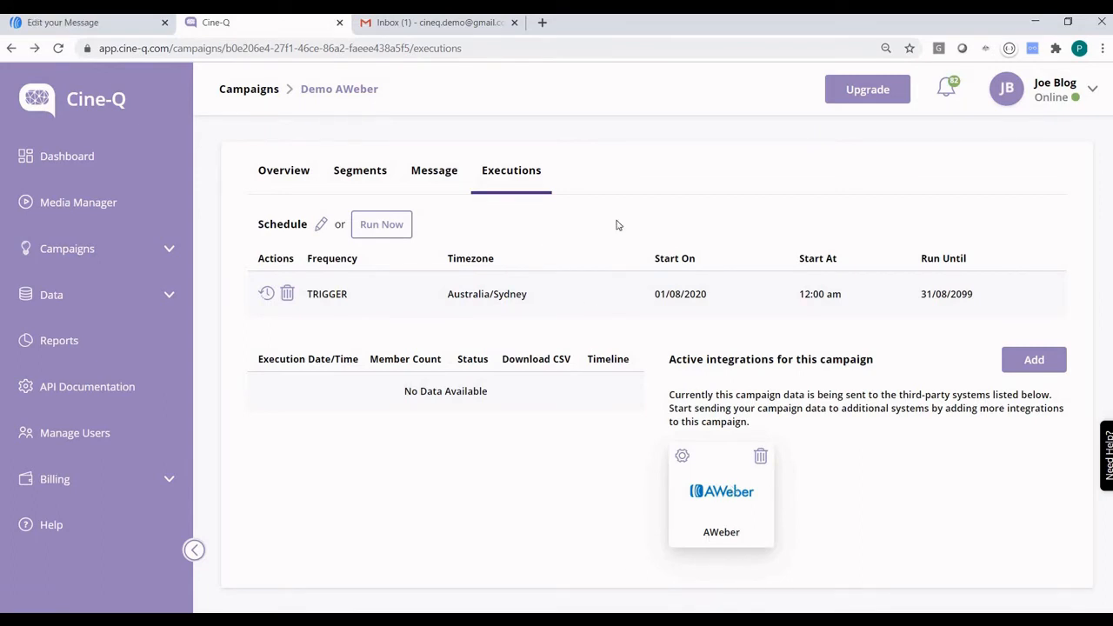
Copy the Demo AWeber campaign ID from the Cine-Q page address and exit the AWeber message editor.
left_click(415, 50)
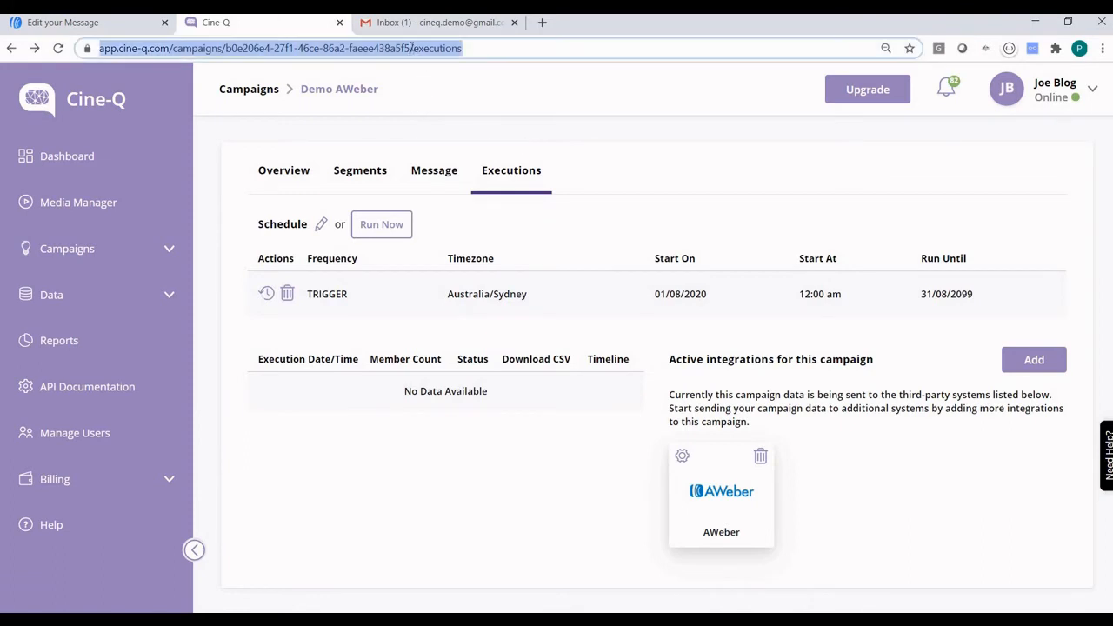
left_click(444, 49)
left_click_drag(443, 49, 257, 48)
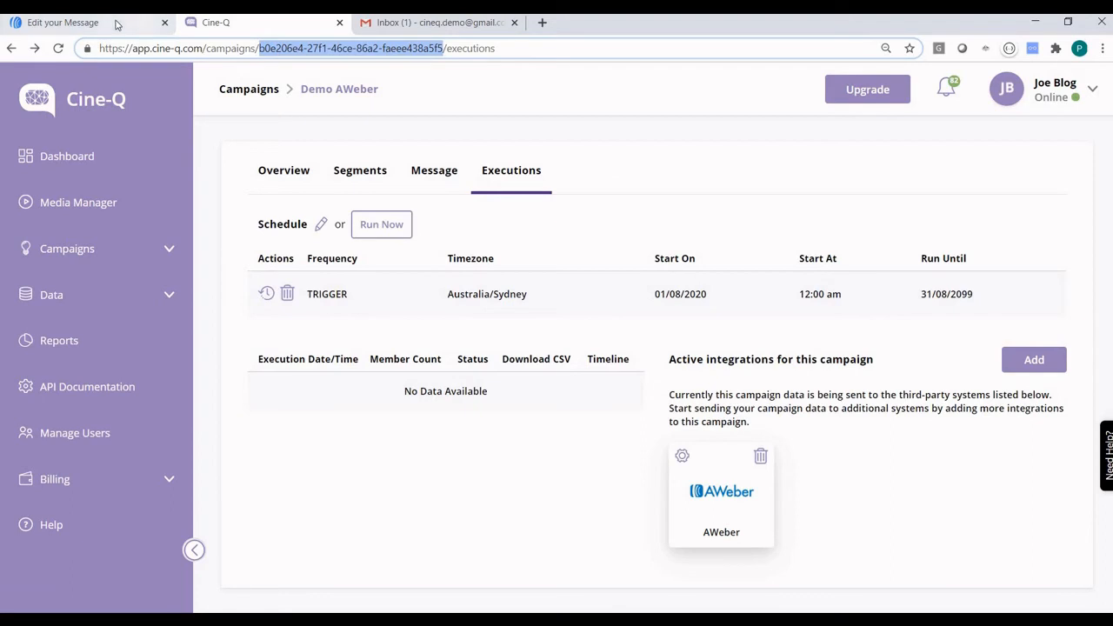
left_click(122, 23)
left_click(1072, 600)
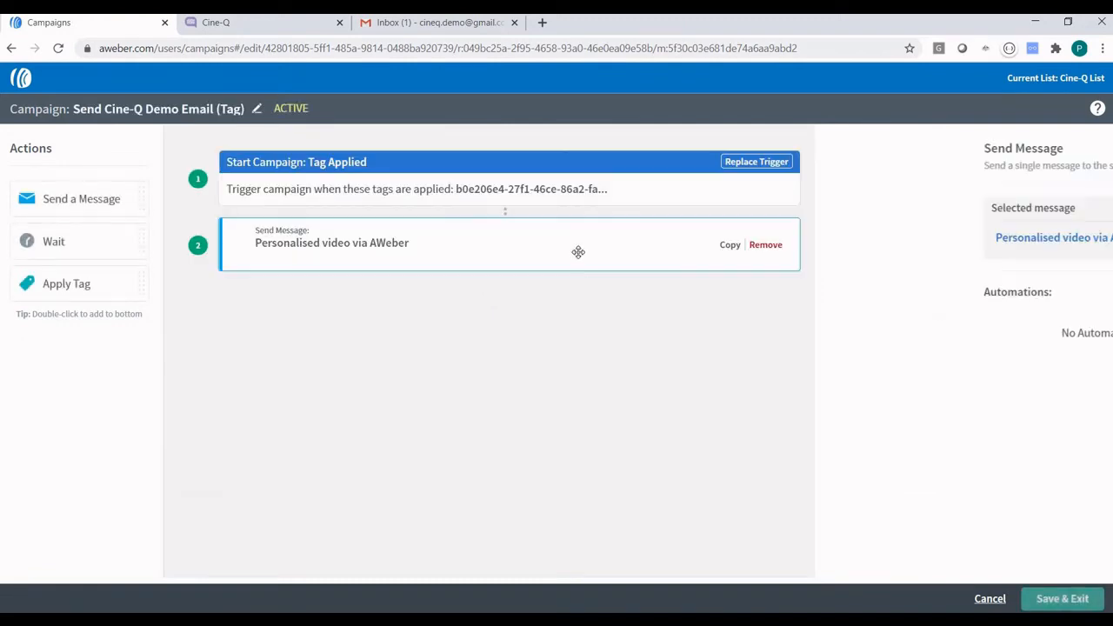
Replace the Tag Applied trigger's tag with the pasted campaign ID and save the AWeber campaign.
left_click(672, 182)
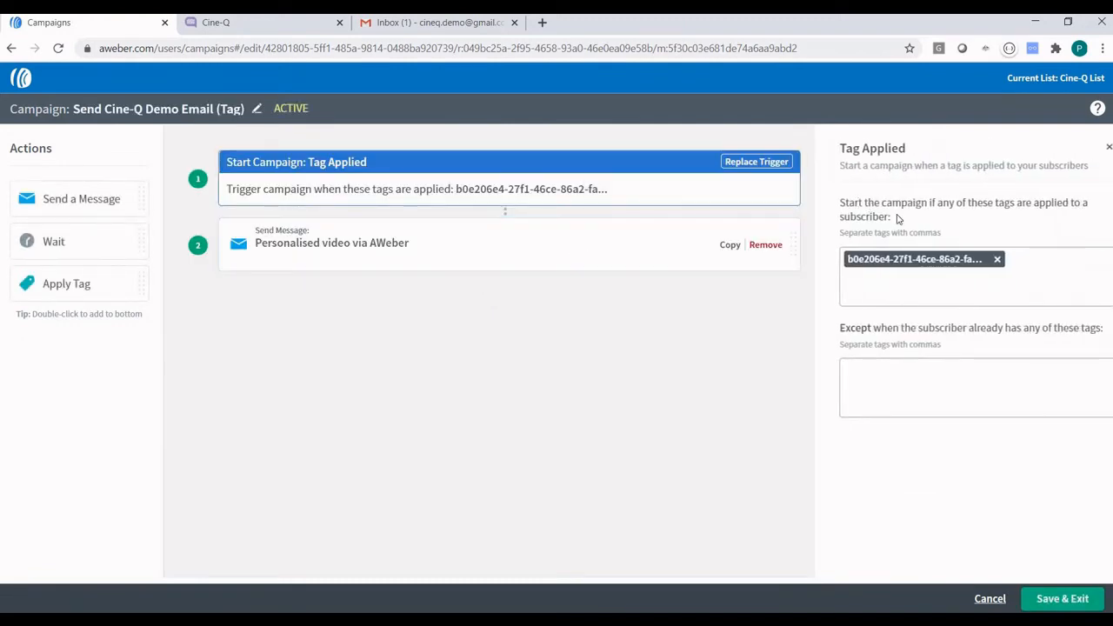
left_click(987, 259)
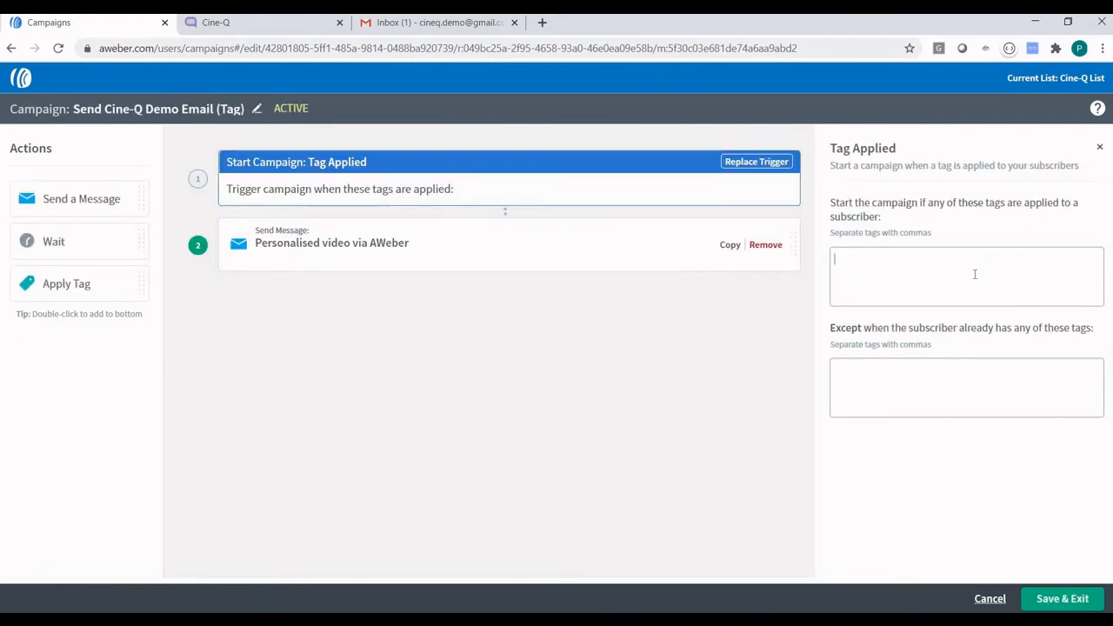
type("f1-46ce-86a2-faeee438a5f5")
key("Return")
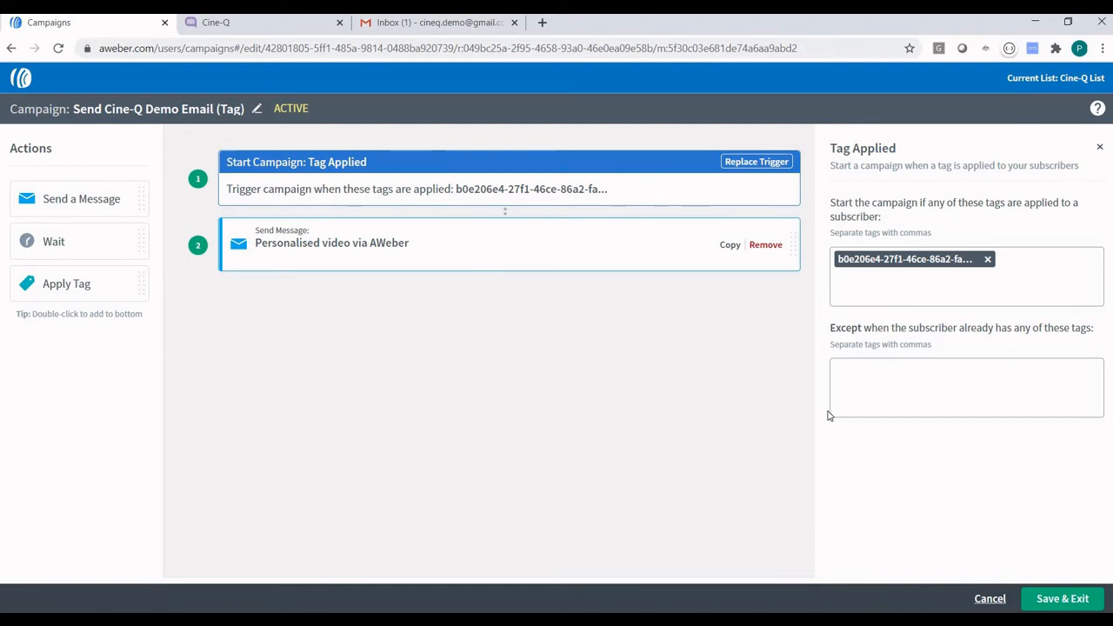
left_click(1068, 600)
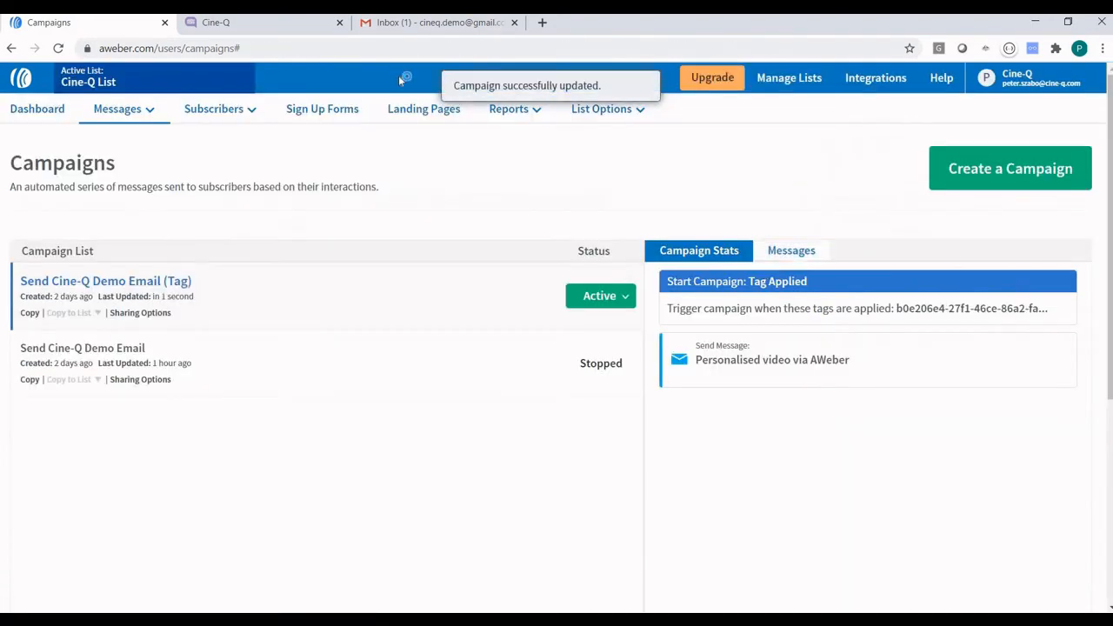
left_click(287, 26)
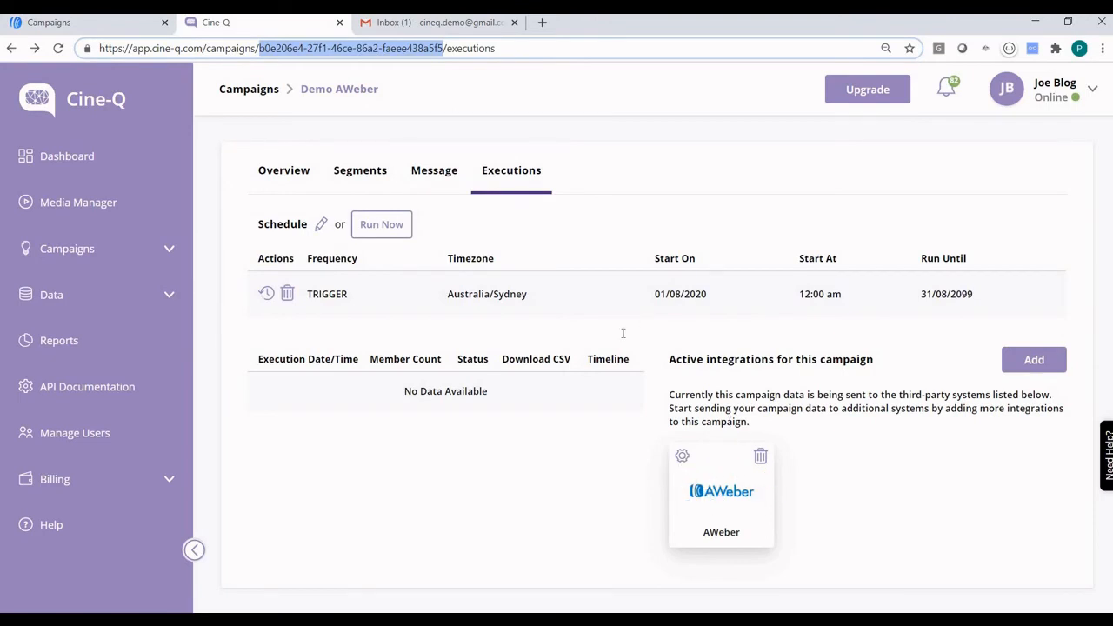
left_click(682, 456)
left_click(559, 222)
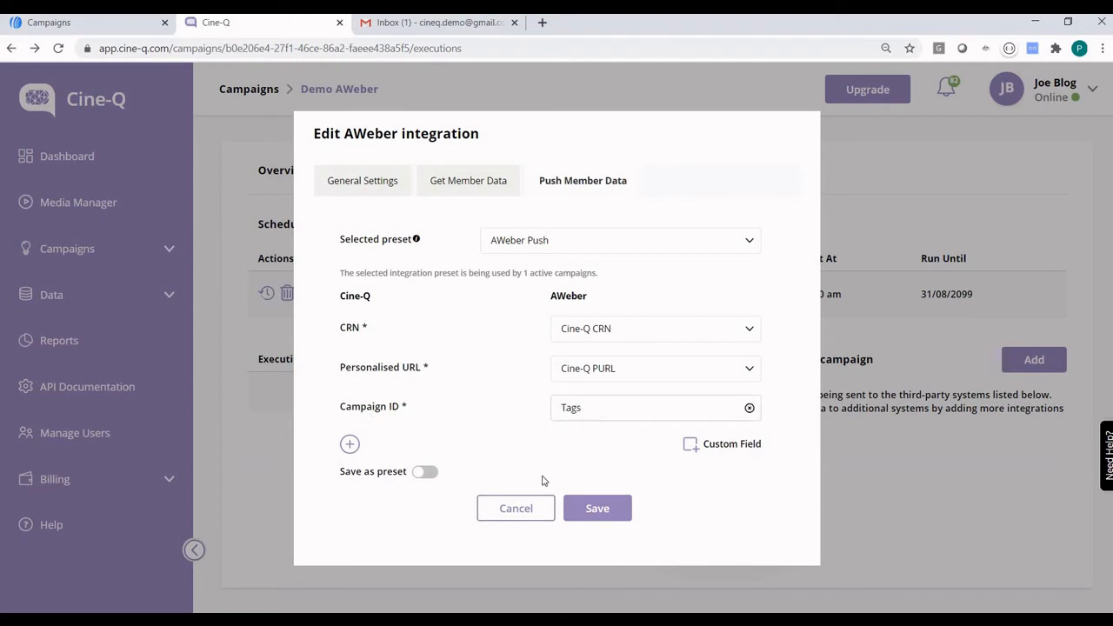
left_click(518, 515)
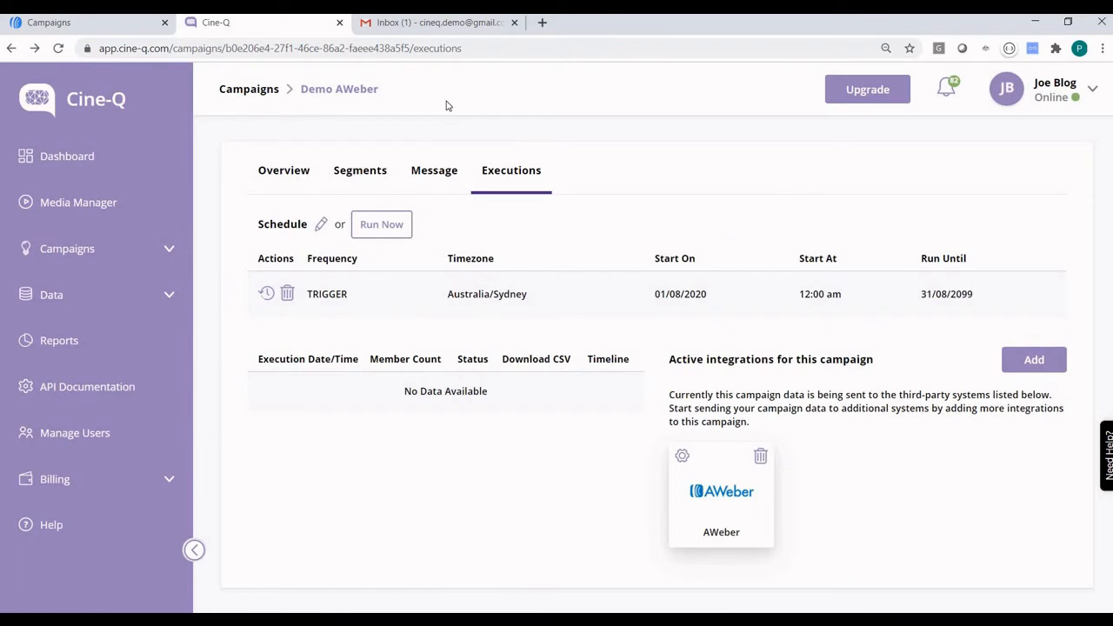
Start adding one AWeber subscriber and enter the test subscriber's name and e-mail address.
left_click(87, 26)
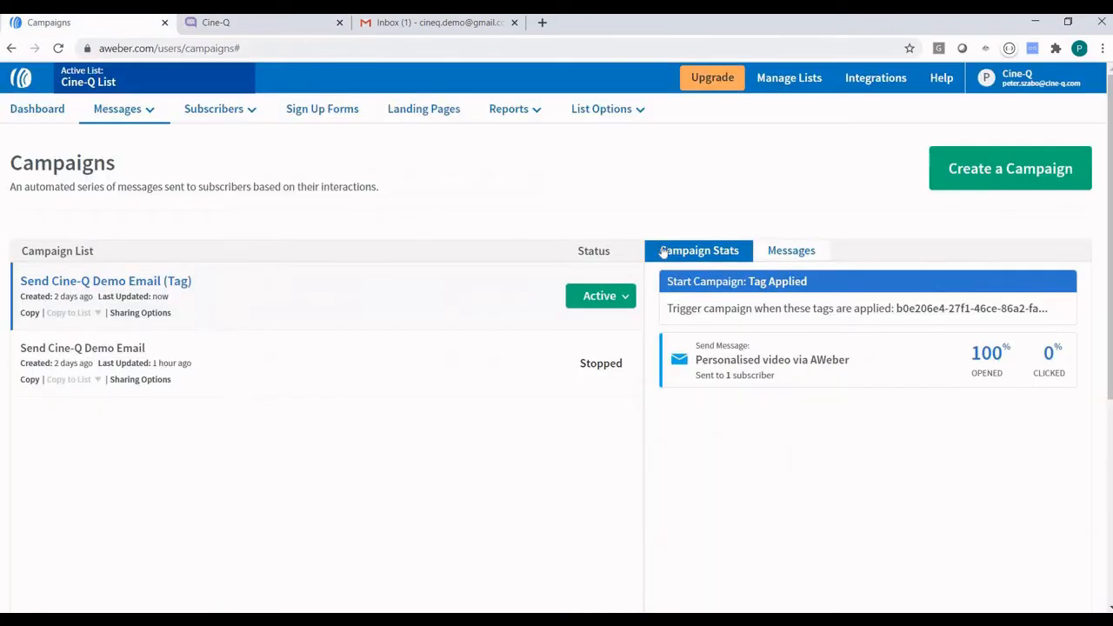
left_click(254, 112)
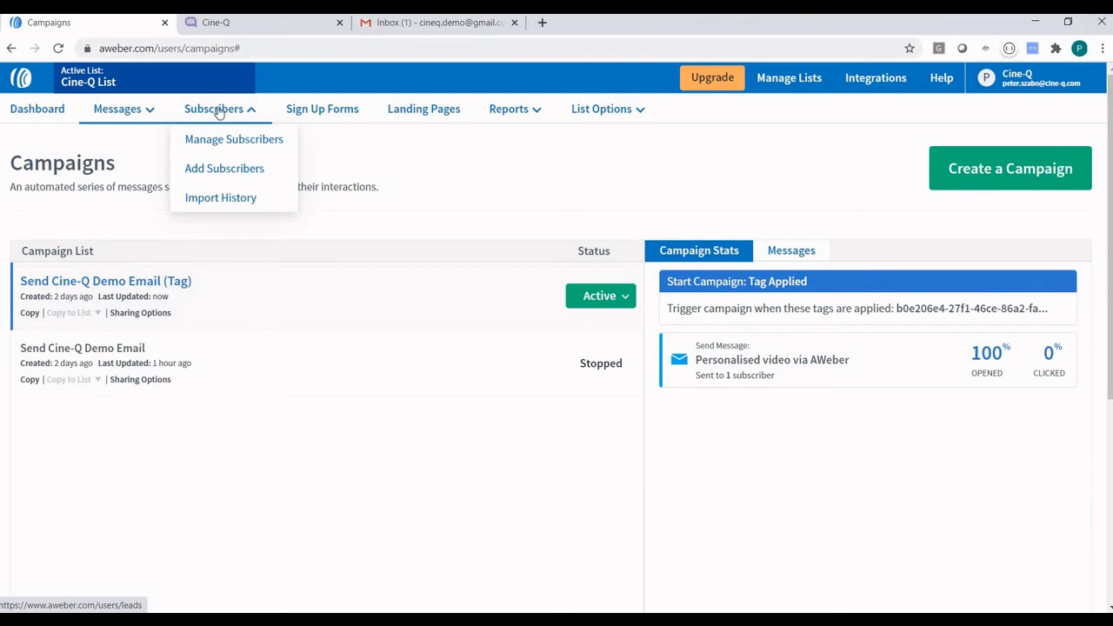
left_click(228, 168)
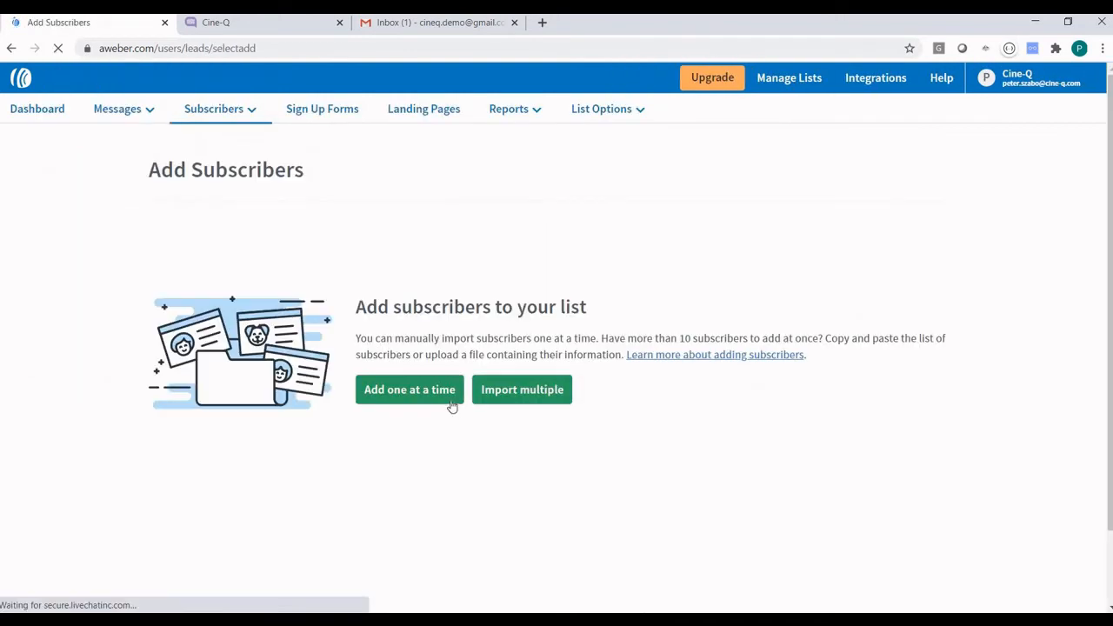
left_click(430, 393)
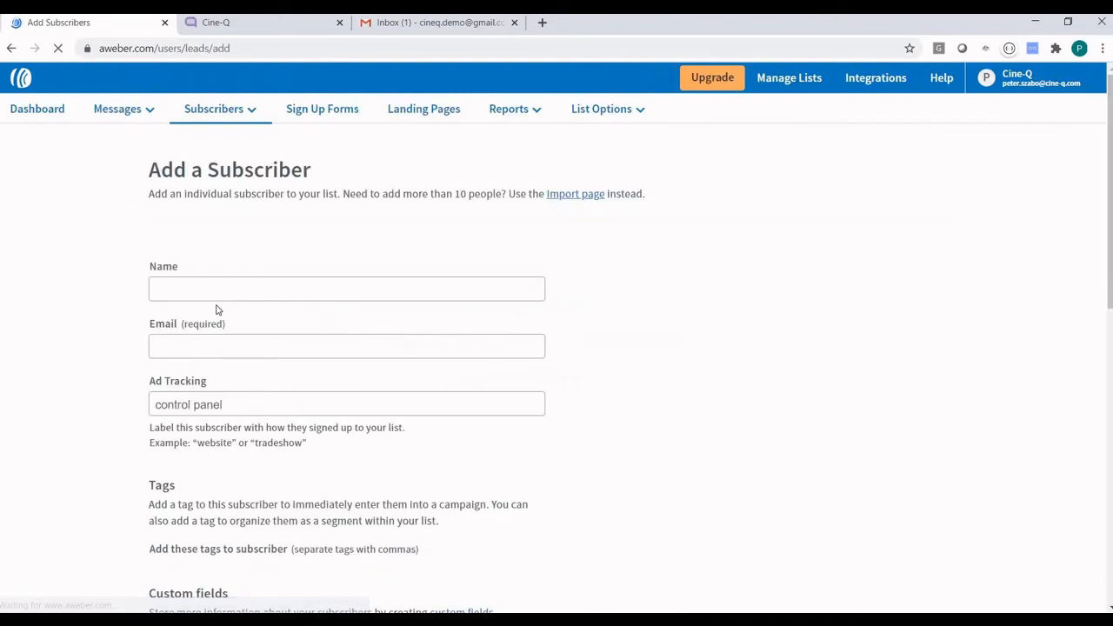
scroll(215, 289, "down", 2)
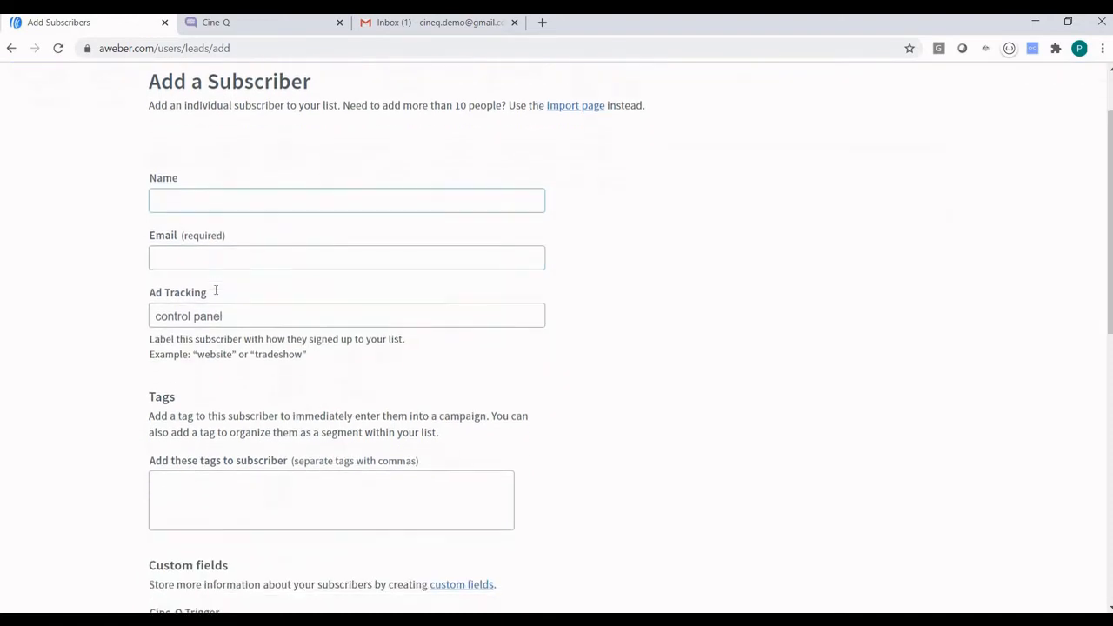
type("Petp")
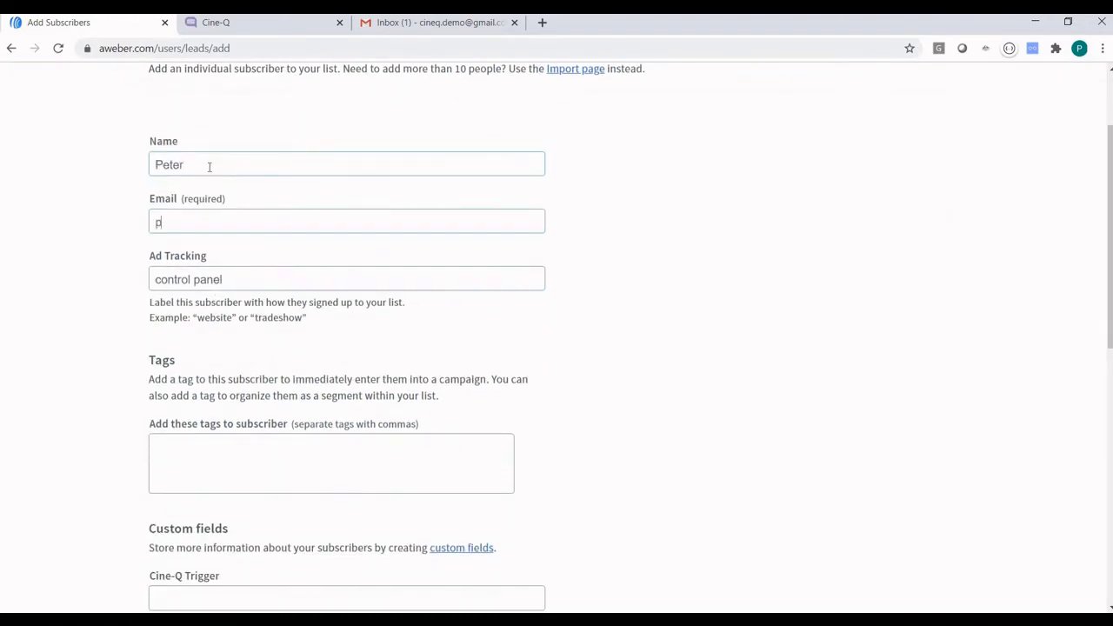
key("BackSpace")
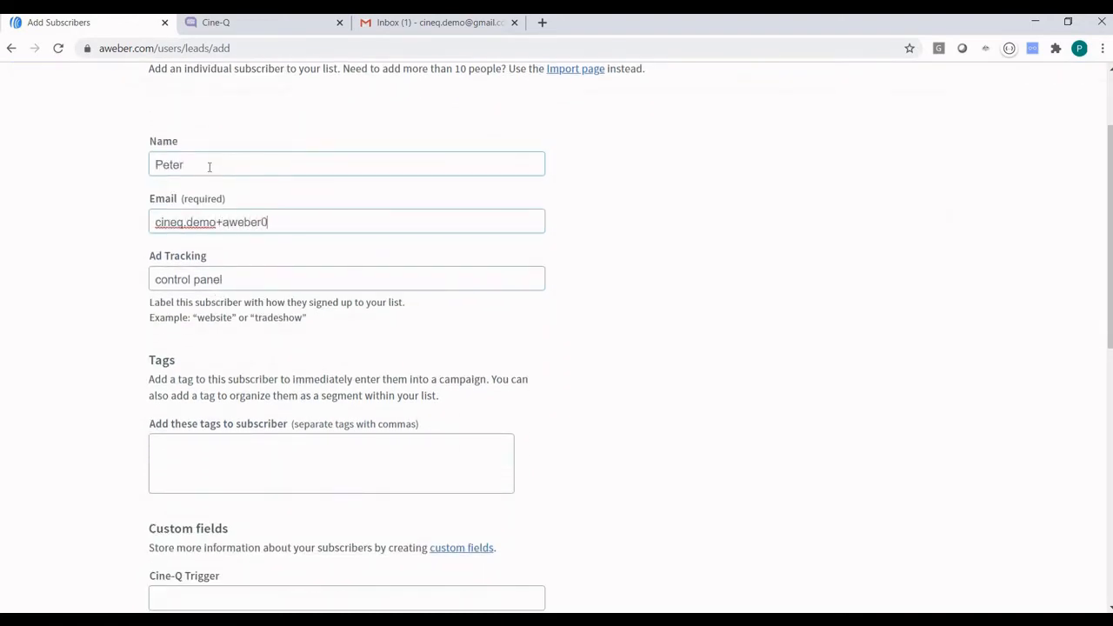
Clear Ad Tracking and fill Cine-Q CRN 88 and Cine-Q Date 2020-09-11.
key("Tab")
key("BackSpace")
scroll(243, 167, "down", 5)
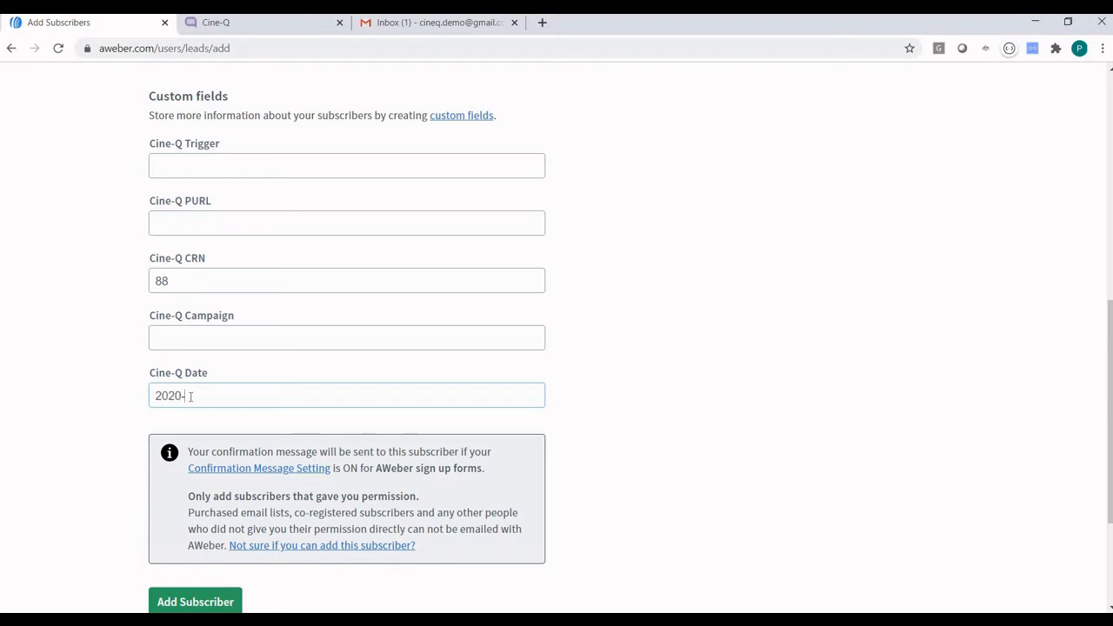
type("11")
left_click(214, 161)
left_click(215, 21)
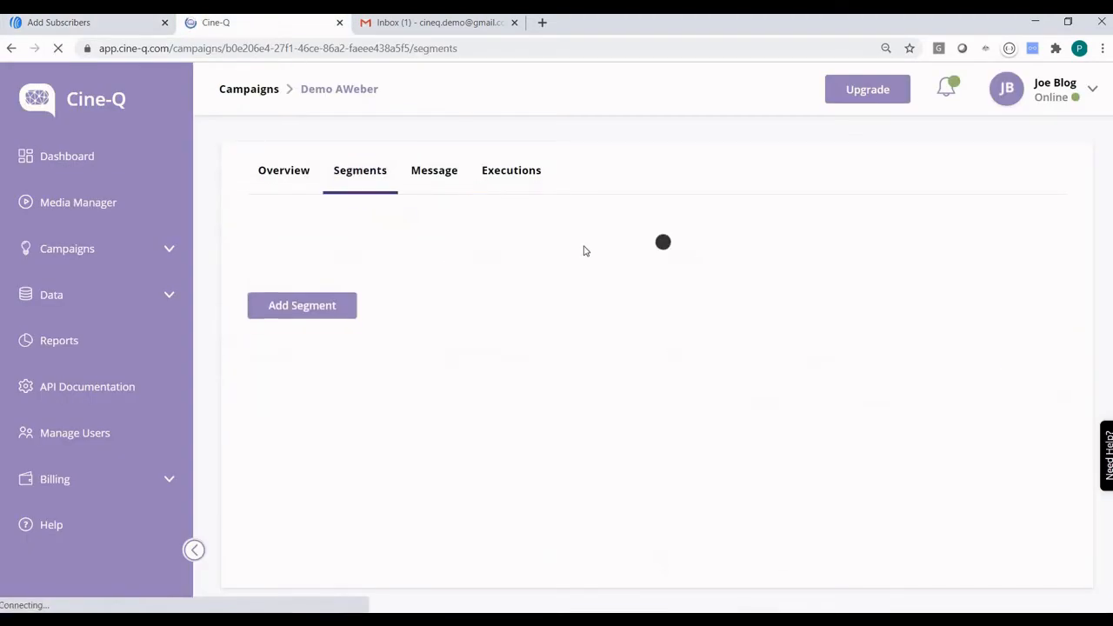
Copy the segment trigger value 'Send me AWeber demo' into AWeber's Cine-Q Trigger field.
left_click(553, 259)
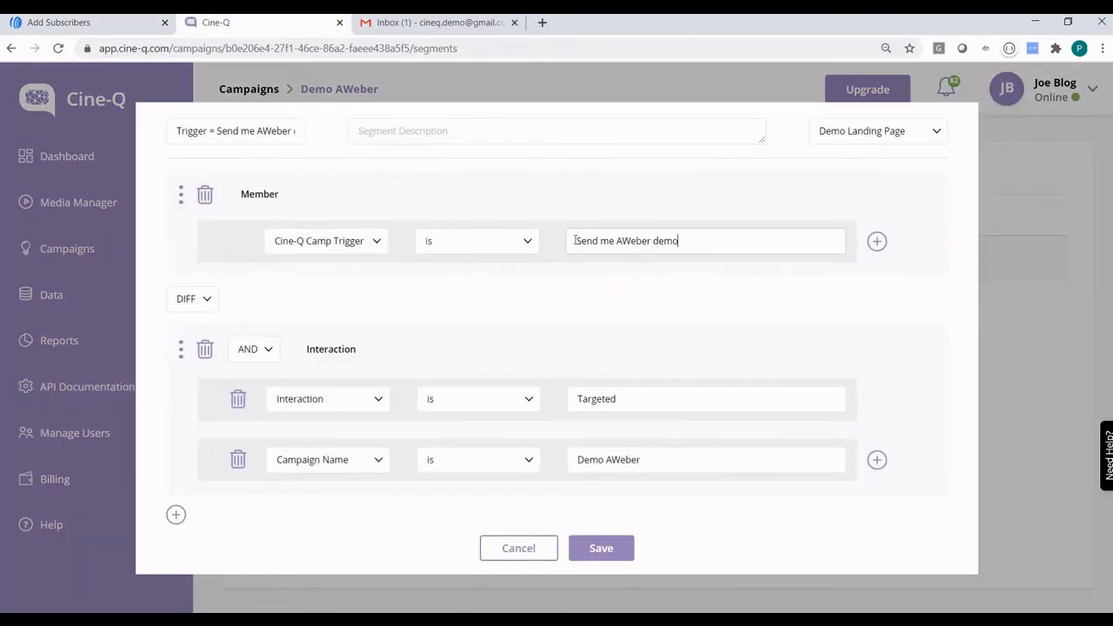
left_click_drag(575, 241, 584, 266)
key("ctrl+c")
key("ctrl+shift+Tab")
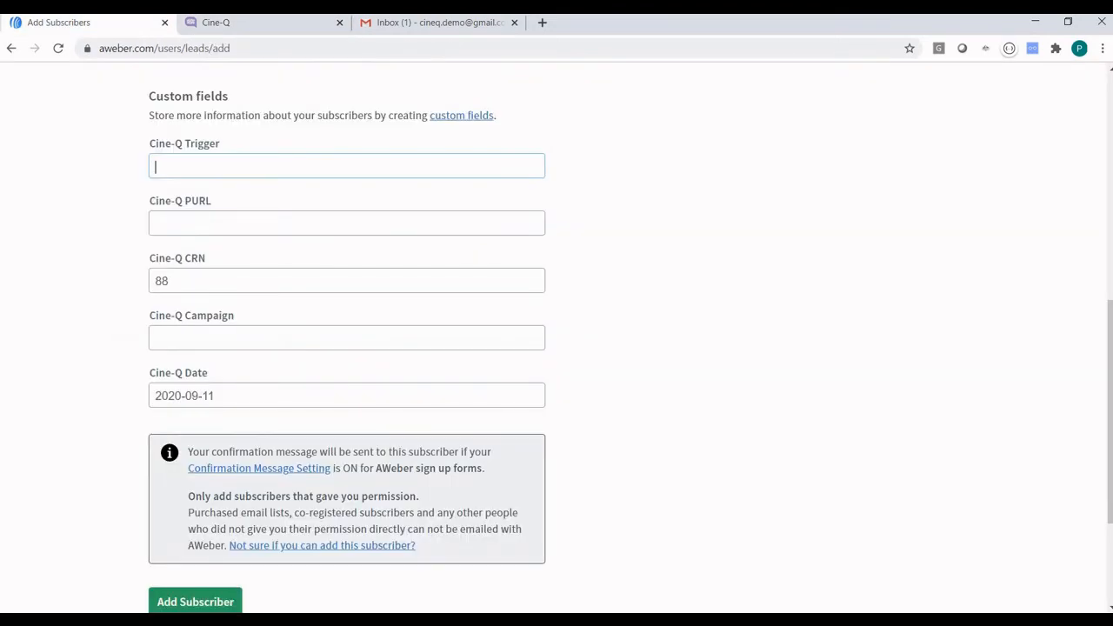
key("ctrl+v")
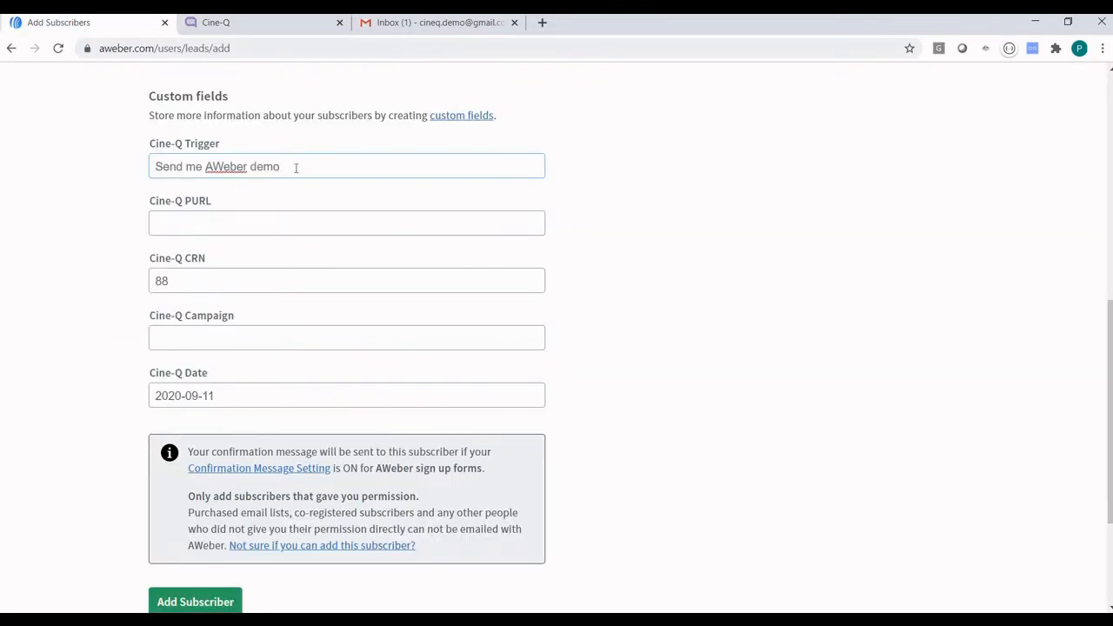
scroll(276, 132, "down", 1)
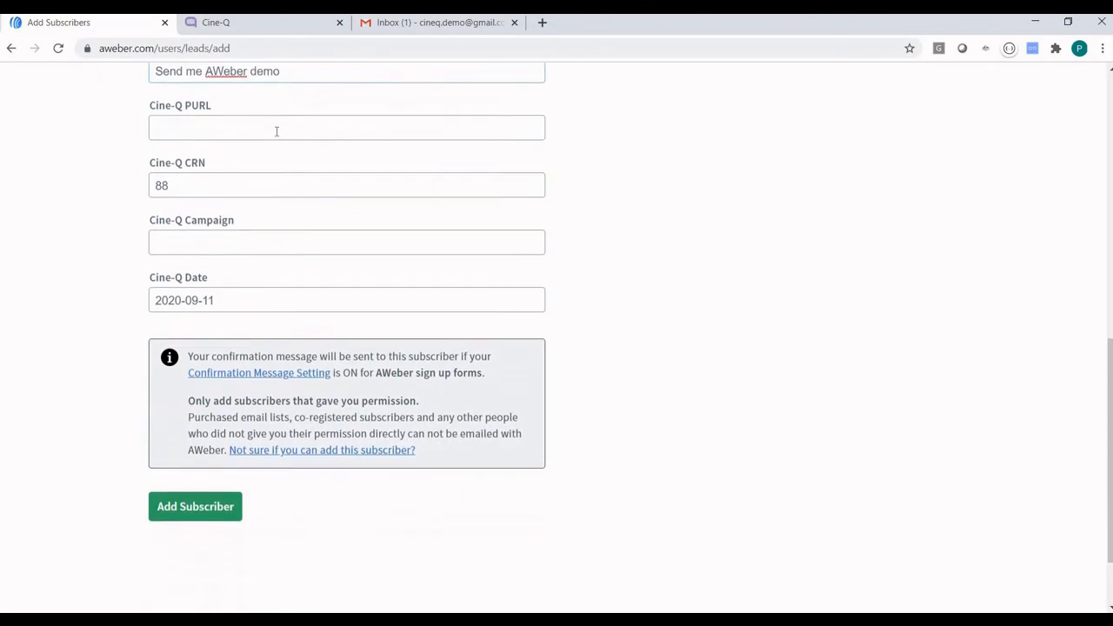
scroll(254, 139, "up", 1)
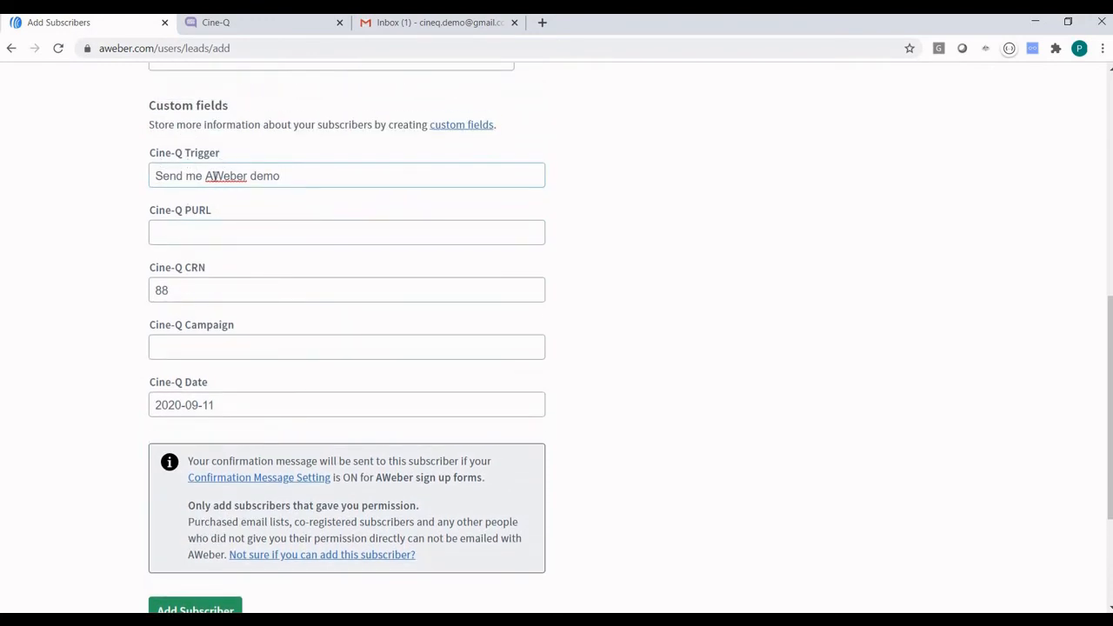
Close the Cine-Q segment editor and return to the AWeber subscriber form.
left_click(244, 26)
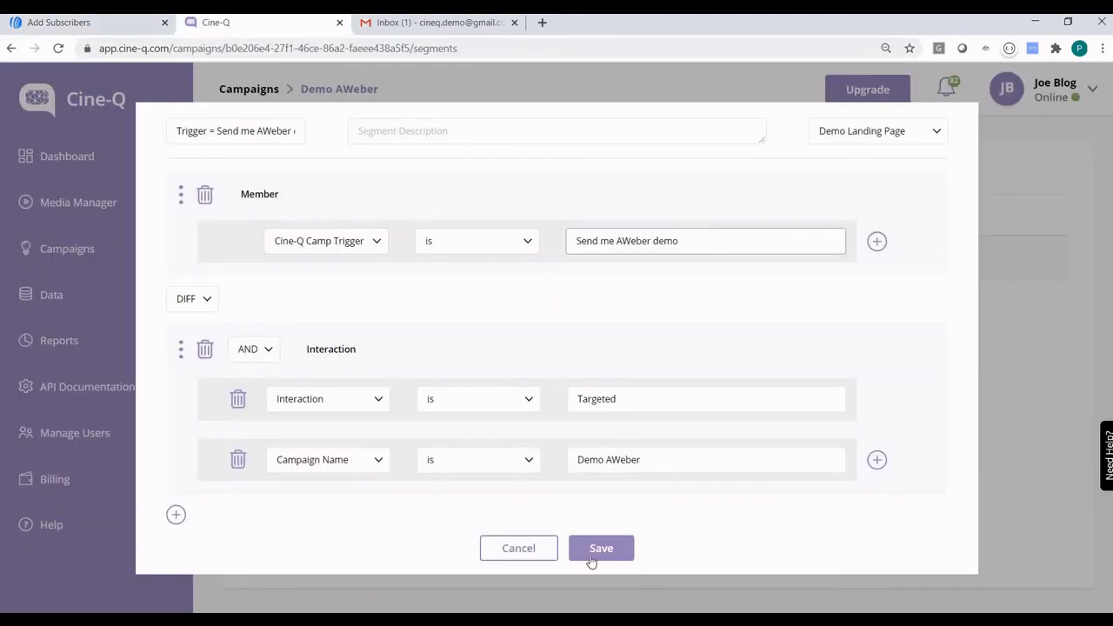
left_click(522, 549)
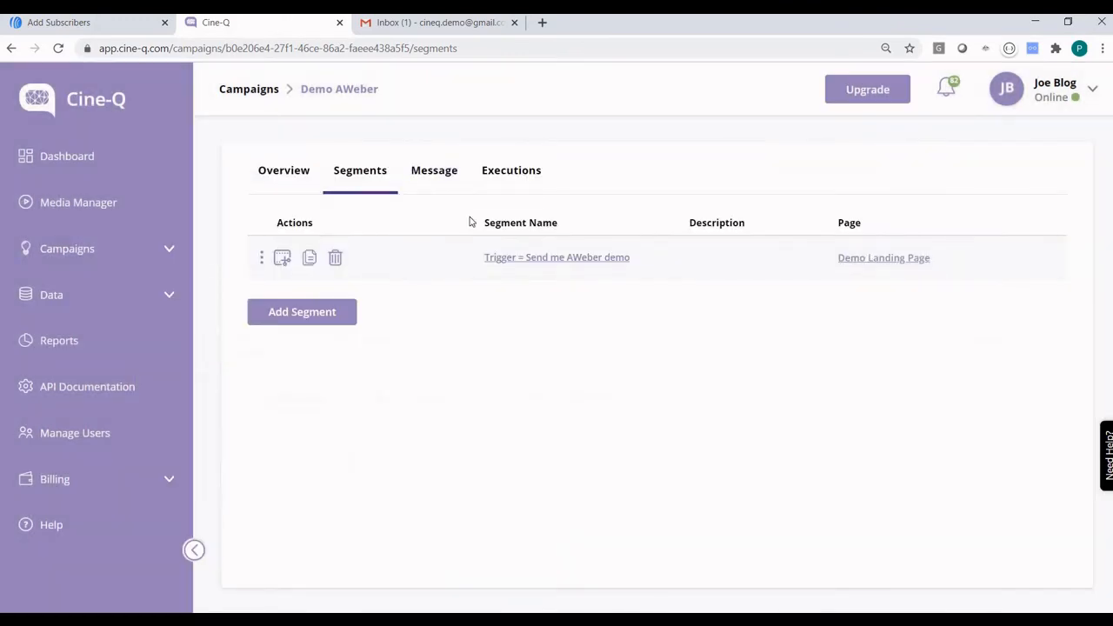
left_click(107, 32)
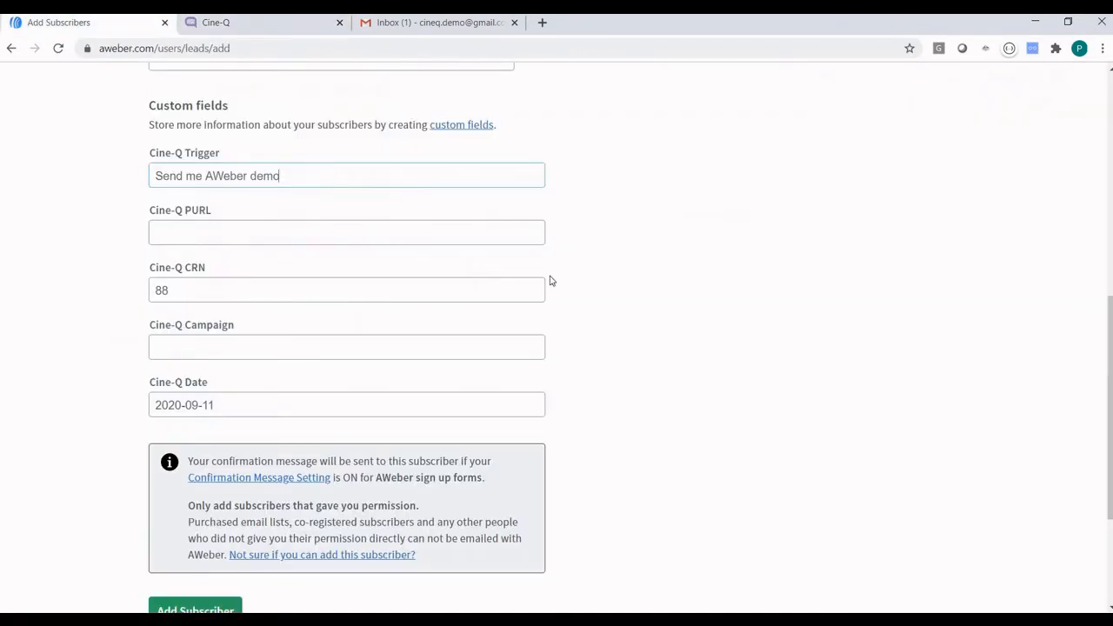
Submit the Add a Subscriber form, adding the test subscriber to the Cine-Q List.
scroll(574, 288, "up", 3)
scroll(576, 288, "up", 2)
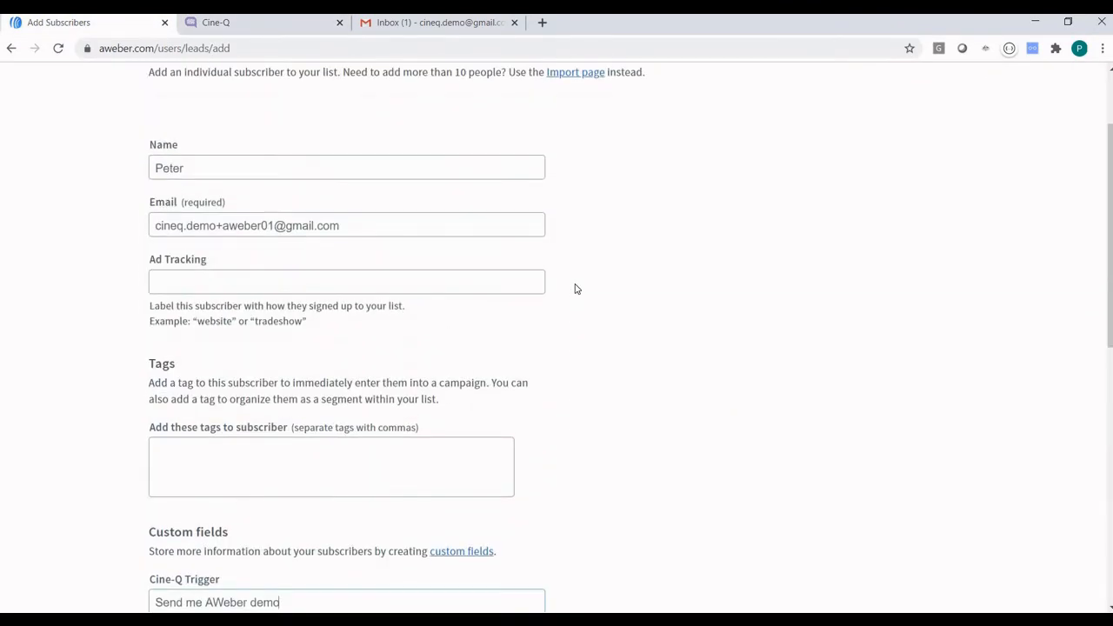
scroll(577, 288, "down", 6)
left_click(189, 492)
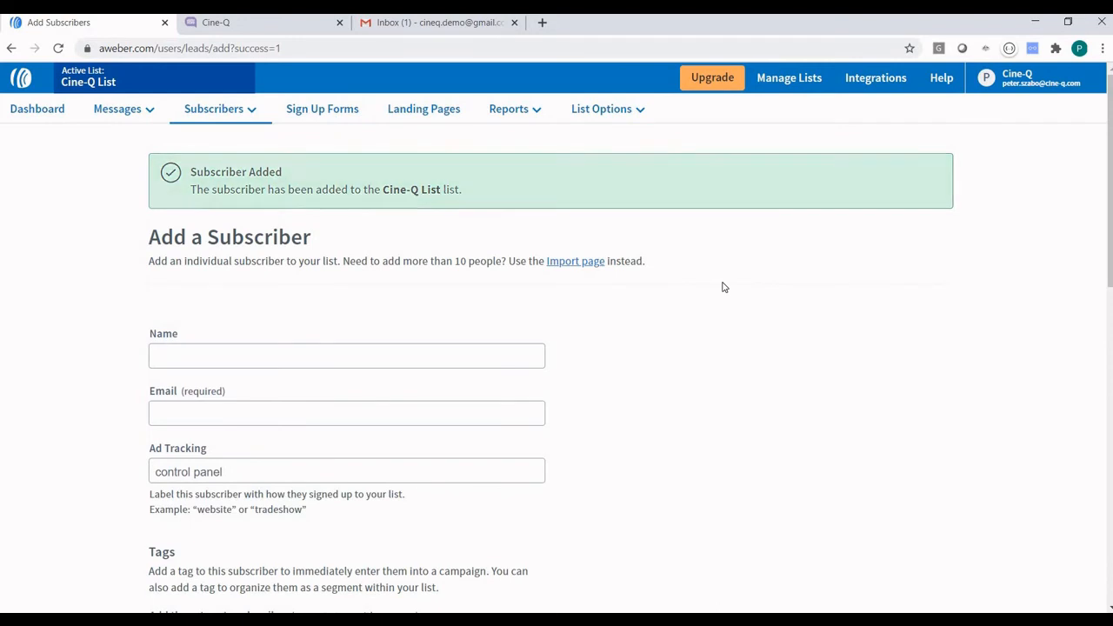
left_click(476, 23)
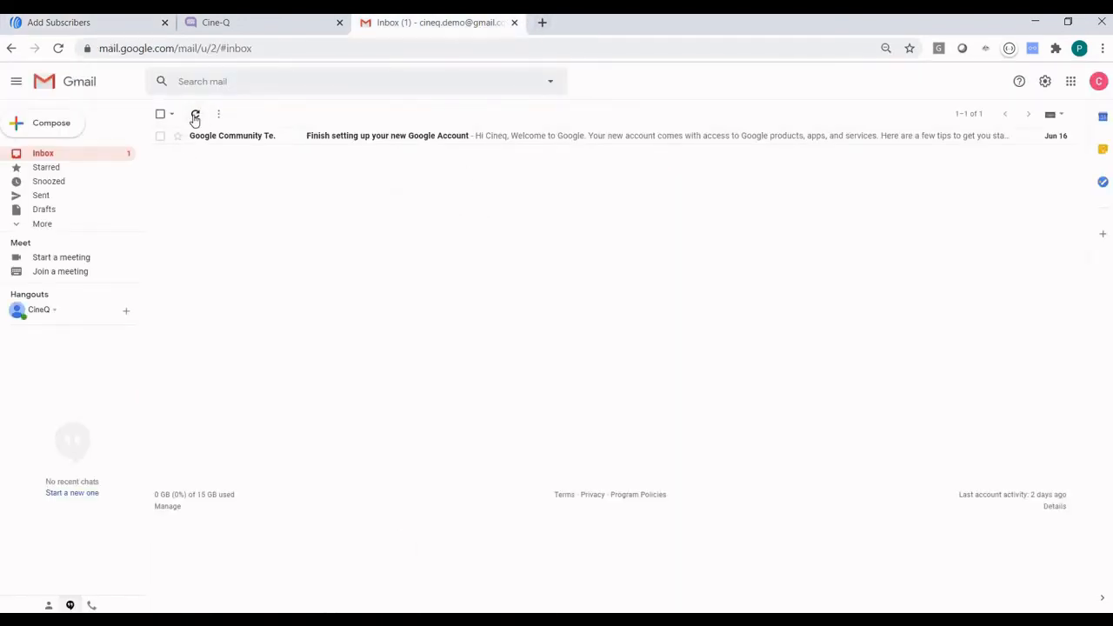
Refresh Gmail, open 'Confirm your subscription' and confirm it, then go back to Cine-Q.
left_click(195, 113)
left_click(514, 137)
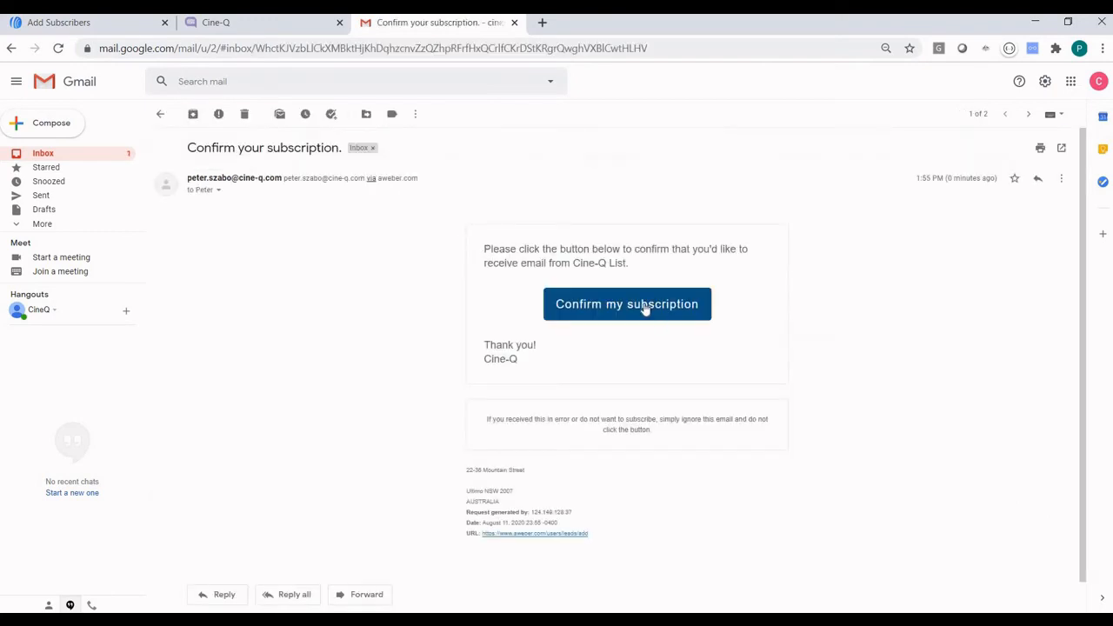
left_click(645, 309)
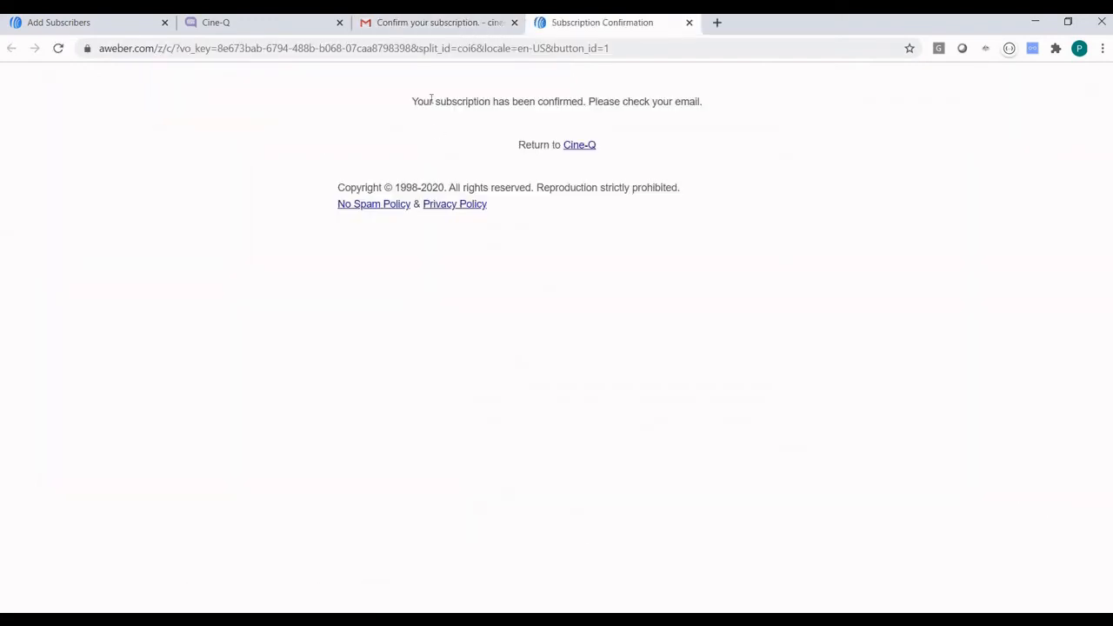
left_click(95, 30)
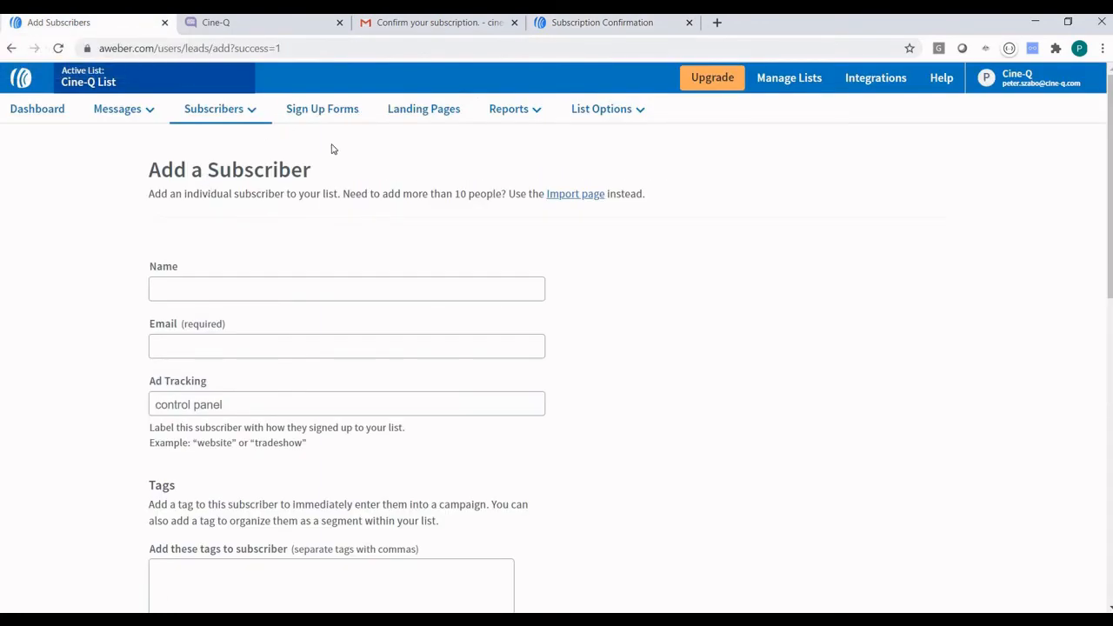
left_click(263, 23)
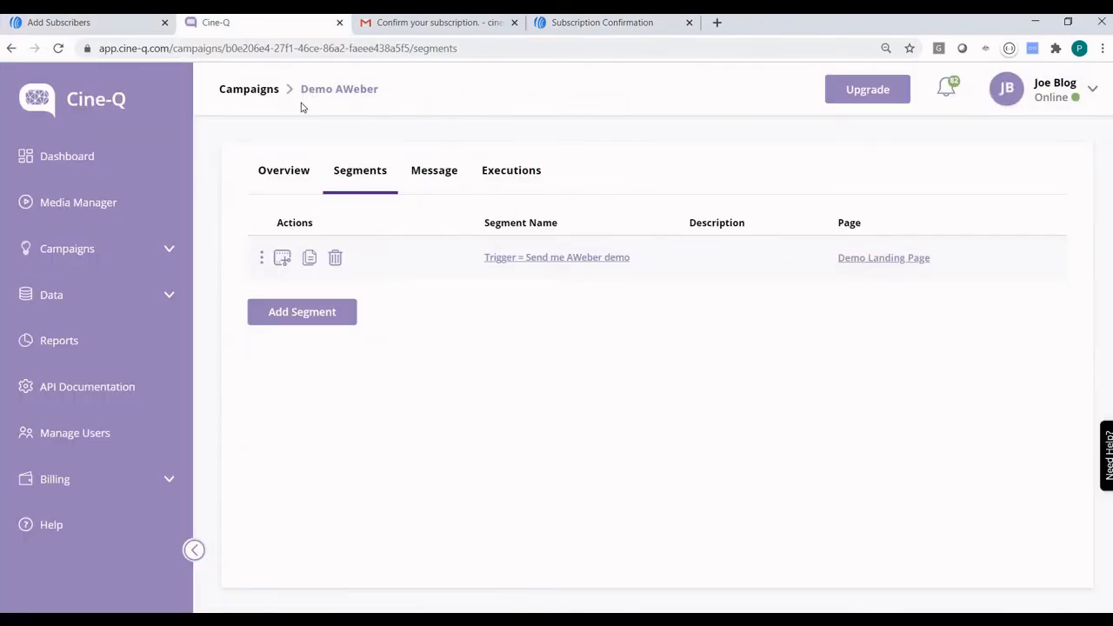
left_click(88, 295)
Run the AWeber integration's Get Member Data pull now and copy the webhook URL.
left_click(87, 524)
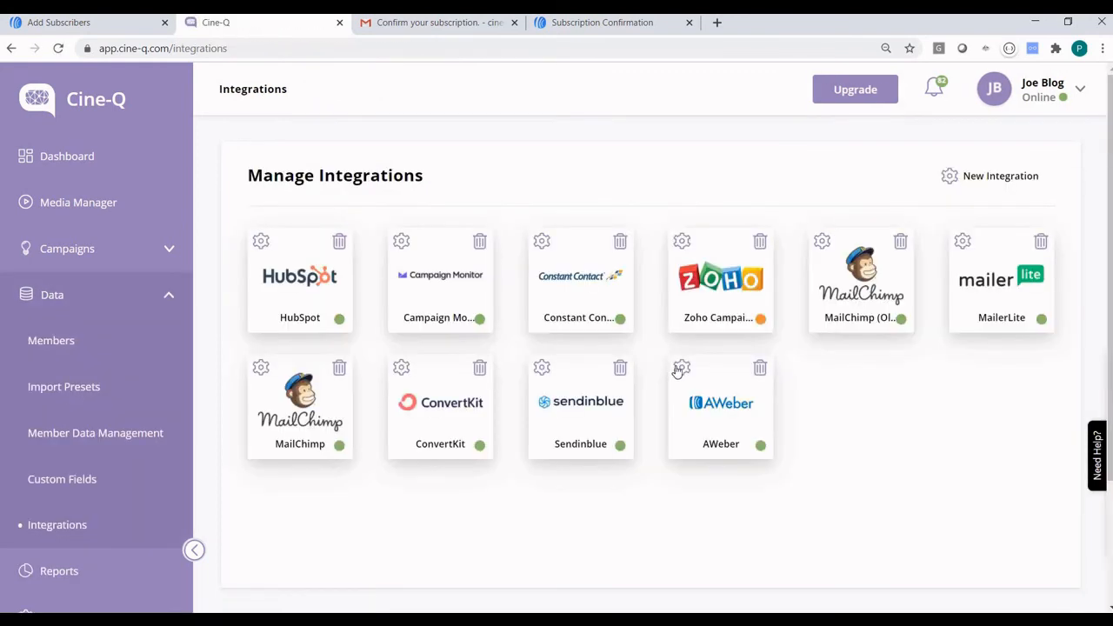
left_click(682, 369)
left_click(466, 220)
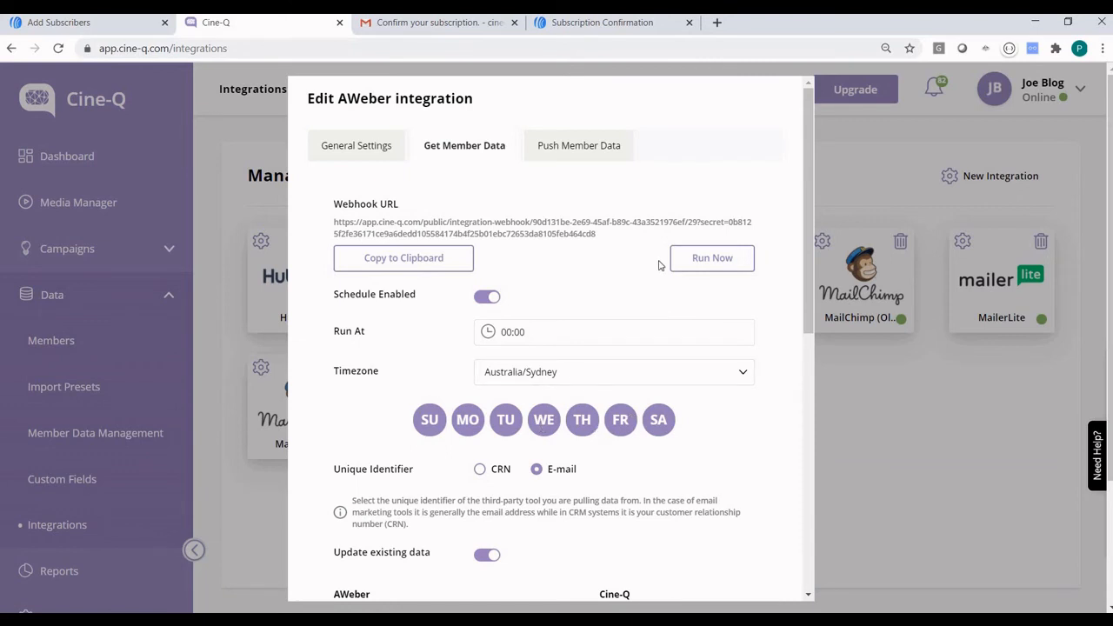
left_click(721, 259)
left_click(387, 265)
Search the member list for CRN 88, rerunning until the synced AWeber test subscriber appears.
left_click(877, 430)
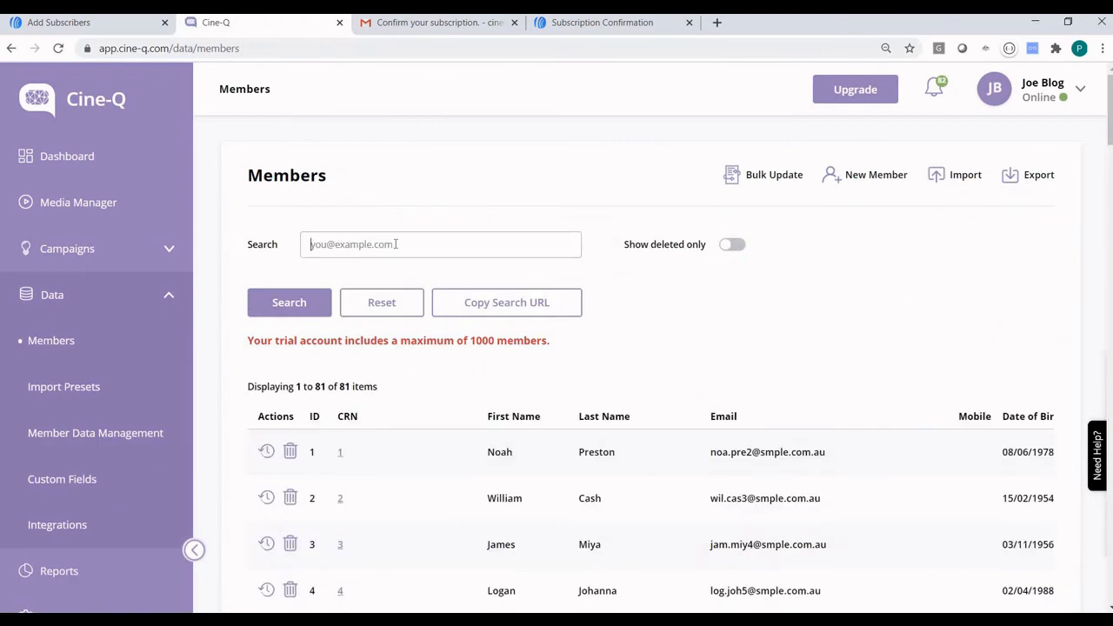
left_click(396, 244)
type("88")
left_click(313, 303)
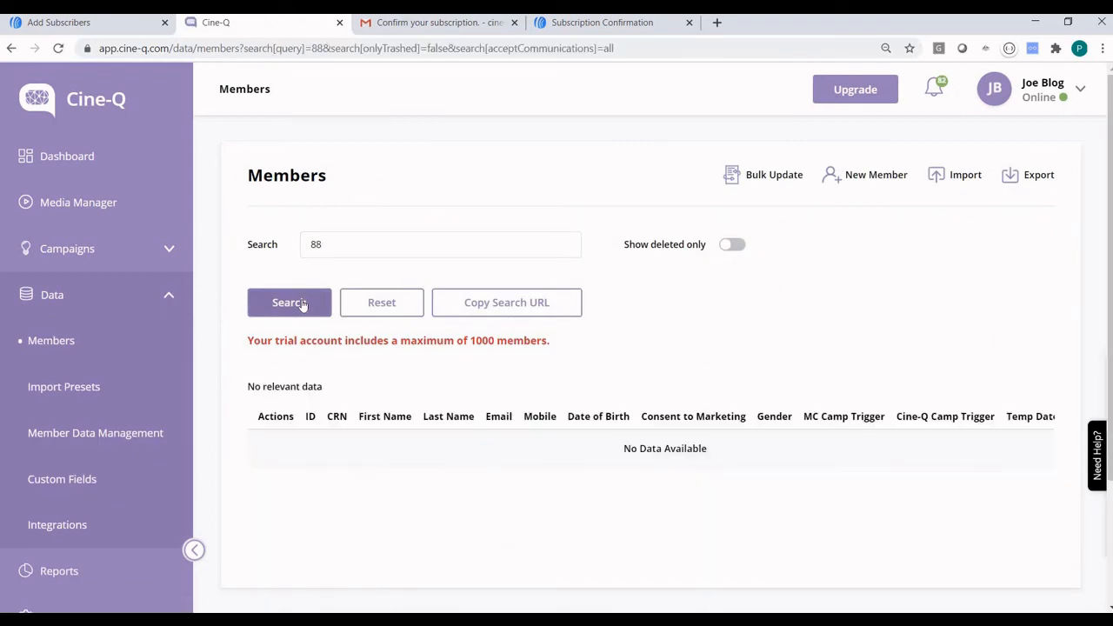
left_click(302, 304)
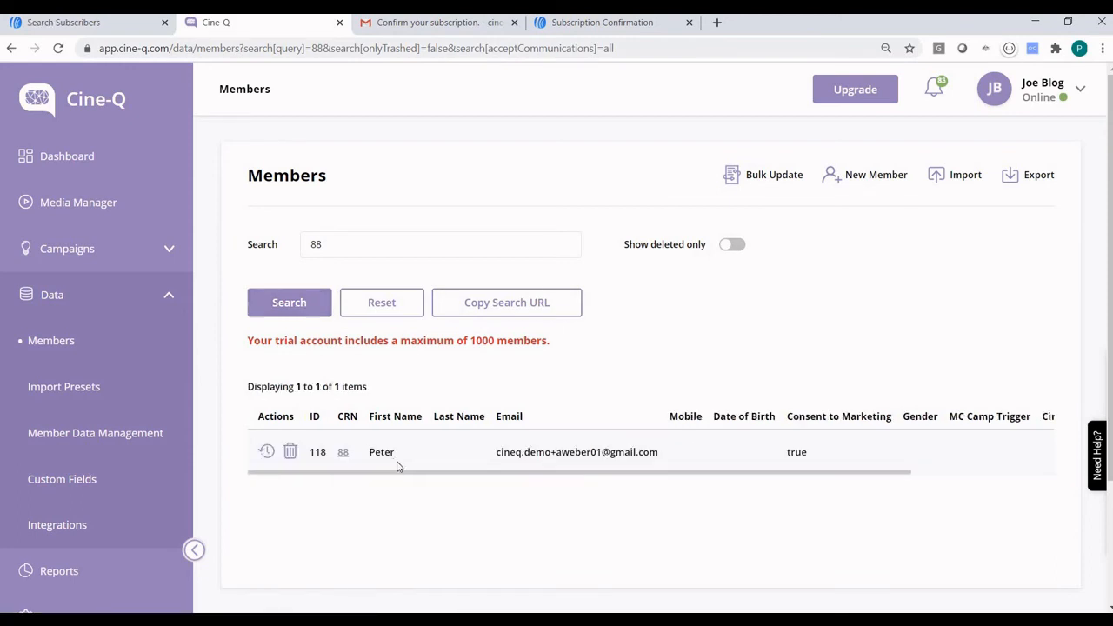
left_click_drag(489, 474, 696, 477)
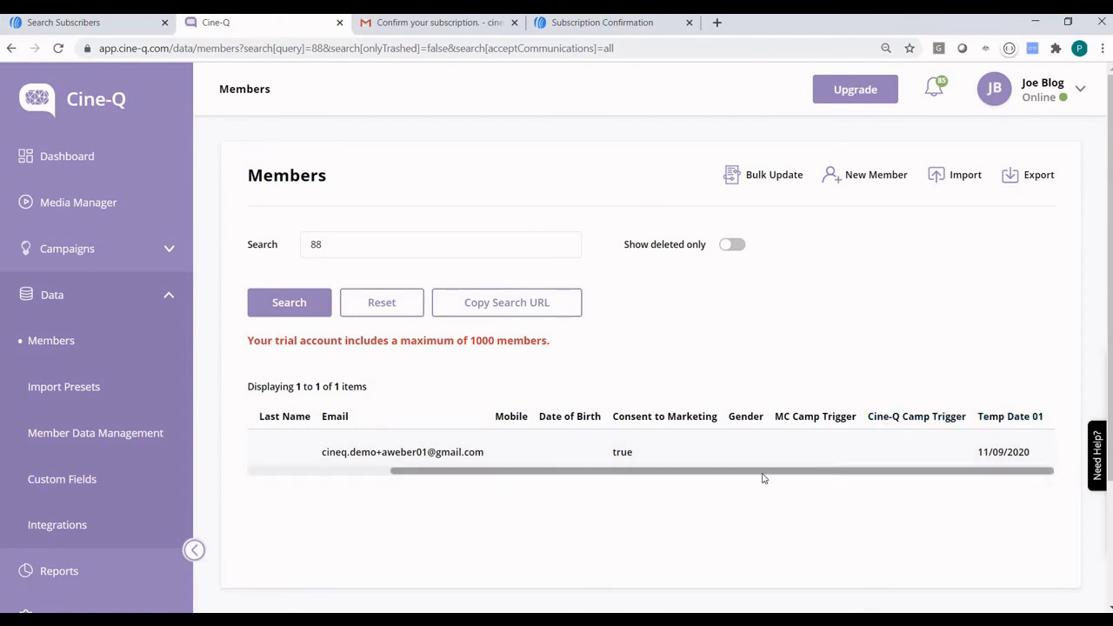
left_click_drag(763, 477, 617, 482)
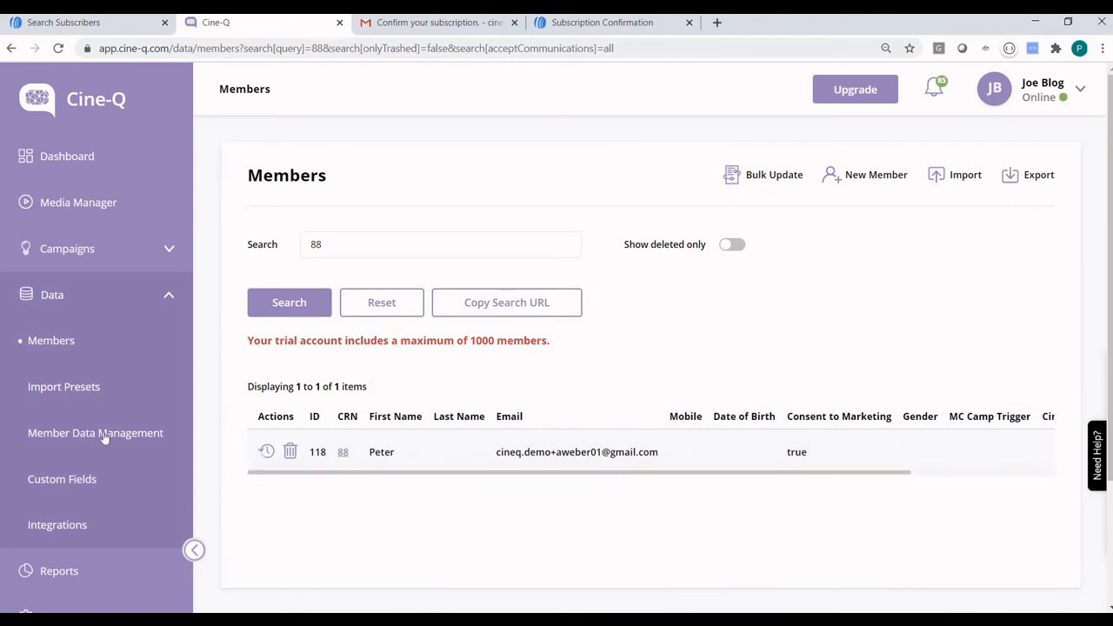
left_click(51, 525)
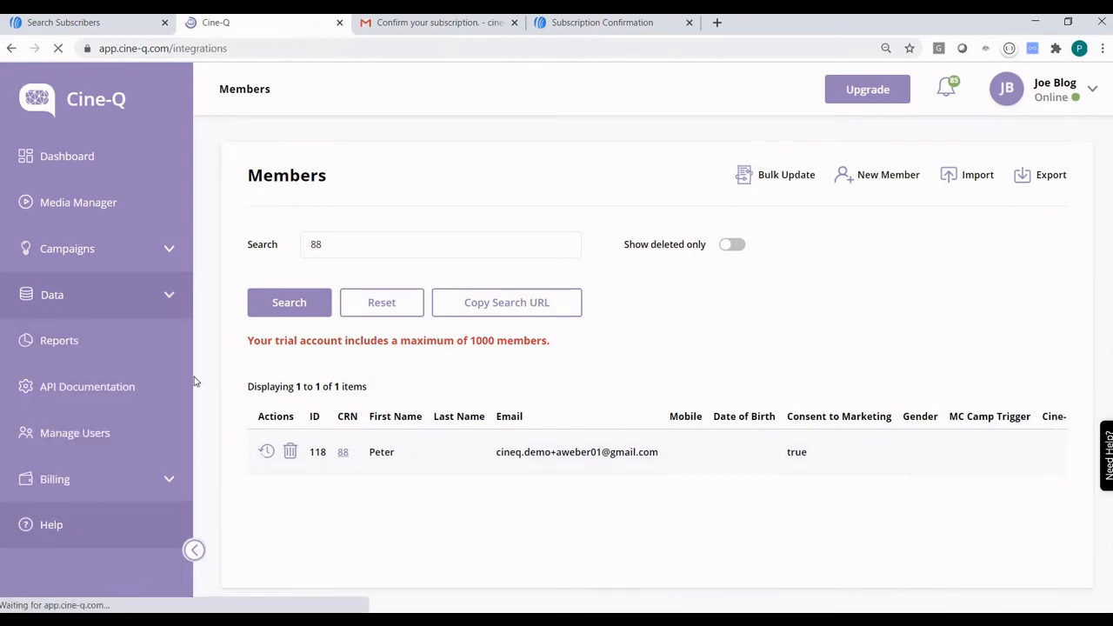
In the AWeber integration, map the Cine-Q Trigger field to Cine-Q Camp Trigger.
left_click(683, 369)
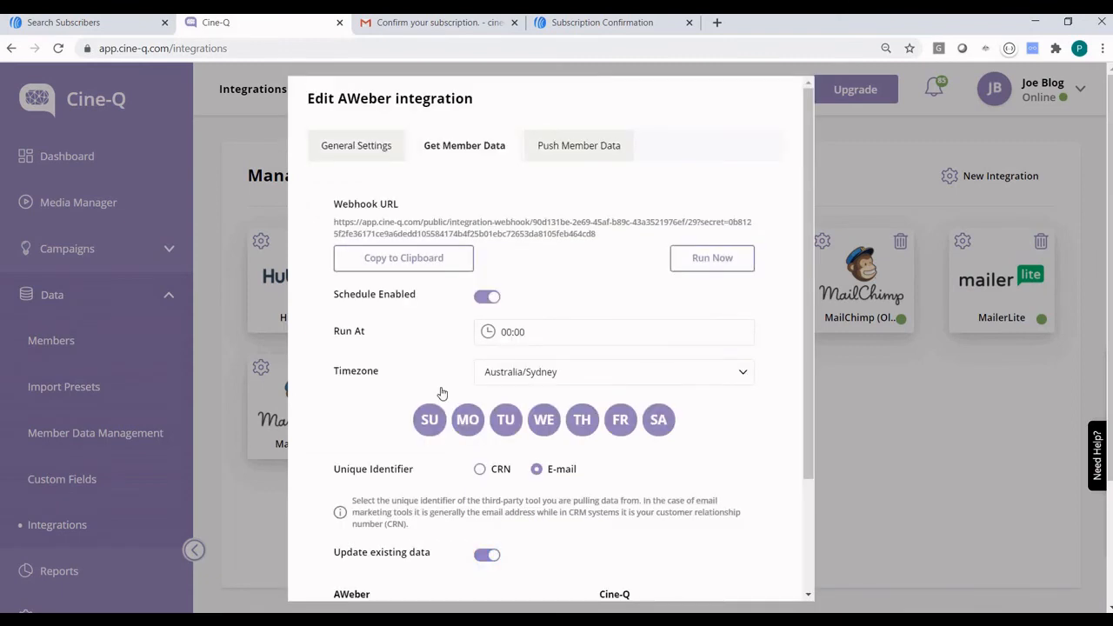
scroll(442, 393, "down", 3)
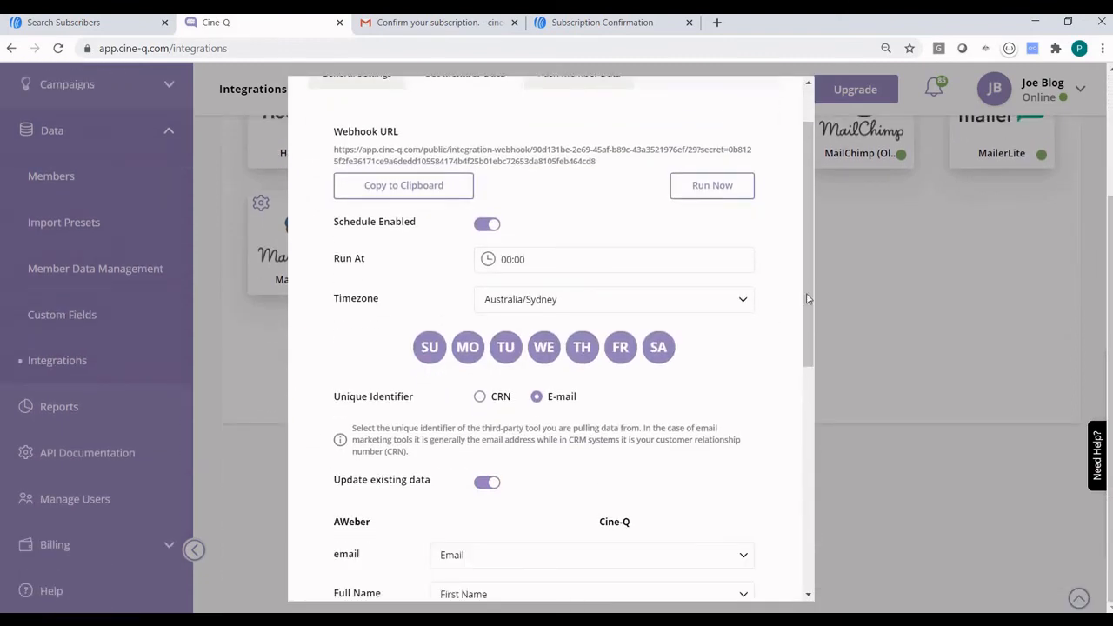
scroll(661, 209, "up", 2)
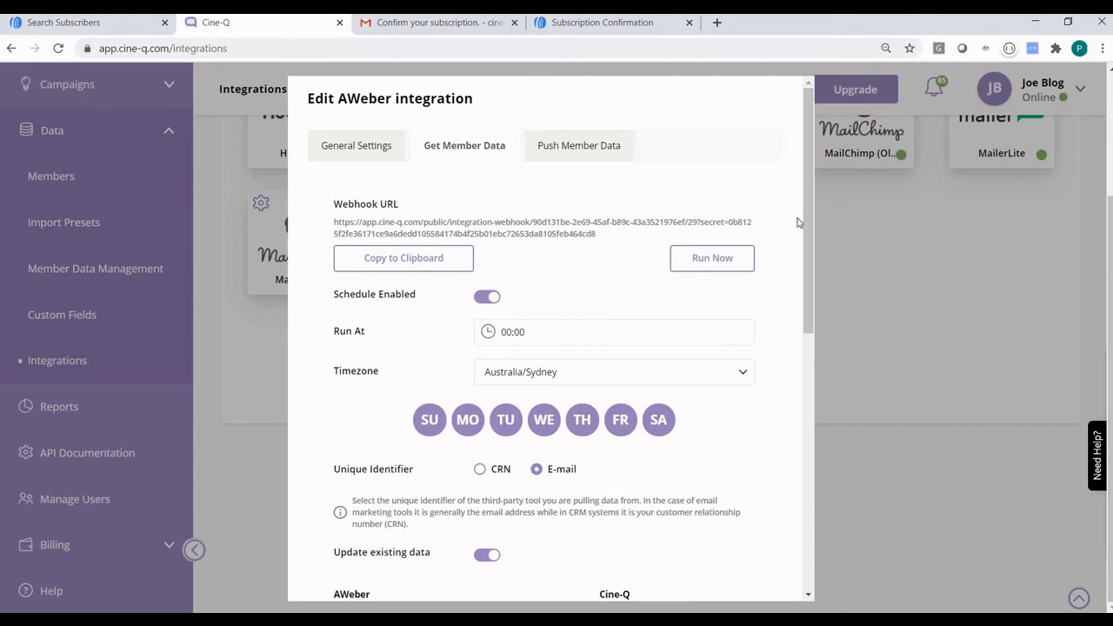
left_click_drag(812, 322, 815, 574)
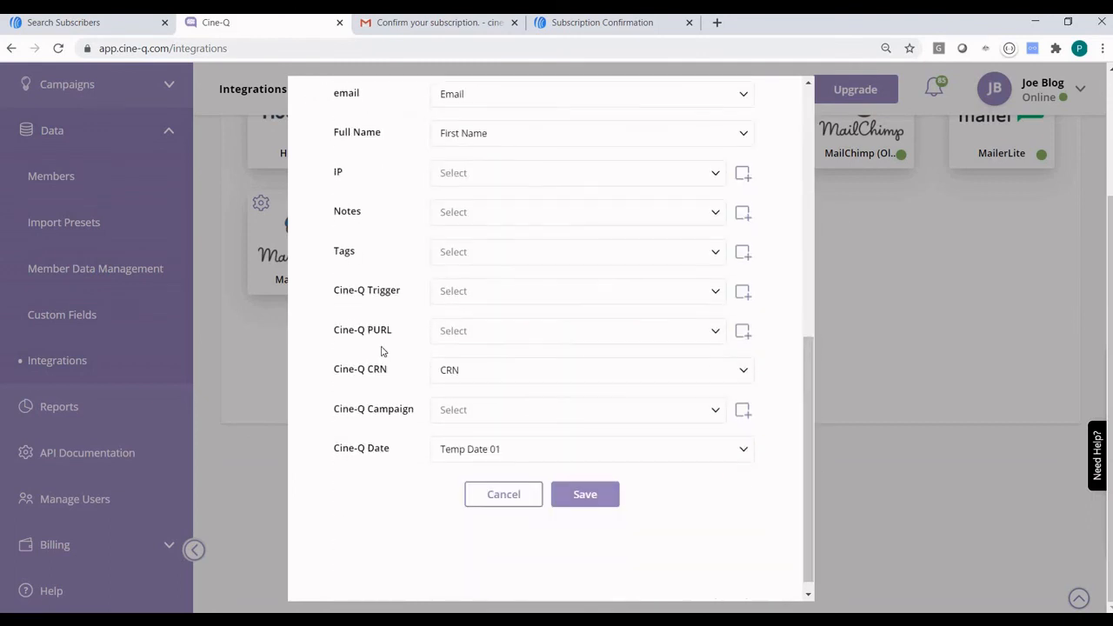
left_click(465, 294)
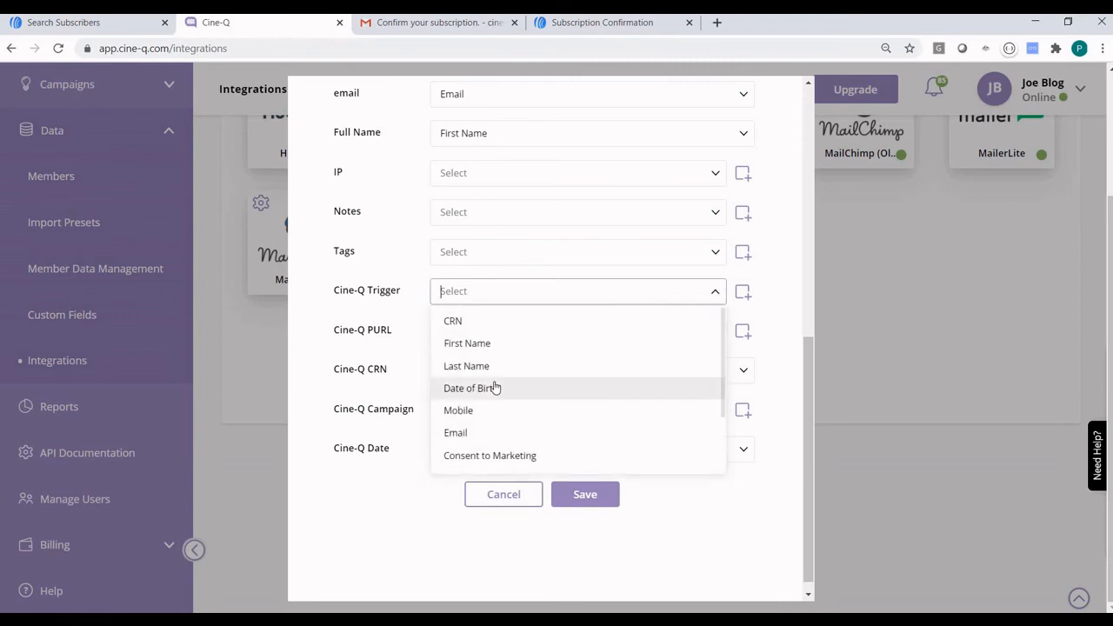
scroll(494, 388, "down", 2)
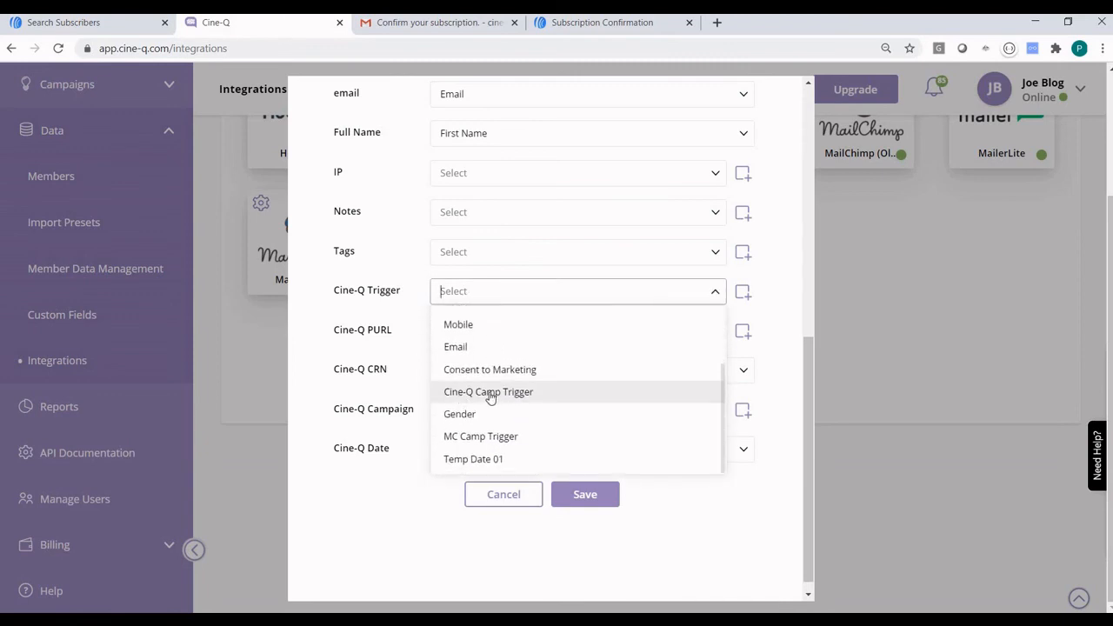
left_click(497, 393)
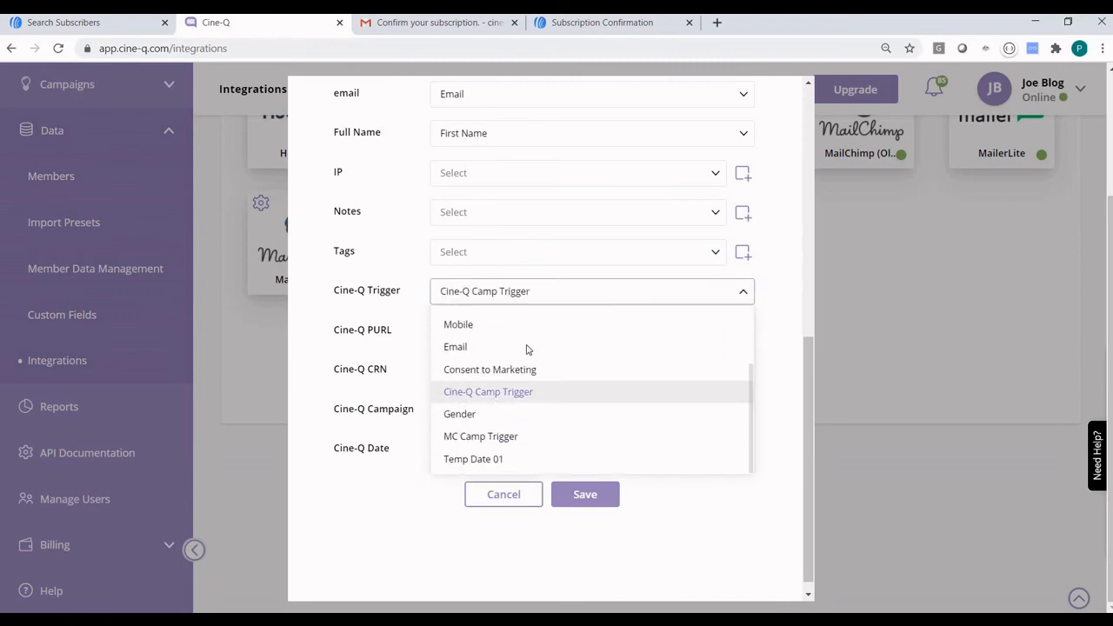
Save the mapping, start an immediate AWeber data pull and close the settings.
left_click(588, 499)
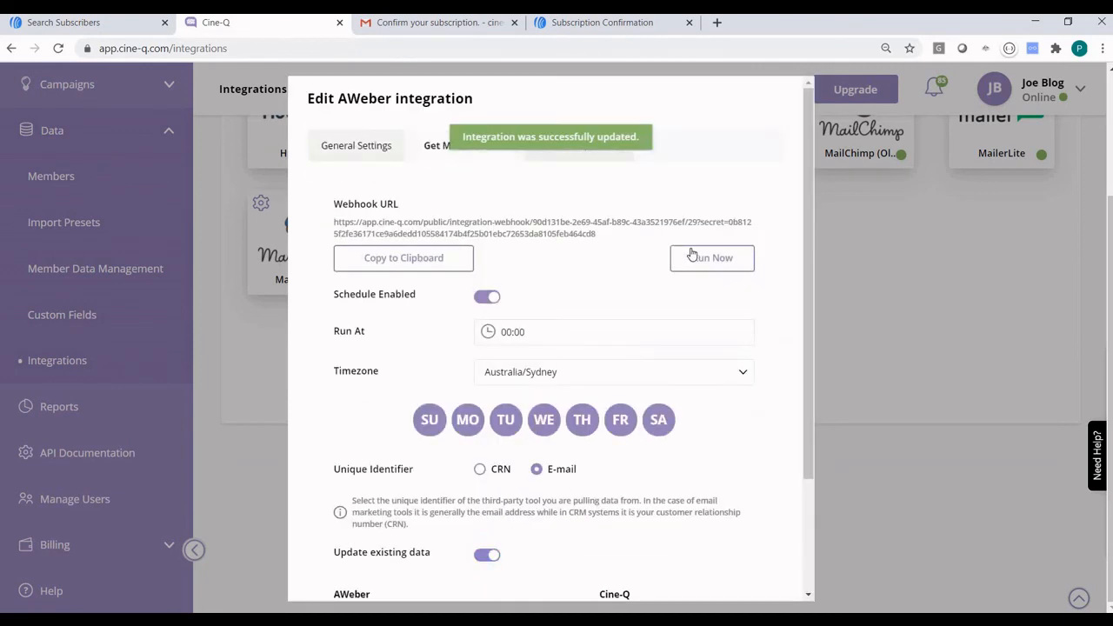
left_click(717, 263)
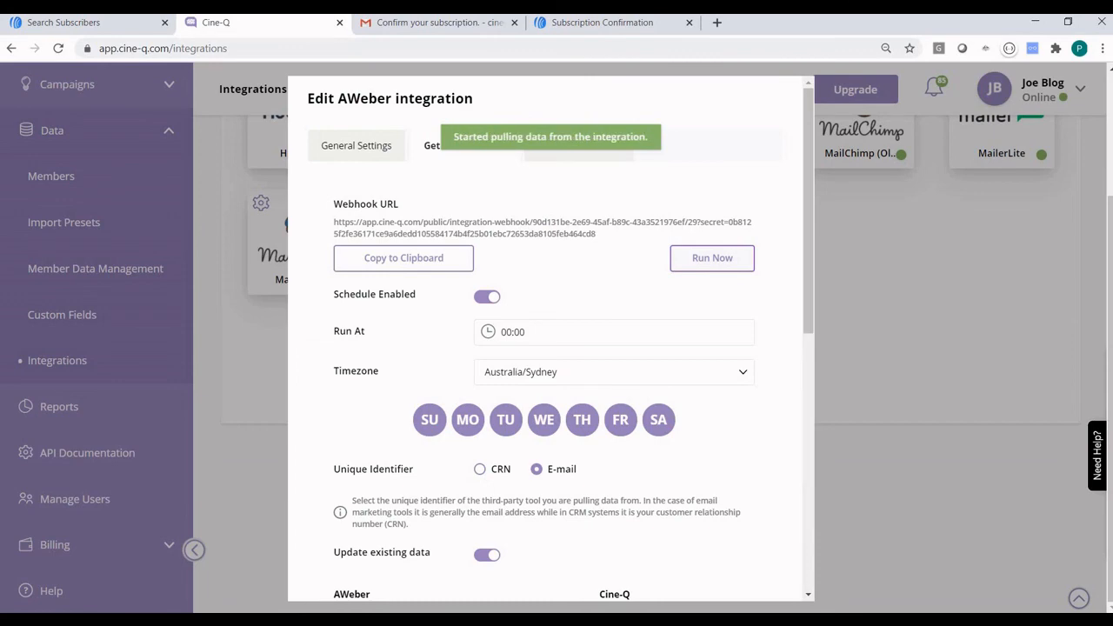
left_click(833, 445)
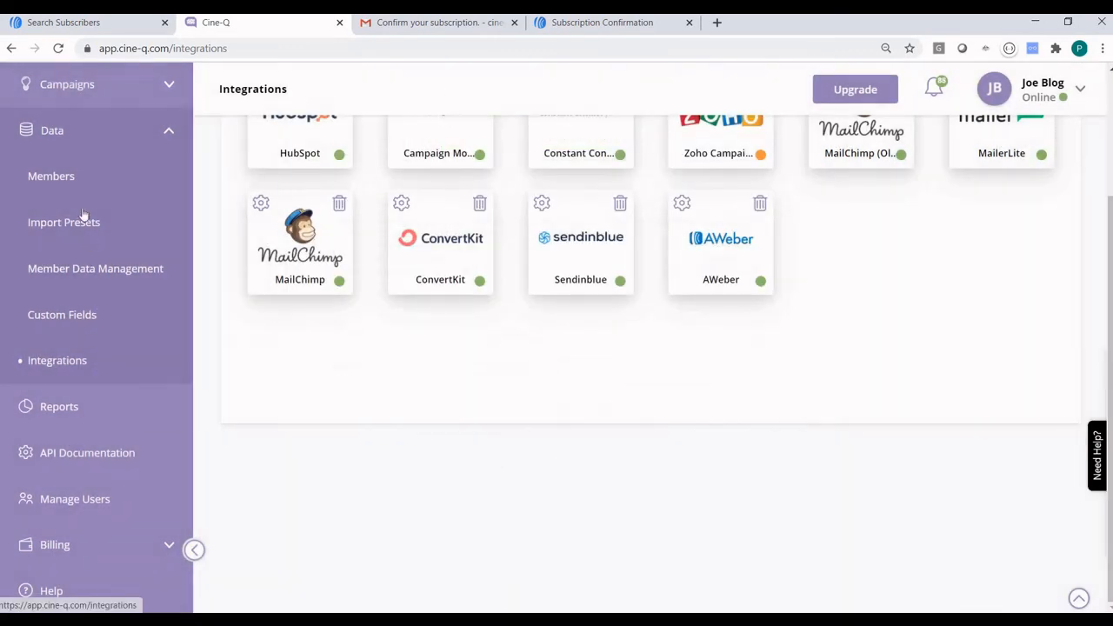
Verify member CRN 88 has Cine-Q Camp Trigger 'Send me AWeber demo', then open the Campaigns list.
left_click(74, 180)
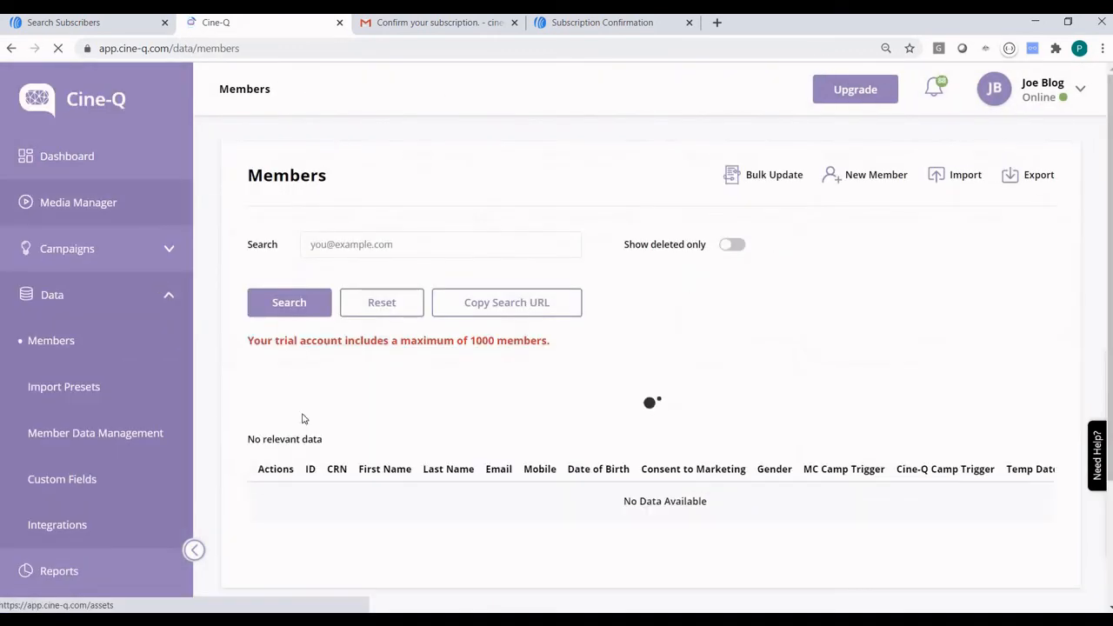
left_click(346, 243)
type("88")
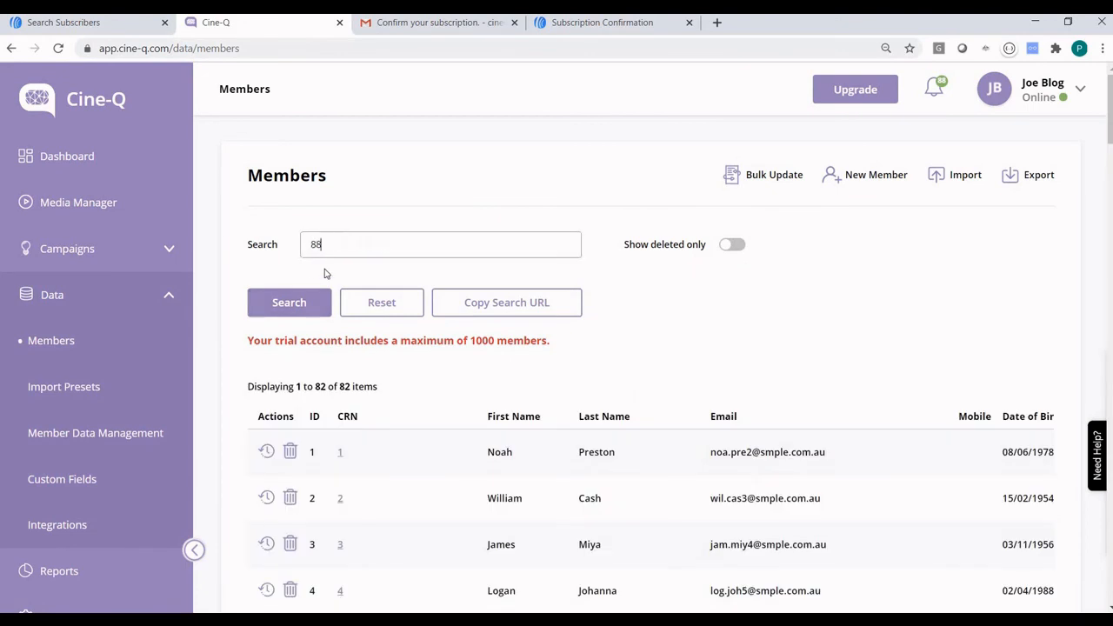
left_click(293, 311)
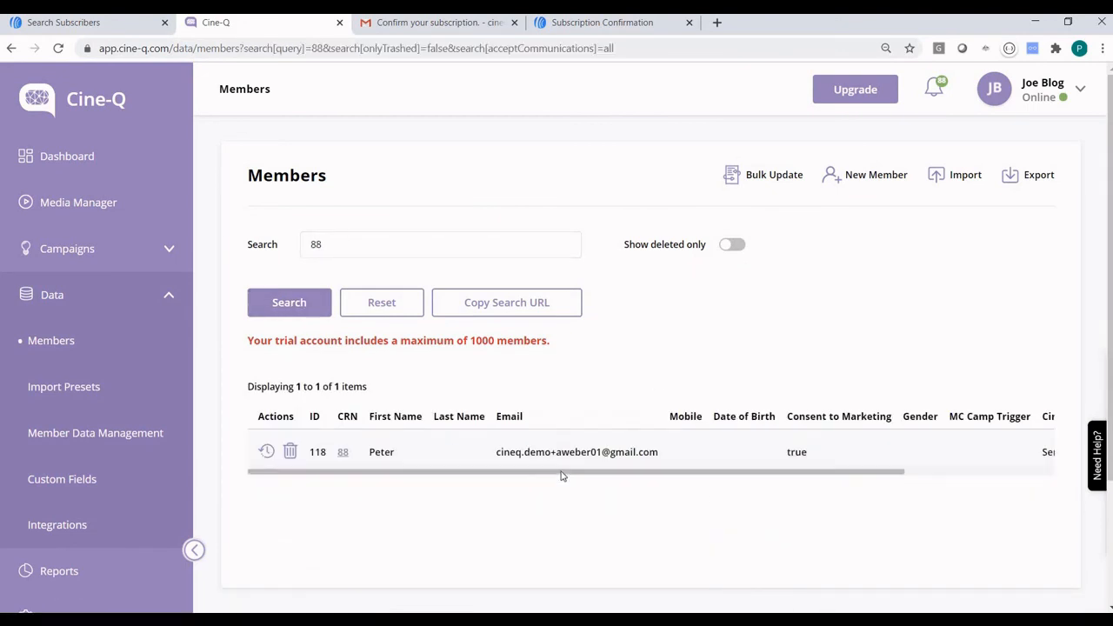
scroll(672, 477, "right", 3)
scroll(700, 479, "right", 1)
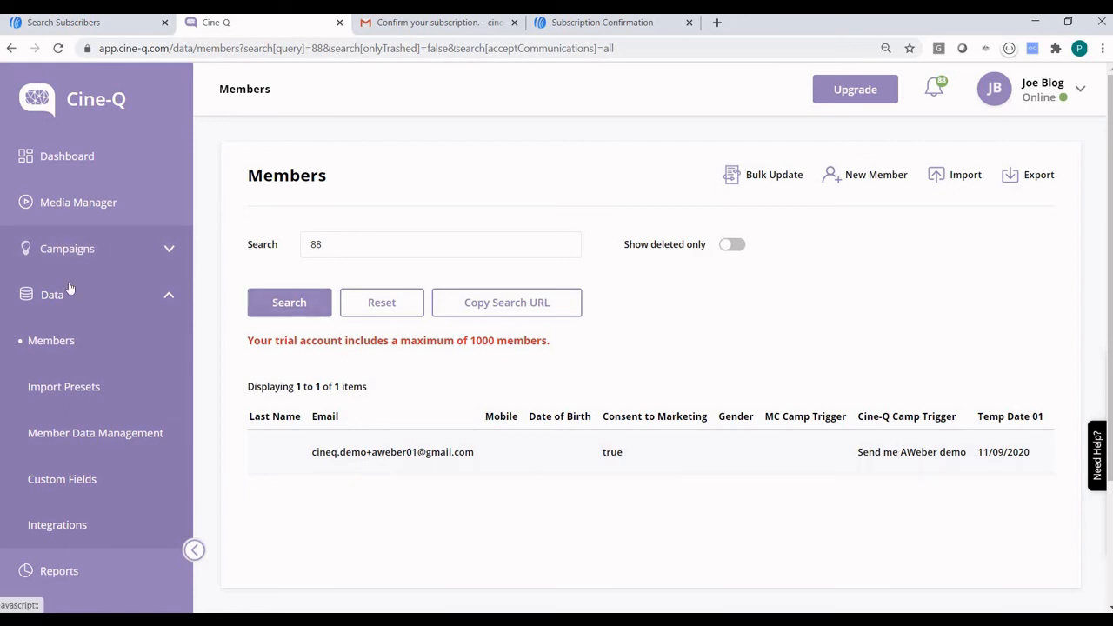
left_click(117, 249)
left_click(87, 298)
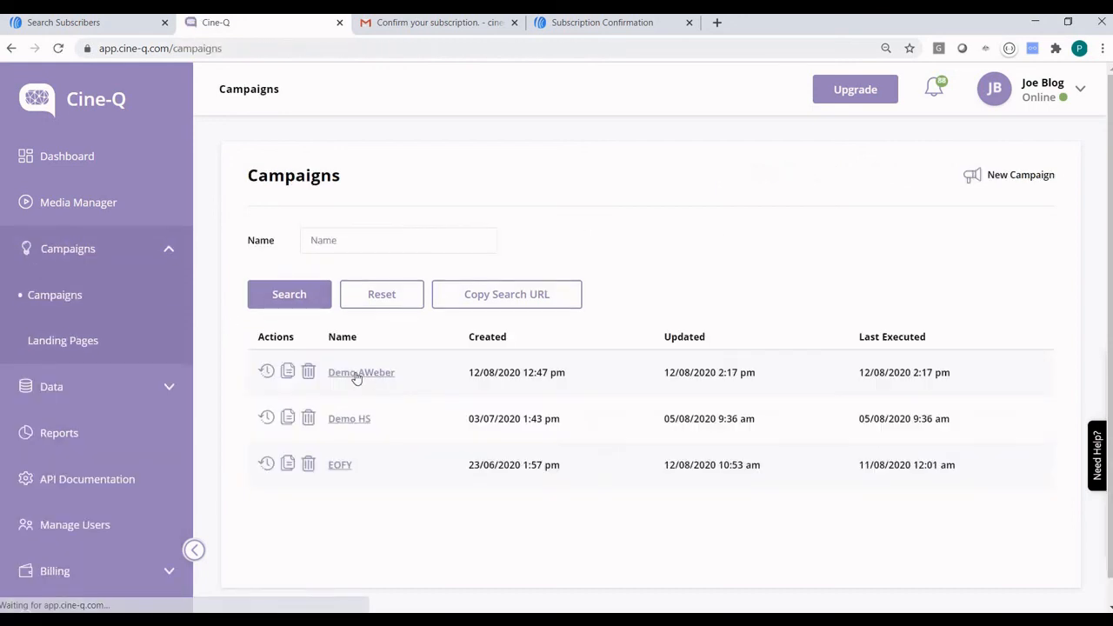
In Demo AWeber's sync run timeline, check CRN 88's Context JSON on Members and the Errors tab.
left_click(396, 373)
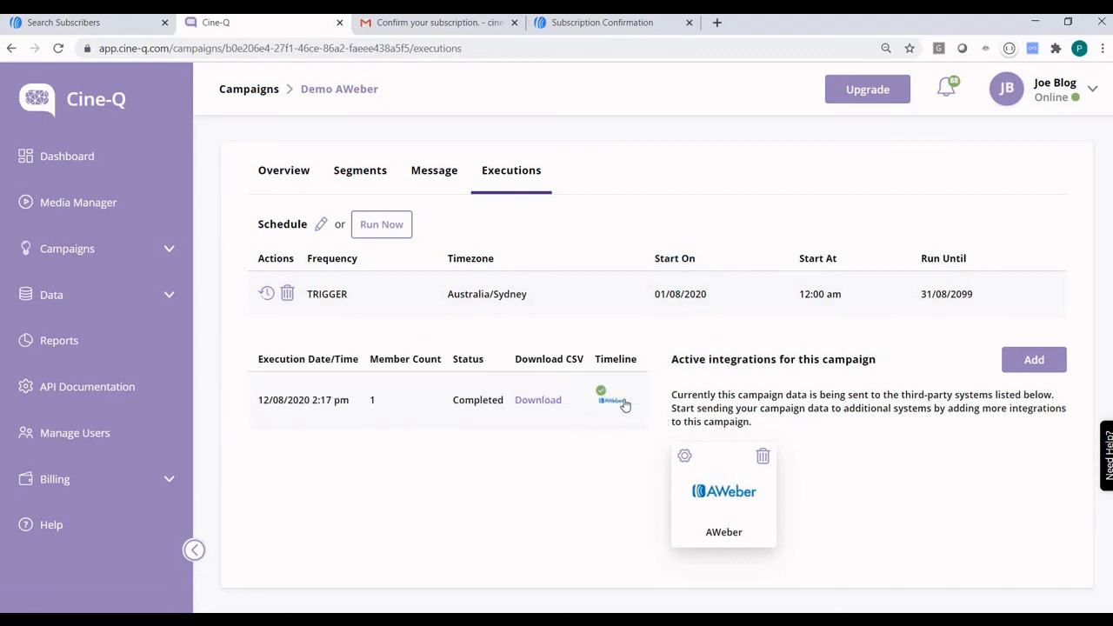
left_click(609, 399)
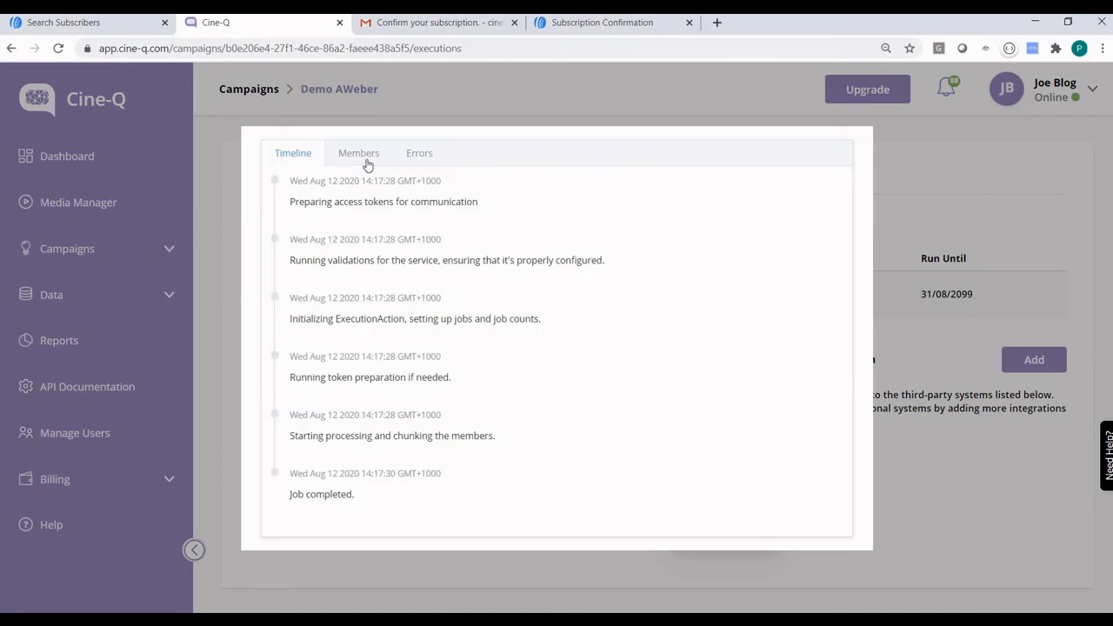
left_click(365, 153)
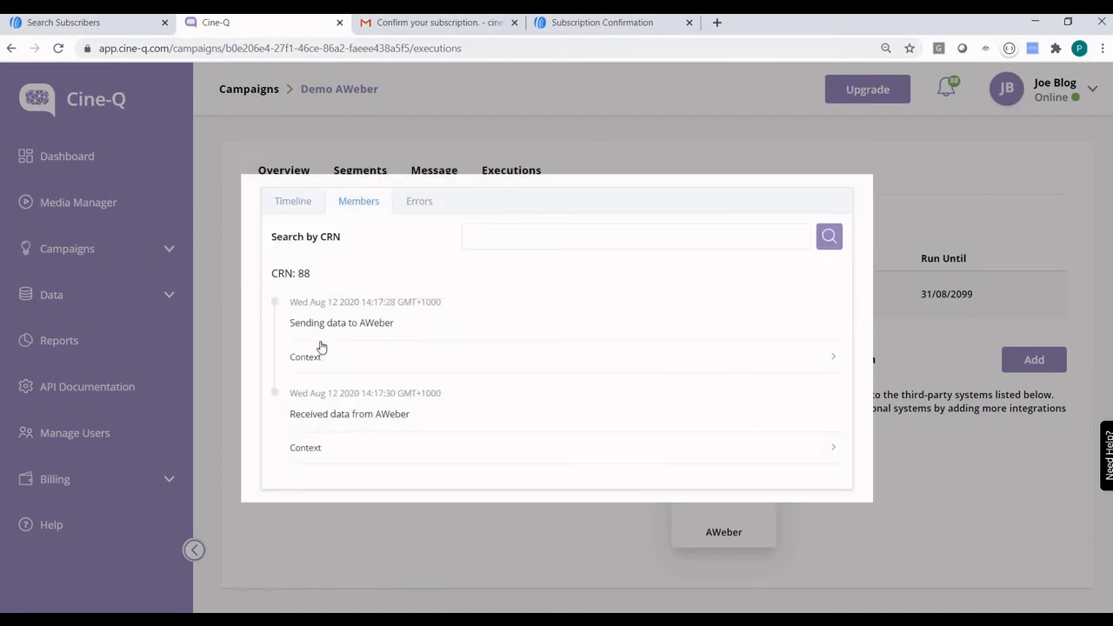
left_click(318, 358)
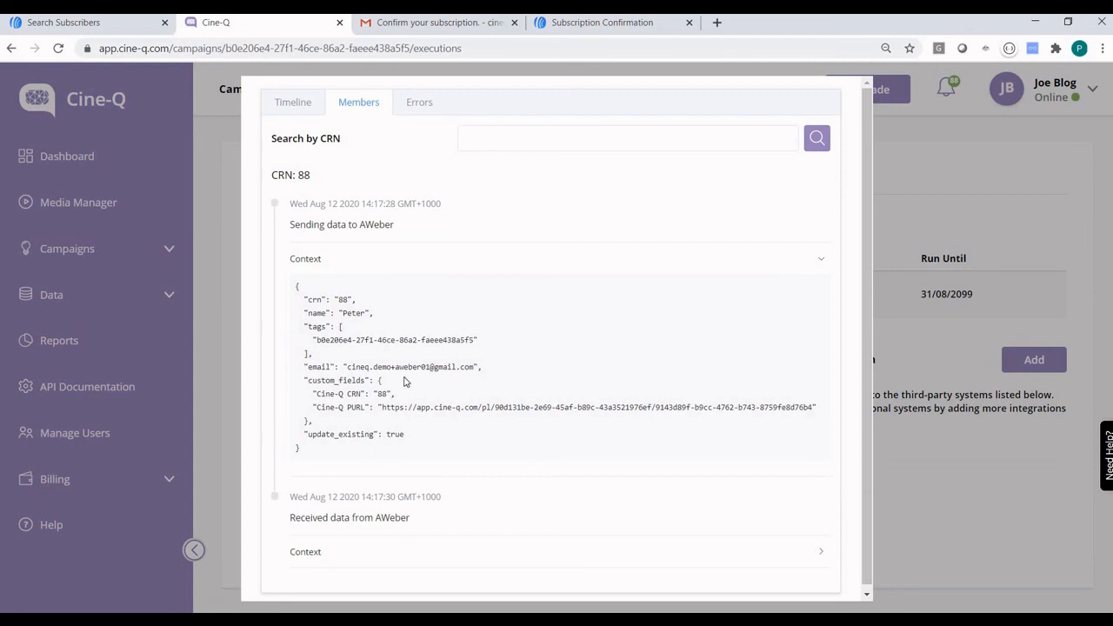
left_click(421, 103)
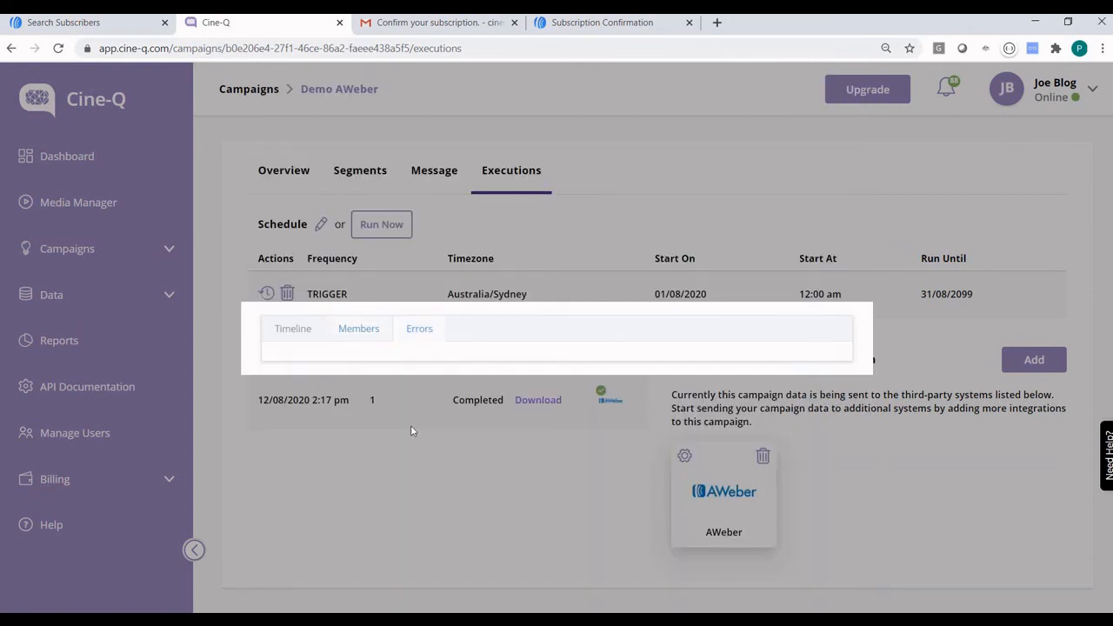
left_click(494, 459)
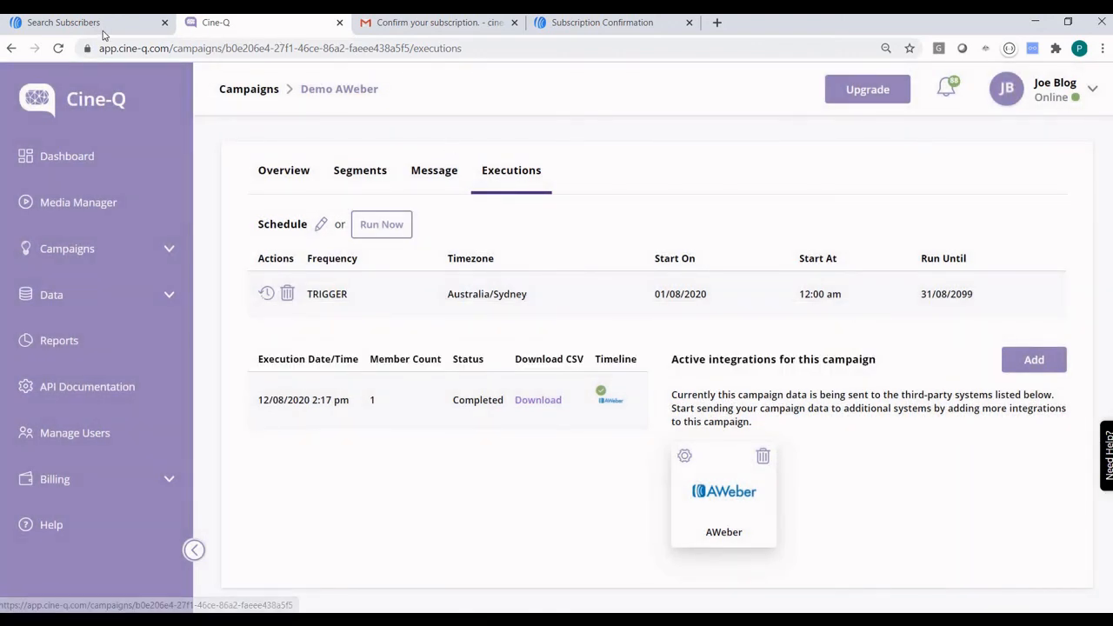
Show AWeber's Messages > Campaigns page with 'Personalised video via AWeber' sent to 1 subscriber.
left_click(91, 26)
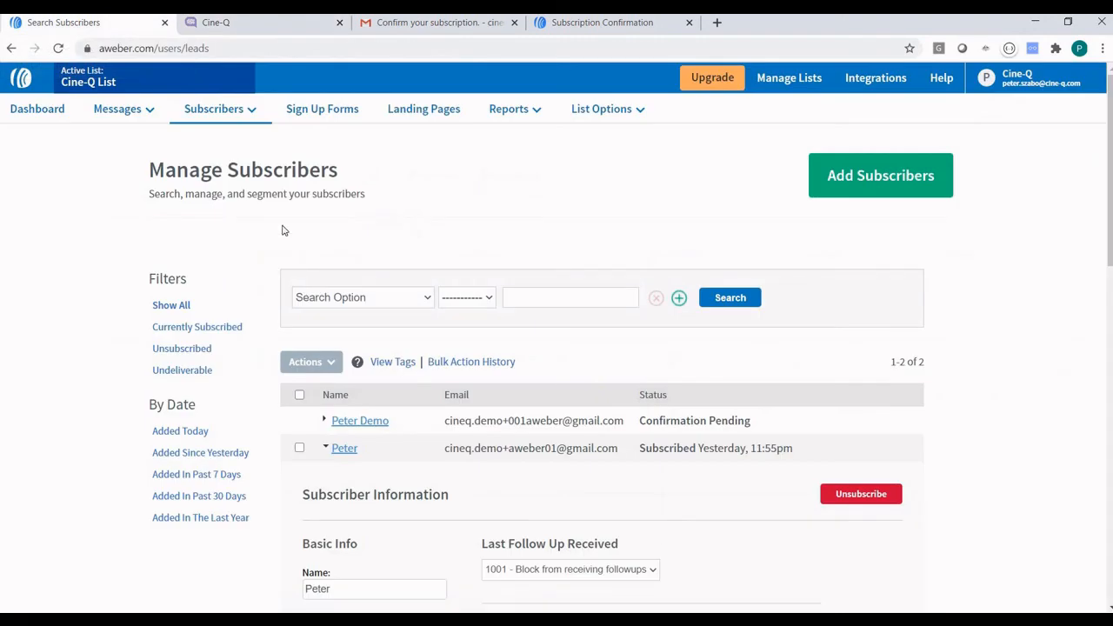
mouse_move(135, 112)
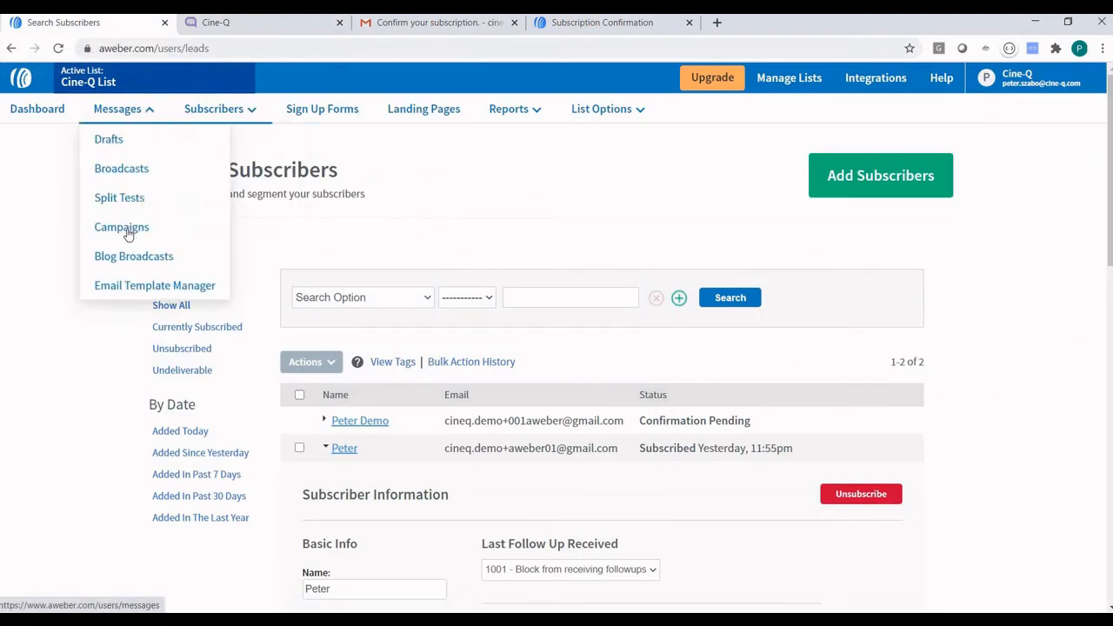
left_click(253, 229)
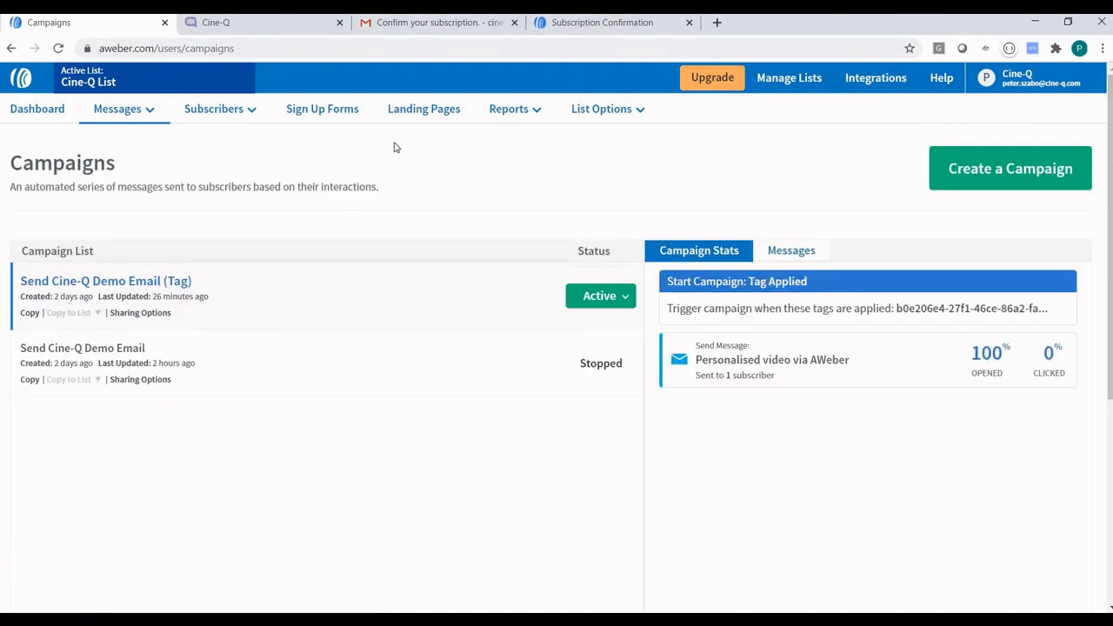
Refresh the Gmail inbox, open the 'Personalised video via AWeber' email and follow its video thumbnail.
left_click(414, 26)
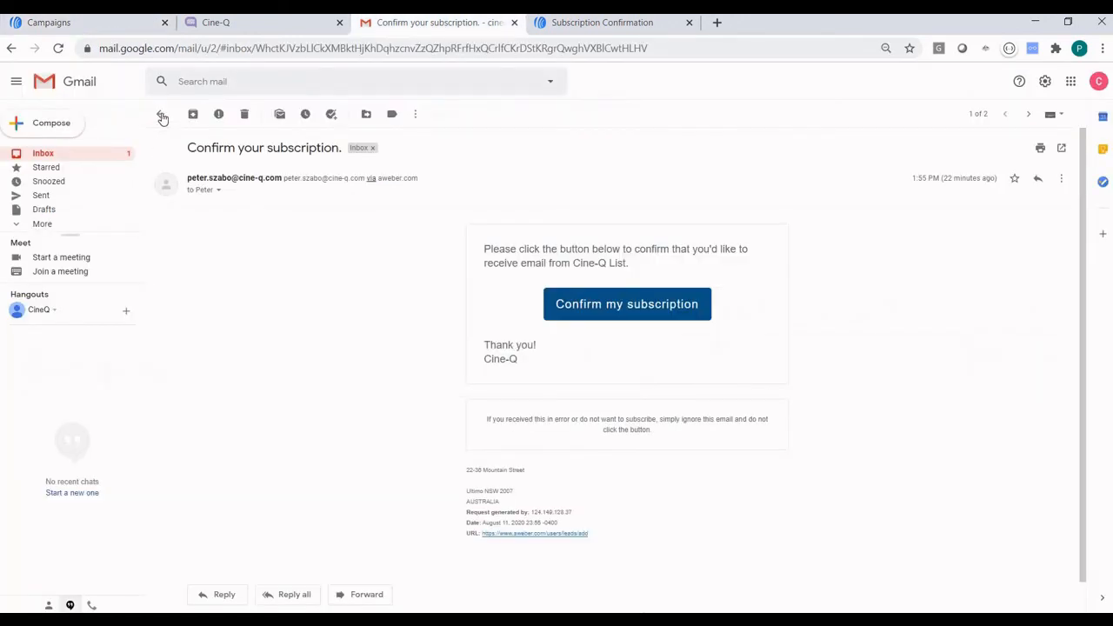
left_click(163, 113)
left_click(195, 113)
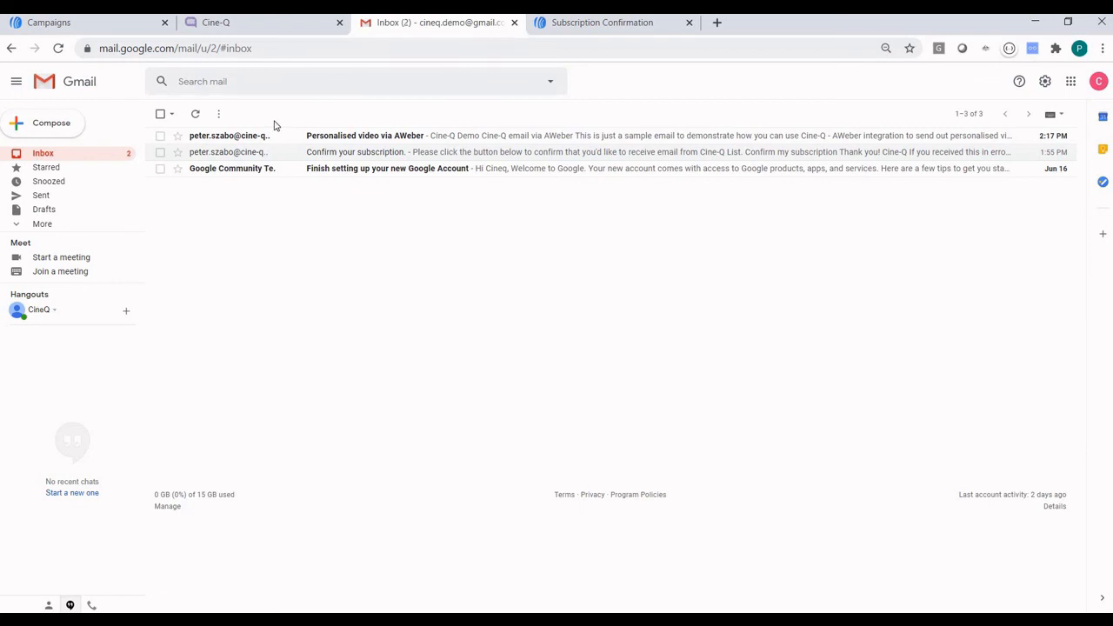
left_click(492, 136)
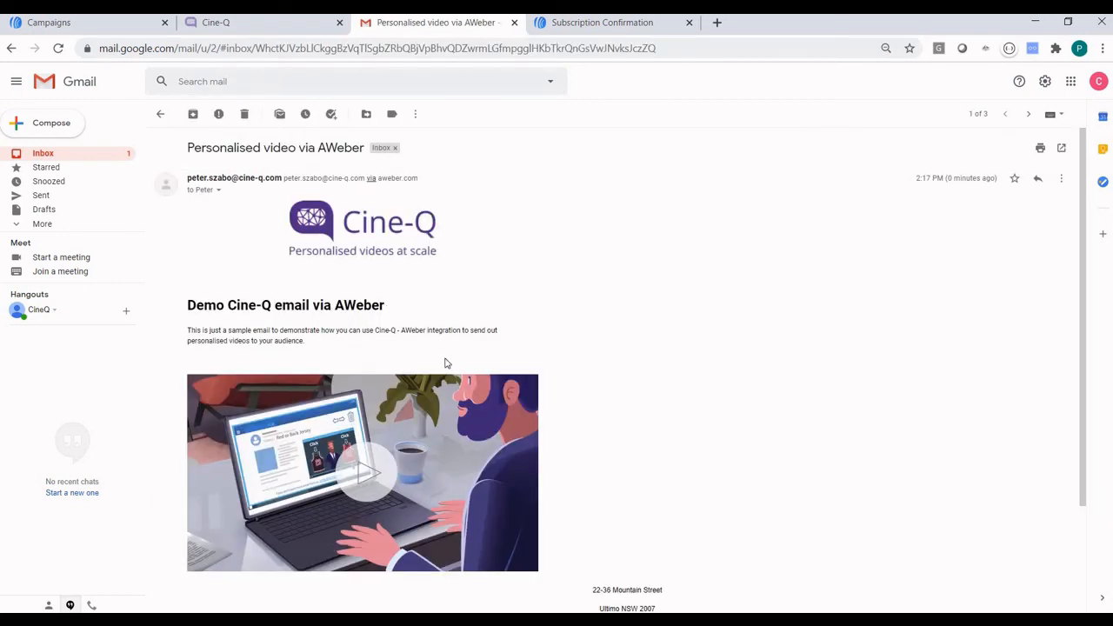
scroll(418, 365, "down", 2)
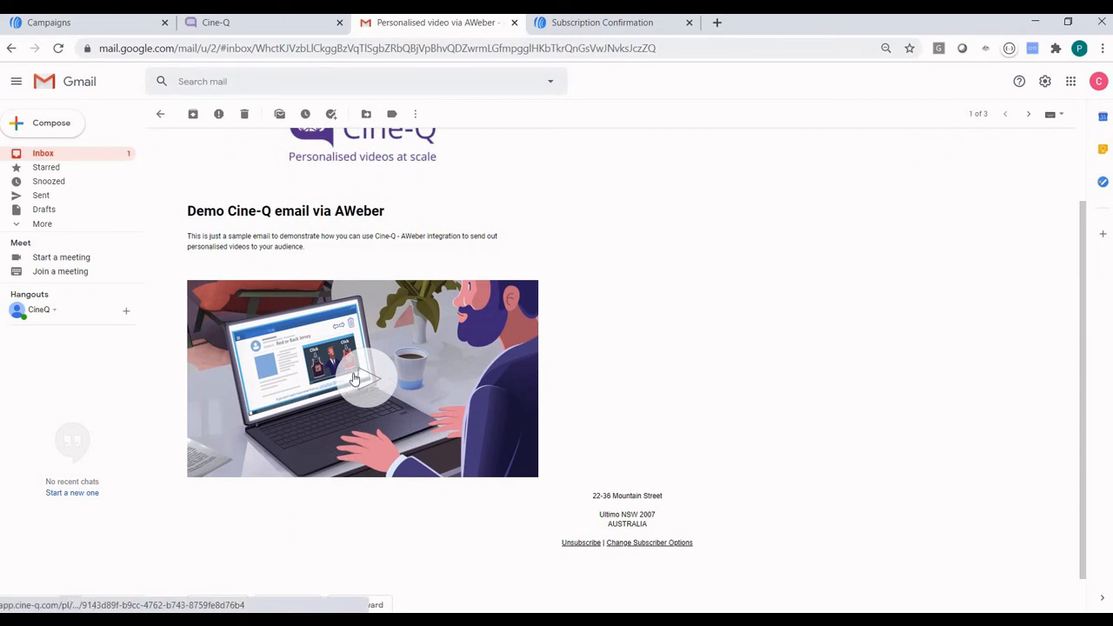
left_click(355, 378)
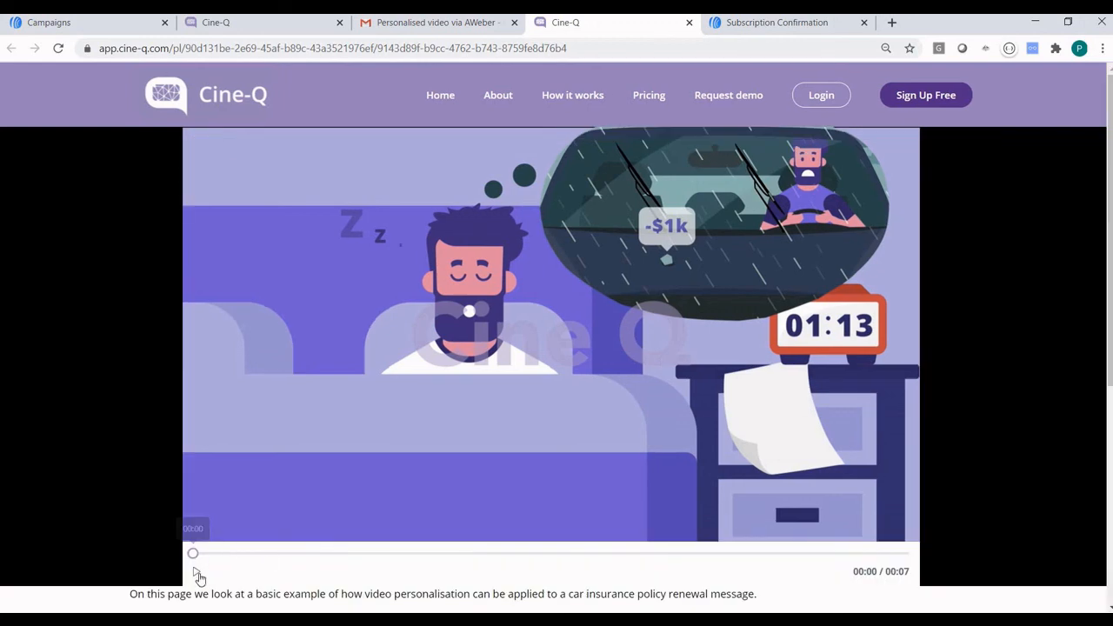
Play the personalised video, highlight its Sep 11 2020 expiry date, try Renew Online, then return to AWeber.
left_click(197, 574)
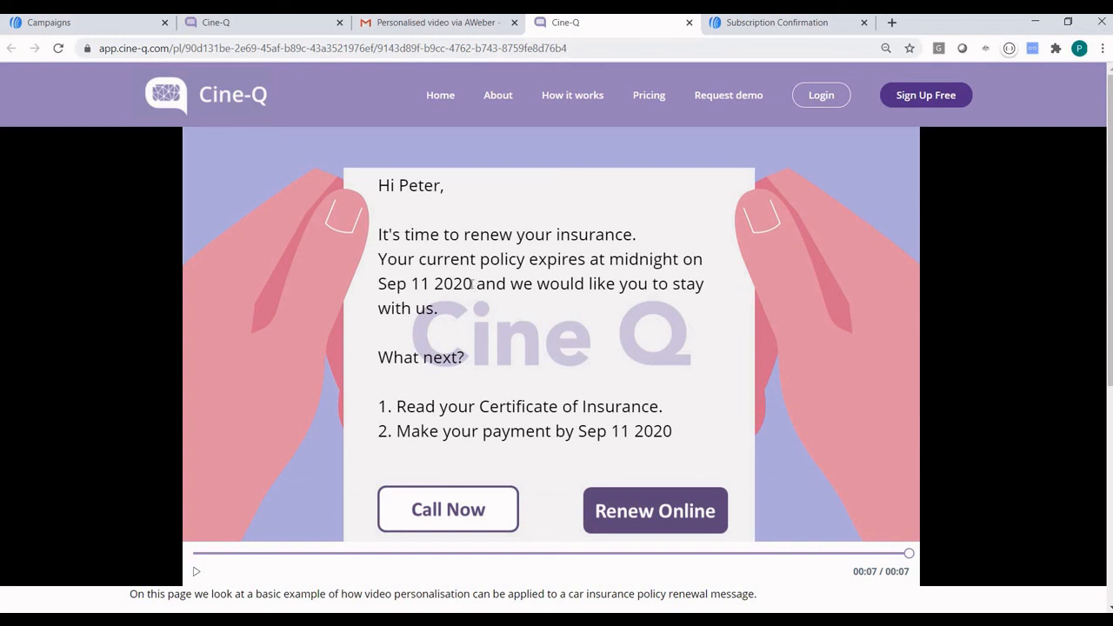
left_click_drag(473, 284, 377, 284)
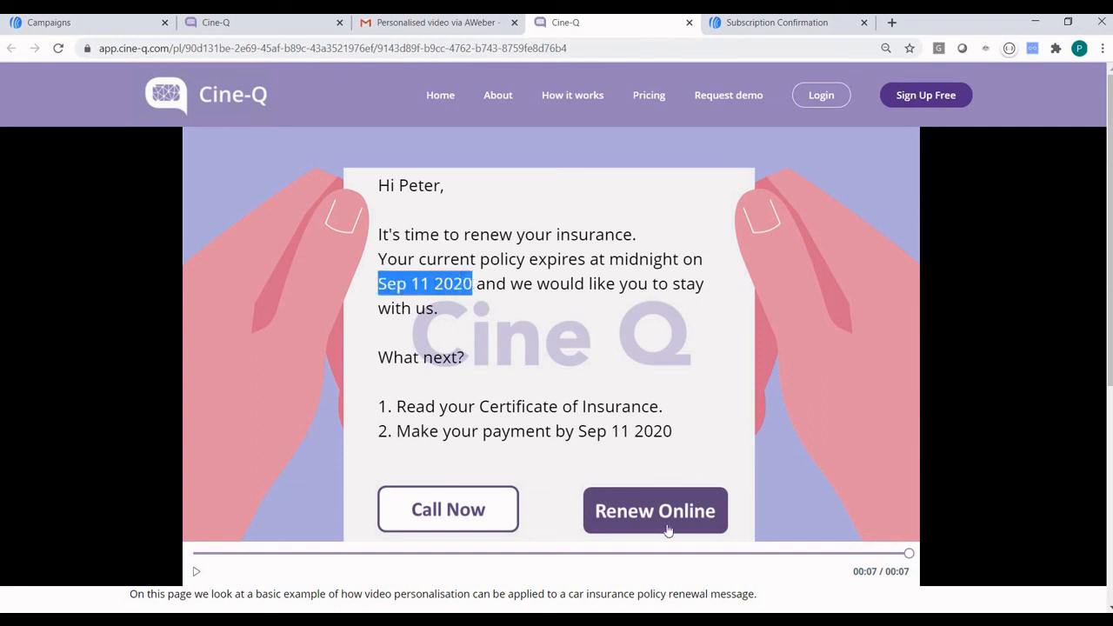
left_click(630, 503)
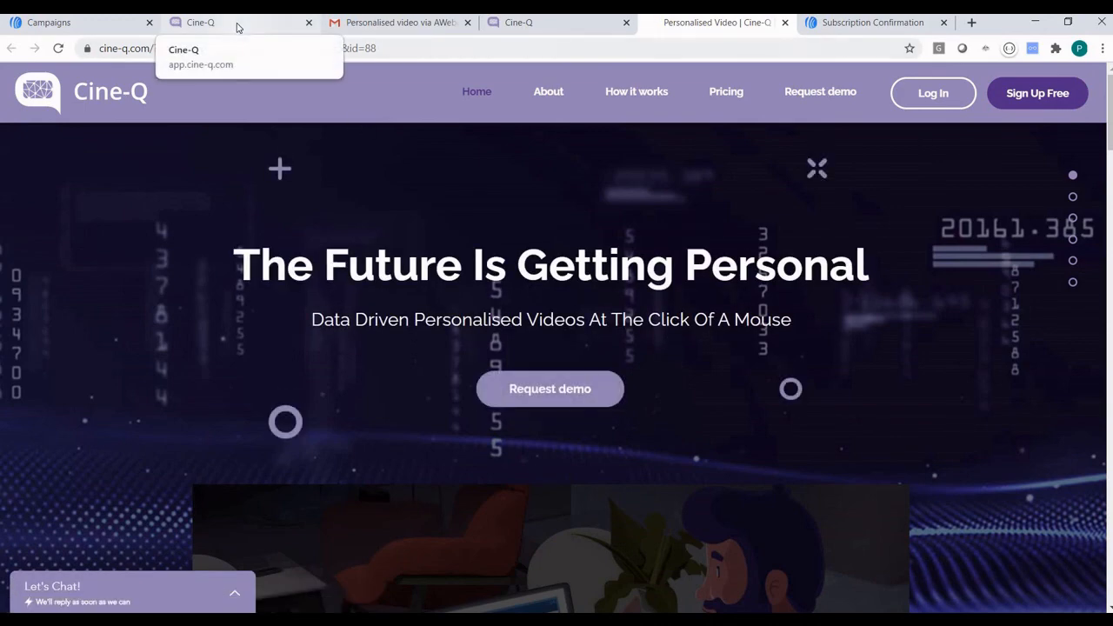
left_click(91, 29)
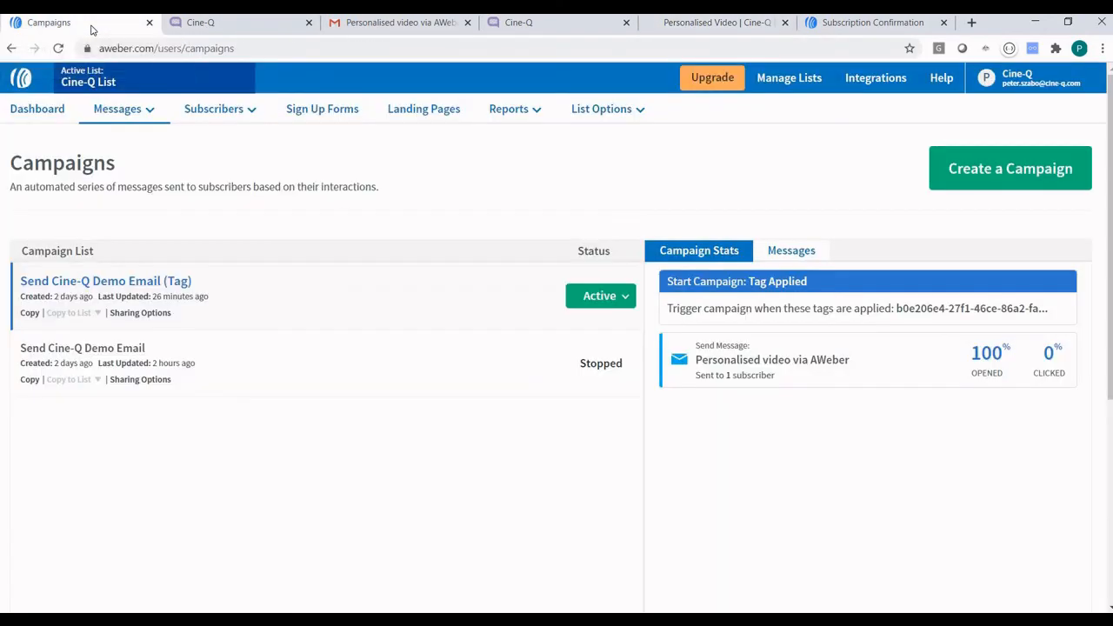